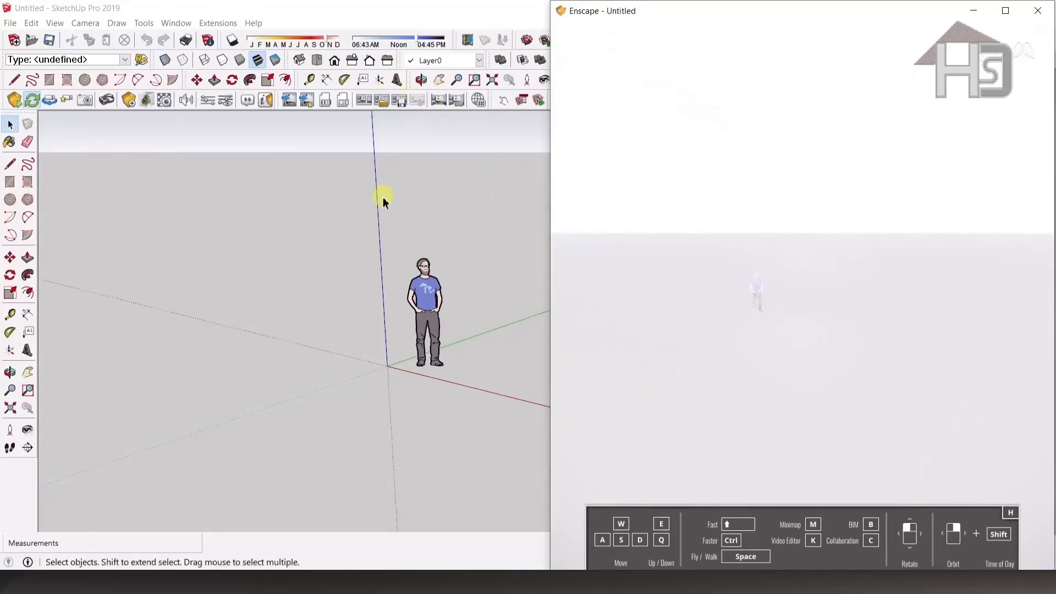
- Place the SketchUp window beside the Enscape window and synchronize the SketchUp view to Enscape
{"action": "left_click", "coordinate": [459, 15]}
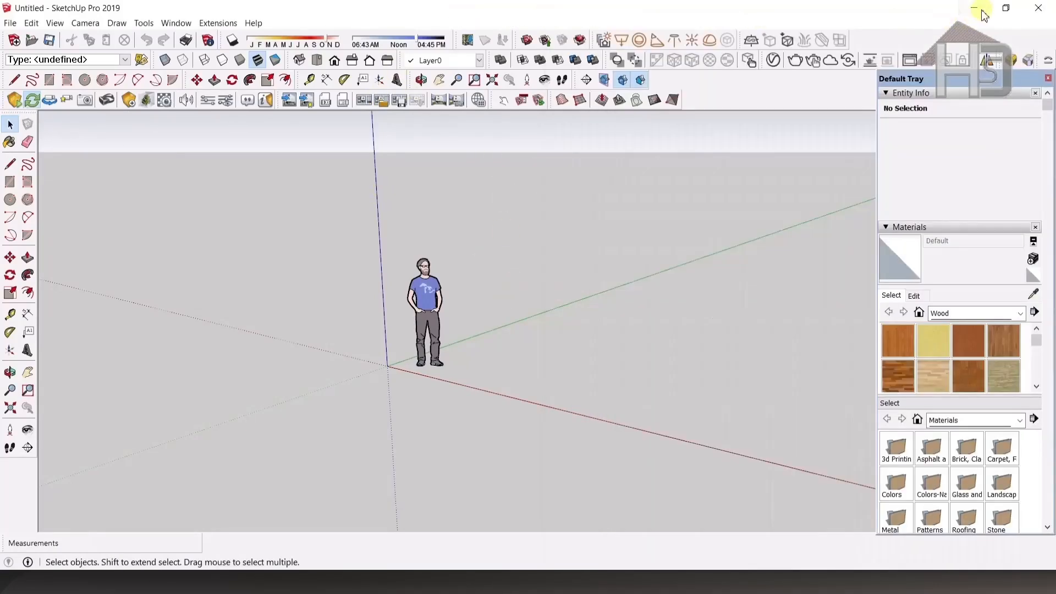
{"action": "left_click", "coordinate": [998, 14]}
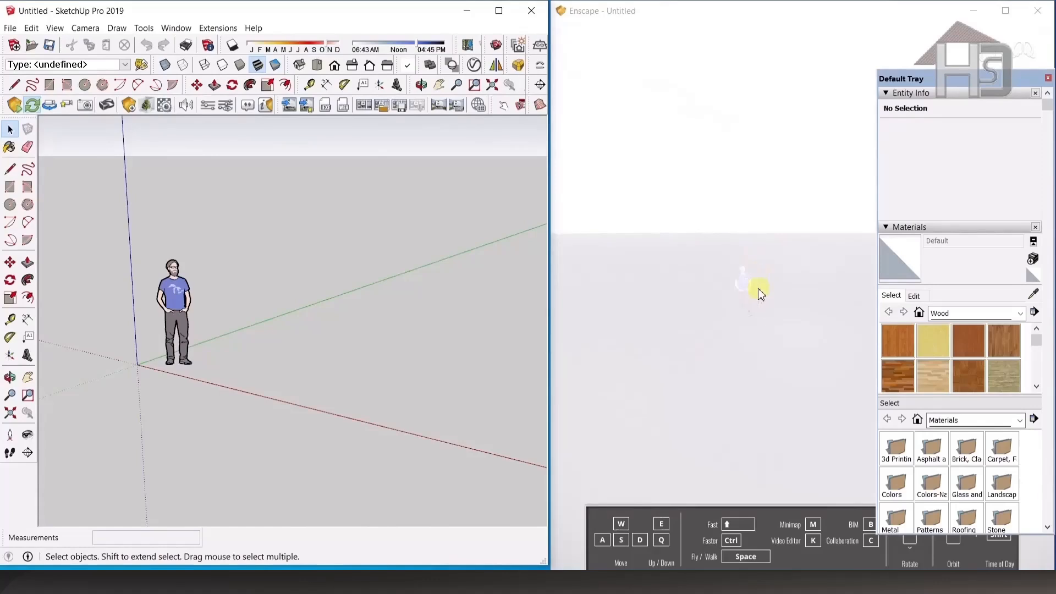
{"action": "scroll", "coordinate": [268, 321], "scroll_direction": "down", "scroll_amount": 1}
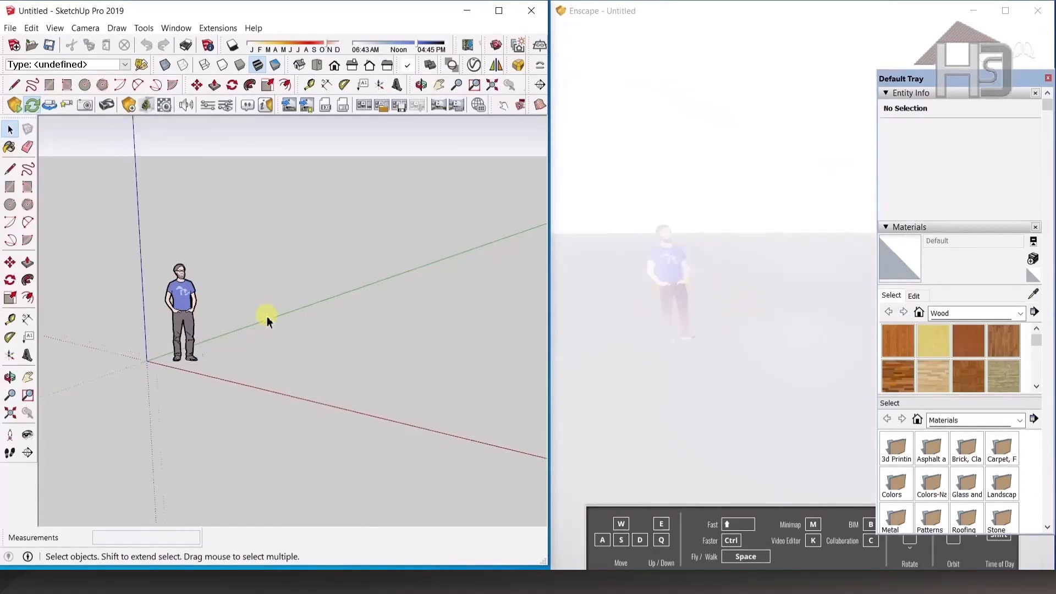
{"action": "scroll", "coordinate": [173, 300], "scroll_direction": "up", "scroll_amount": 5}
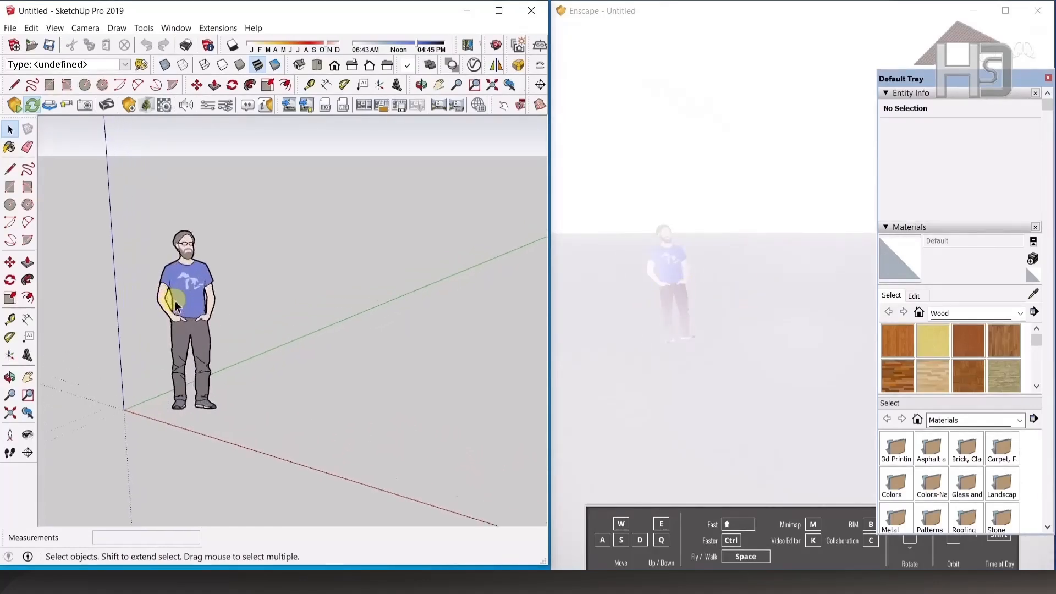
{"action": "scroll", "coordinate": [175, 301], "scroll_direction": "up", "scroll_amount": 2}
{"action": "scroll", "coordinate": [176, 301], "scroll_direction": "down", "scroll_amount": 2}
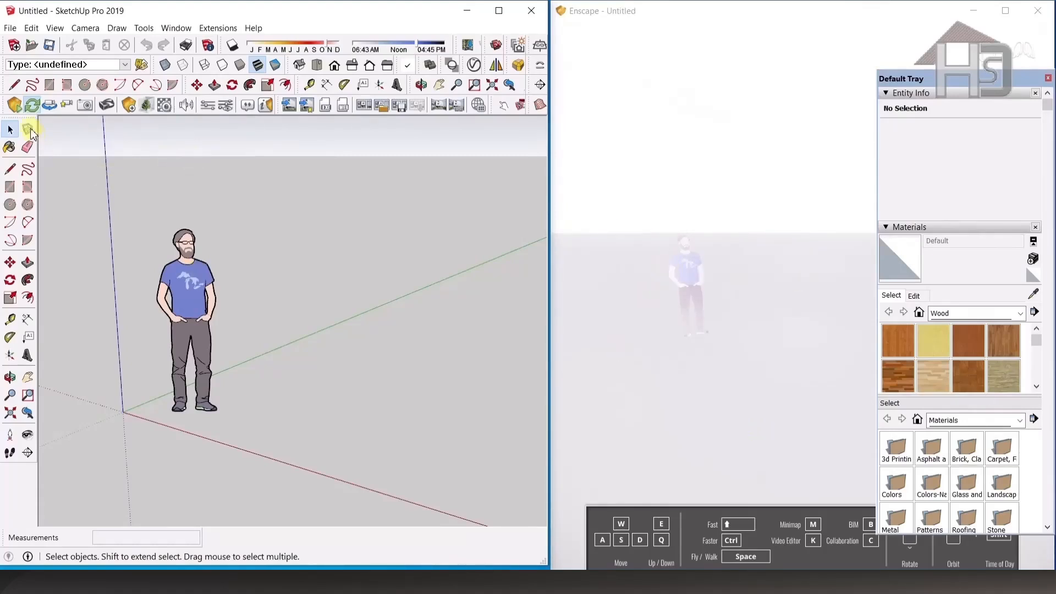
{"action": "left_click", "coordinate": [49, 105]}
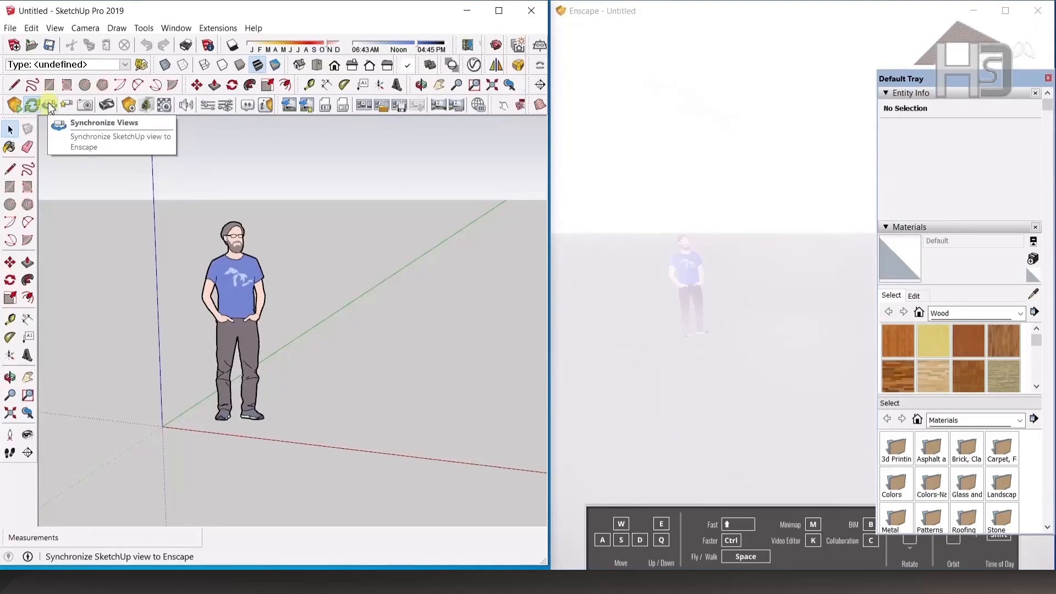
{"action": "left_click", "coordinate": [49, 105]}
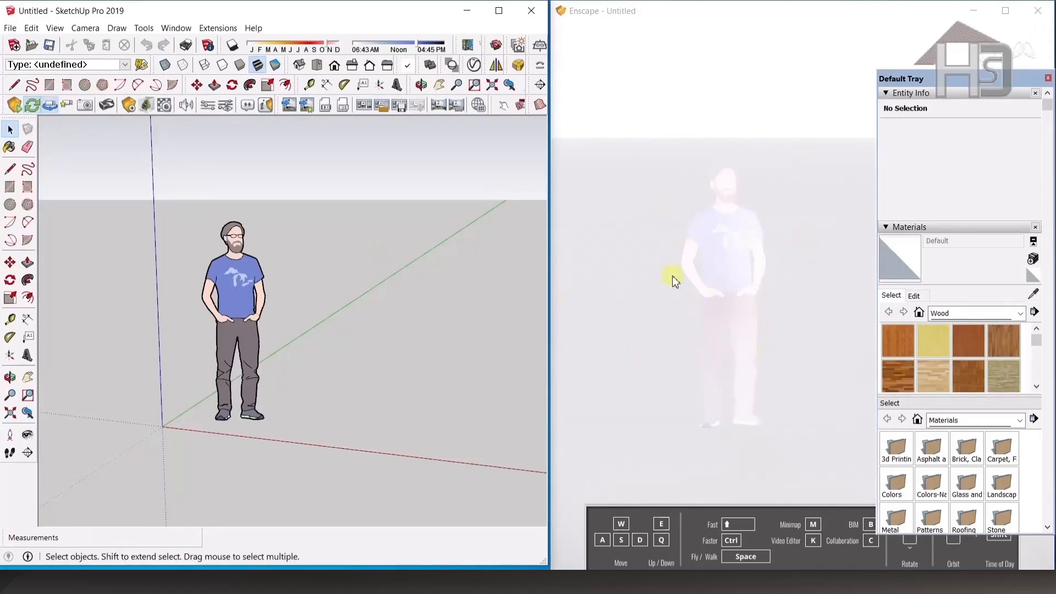
- Zoom in and out on the standing figure to check how the Enscape view follows the model view
{"action": "scroll", "coordinate": [264, 342], "scroll_direction": "down", "scroll_amount": 3}
{"action": "scroll", "coordinate": [241, 336], "scroll_direction": "up", "scroll_amount": 4}
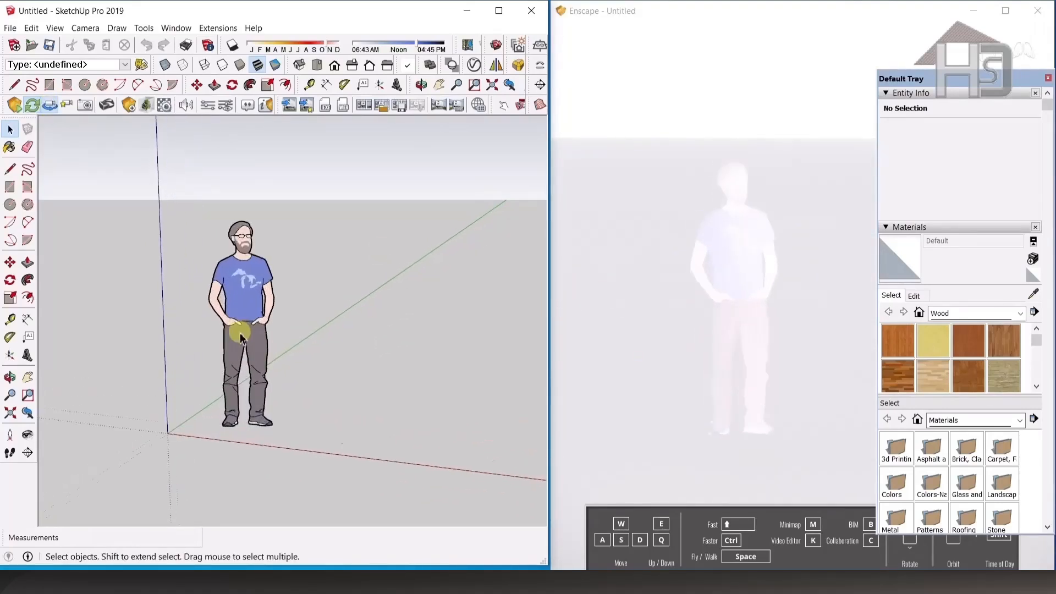
{"action": "scroll", "coordinate": [240, 336], "scroll_direction": "up", "scroll_amount": 3}
{"action": "scroll", "coordinate": [240, 335], "scroll_direction": "down", "scroll_amount": 3}
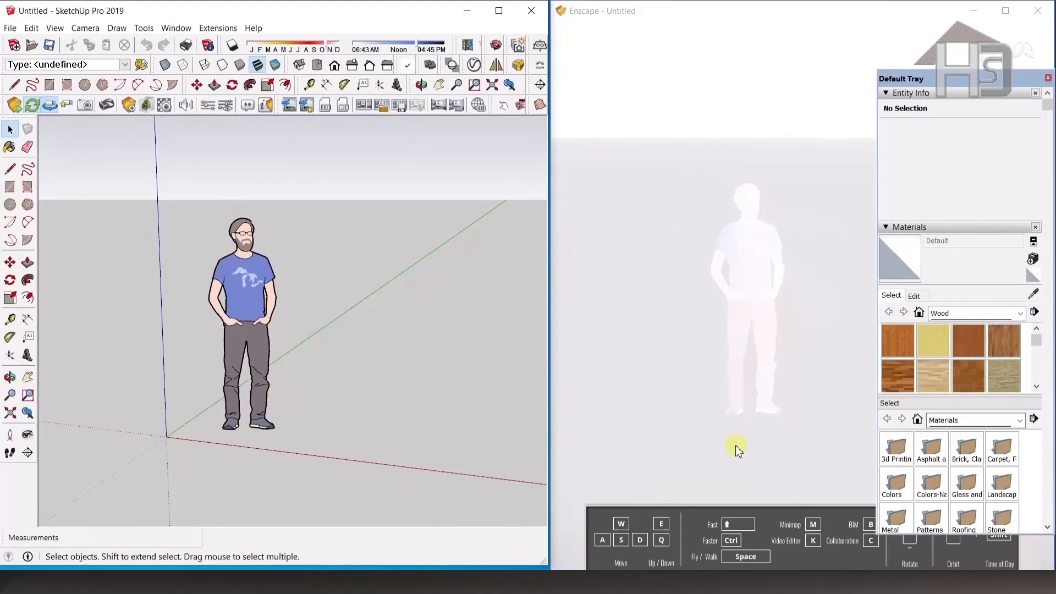
{"action": "scroll", "coordinate": [228, 347], "scroll_direction": "up", "scroll_amount": 3}
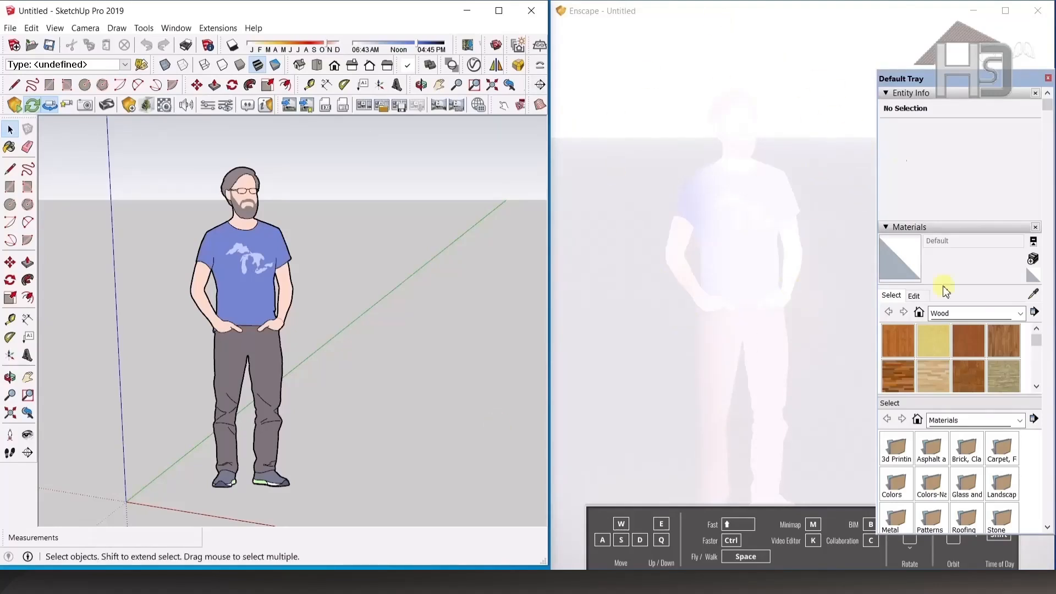
- Open the Atmosphere section of Enscape's Visual Settings and preview White Background, leaving it switched off
{"action": "left_click", "coordinate": [225, 107]}
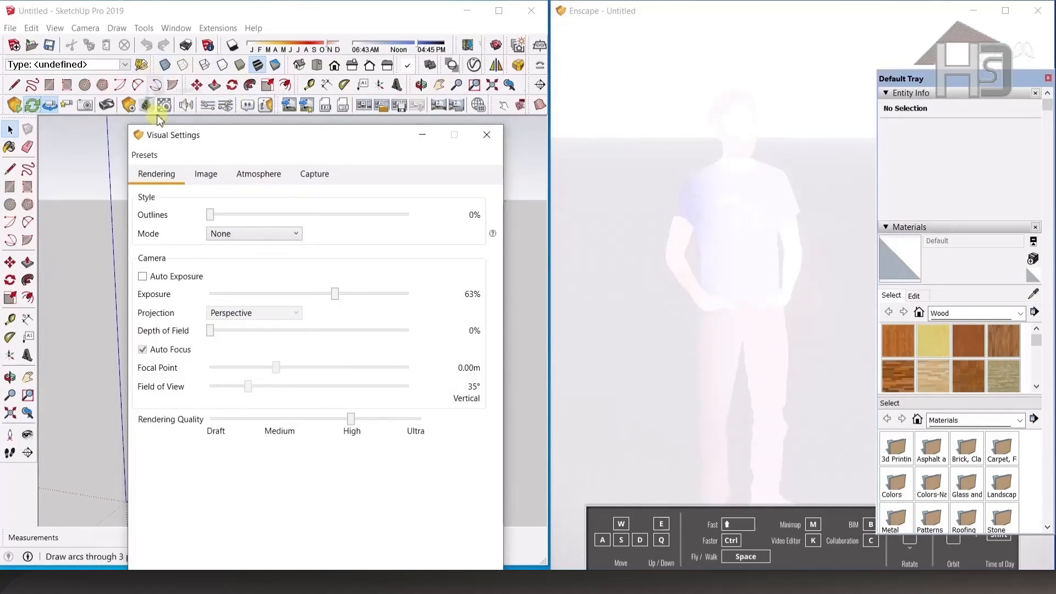
{"action": "left_click", "coordinate": [258, 174]}
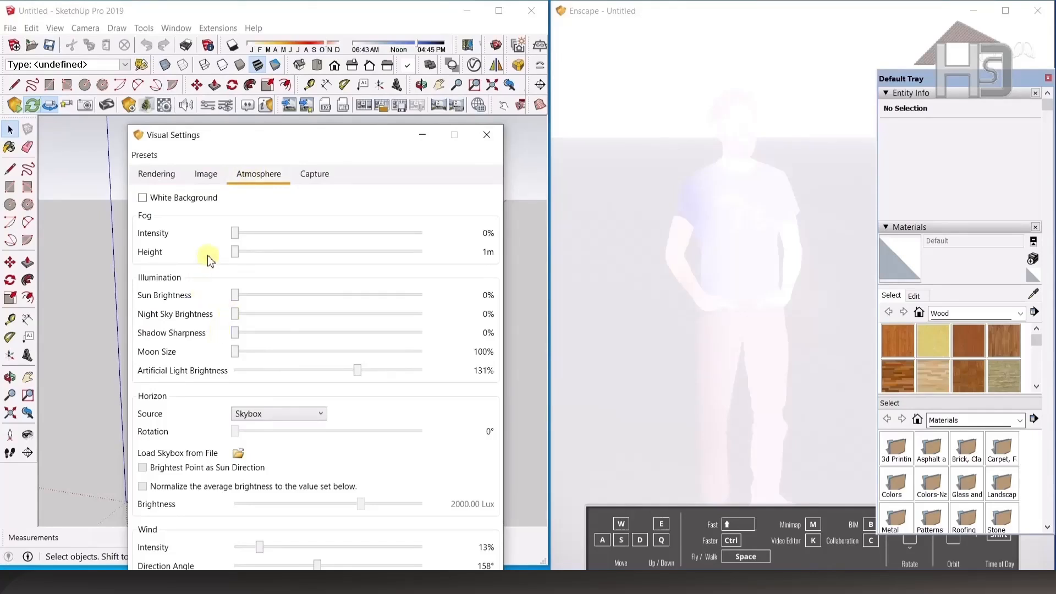
{"action": "left_click", "coordinate": [142, 198]}
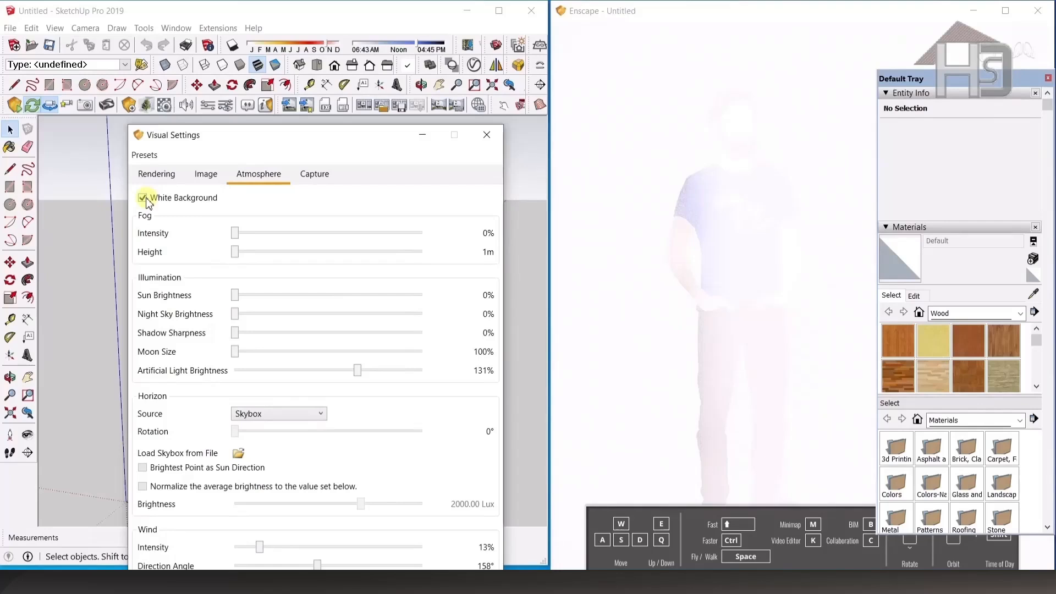
{"action": "left_click", "coordinate": [145, 200]}
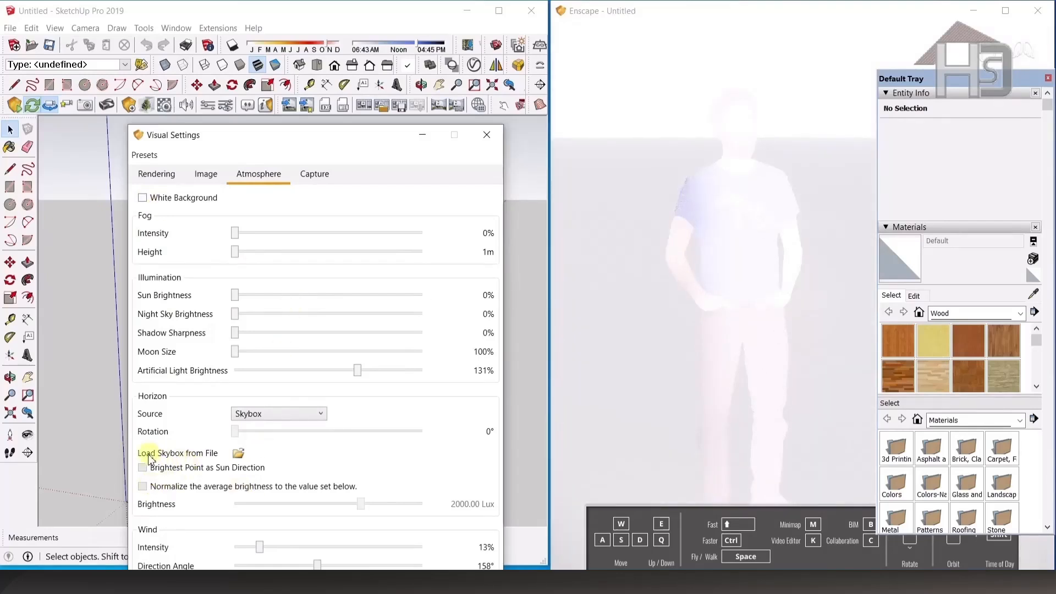
- Load VizPeople_non_commercial_hdr_v1_02.hdr from the HDR folder inside Downloads > HDRi_v1 as the horizon skybox
{"action": "left_click", "coordinate": [238, 453]}
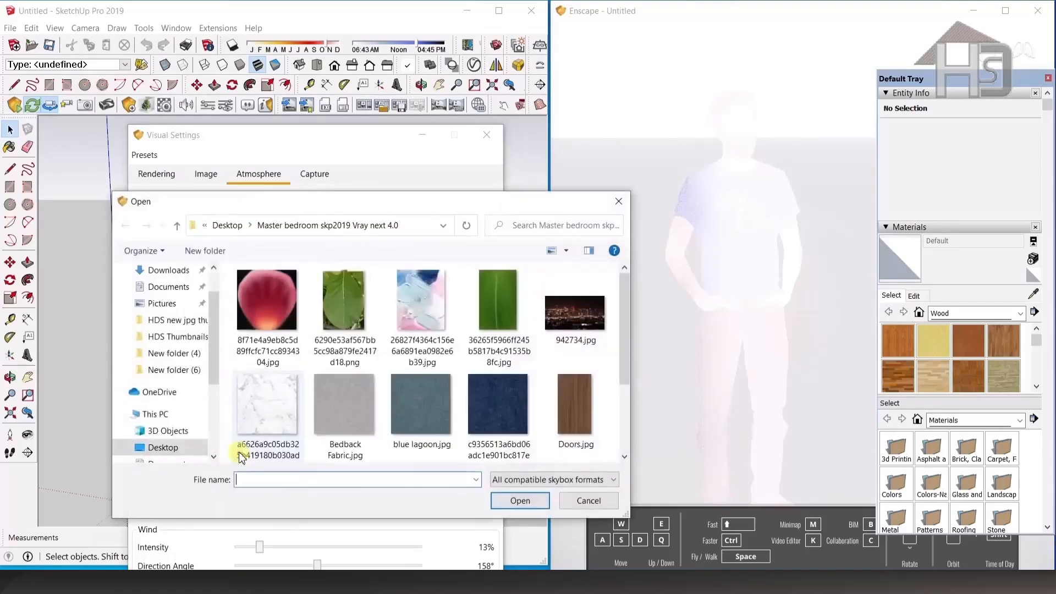
{"action": "scroll", "coordinate": [168, 299], "scroll_direction": "up", "scroll_amount": 2}
{"action": "left_click", "coordinate": [168, 315]}
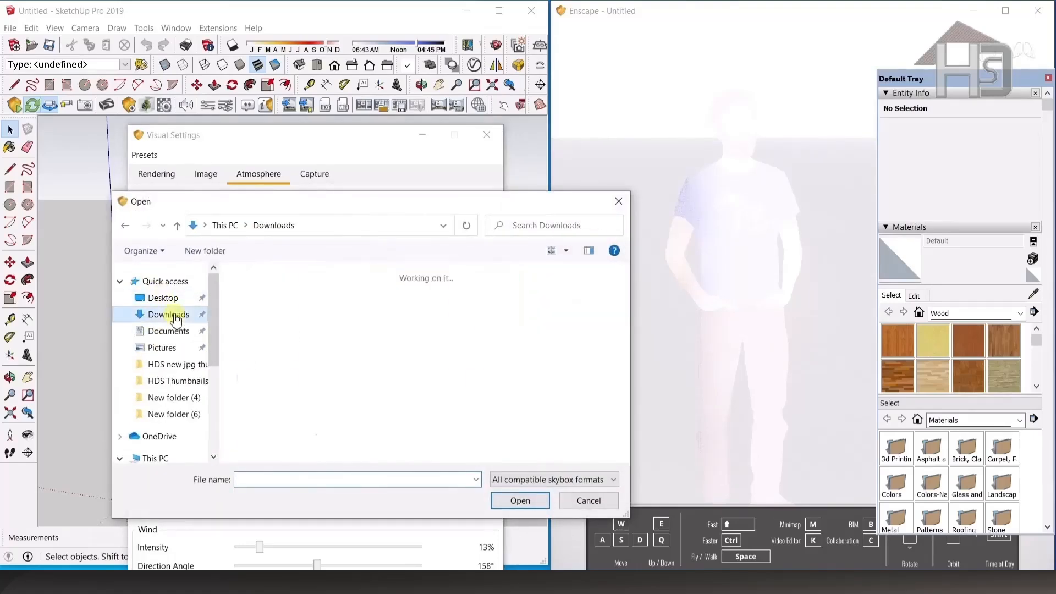
{"action": "double_click", "coordinate": [520, 335]}
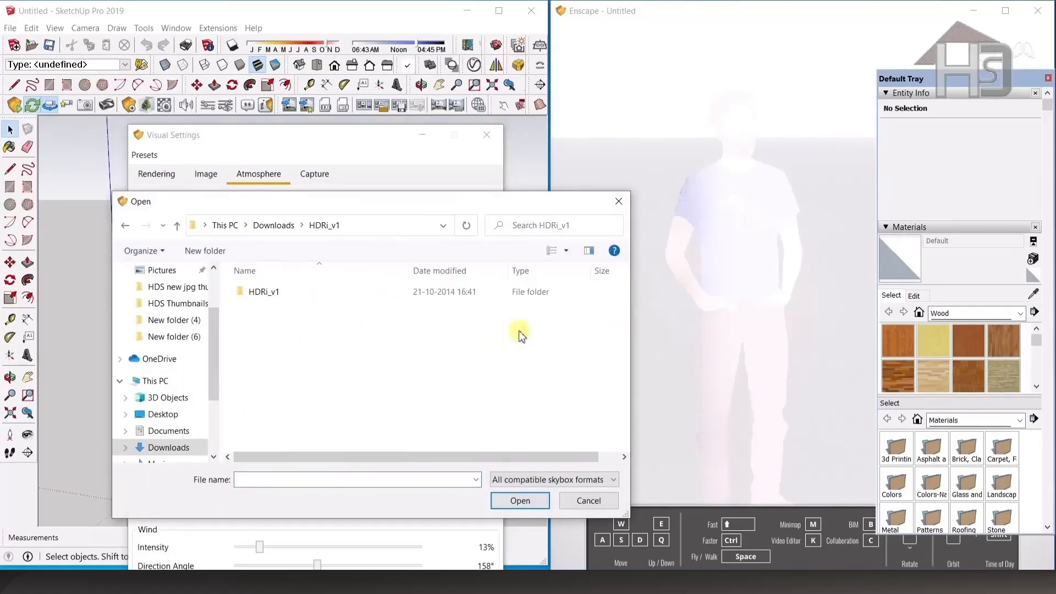
{"action": "double_click", "coordinate": [286, 292]}
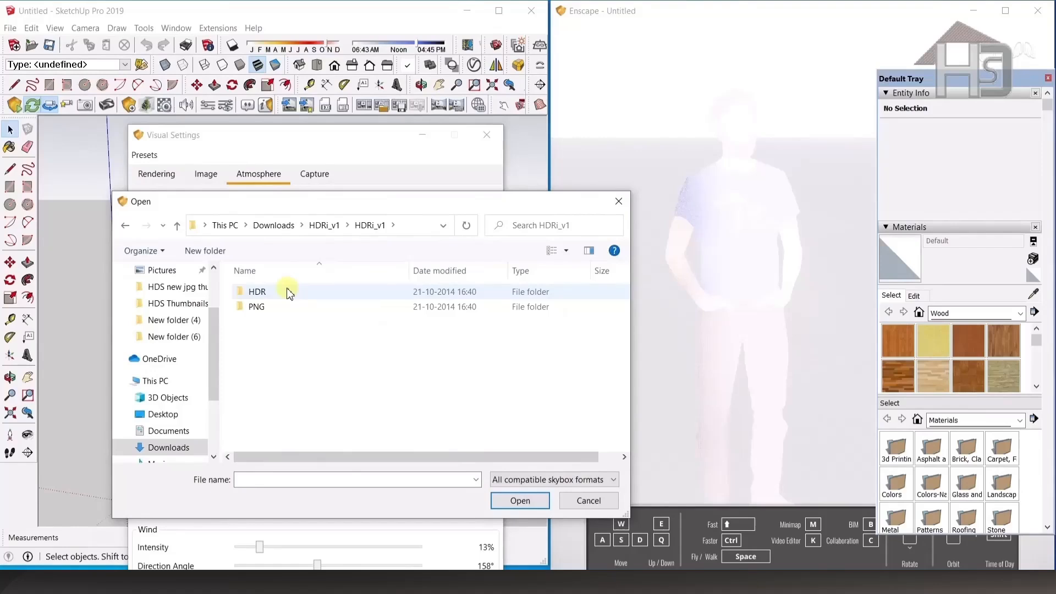
{"action": "double_click", "coordinate": [277, 297]}
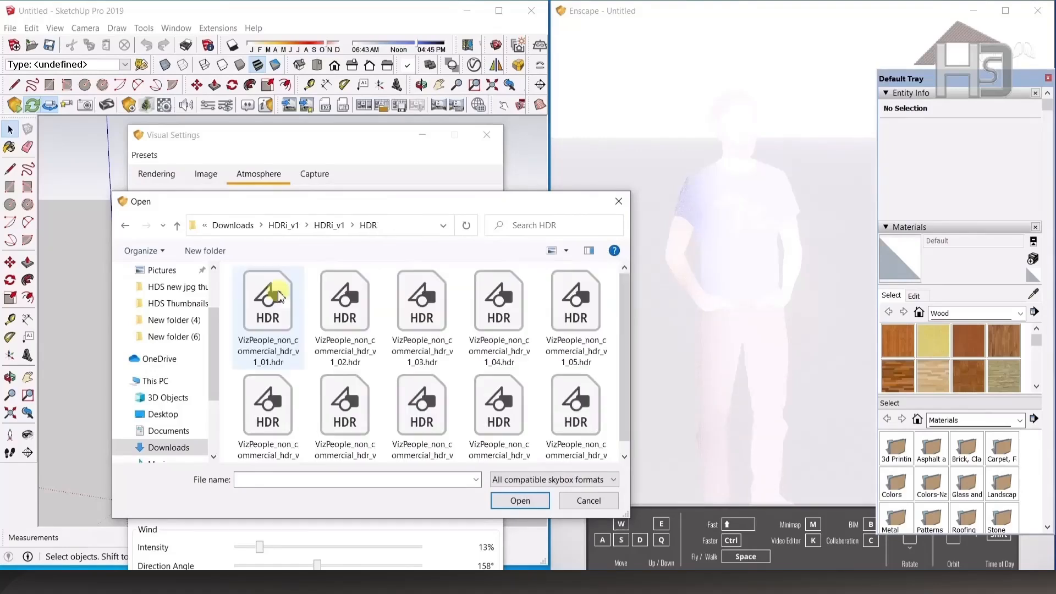
{"action": "left_click", "coordinate": [351, 307]}
{"action": "double_click", "coordinate": [351, 307]}
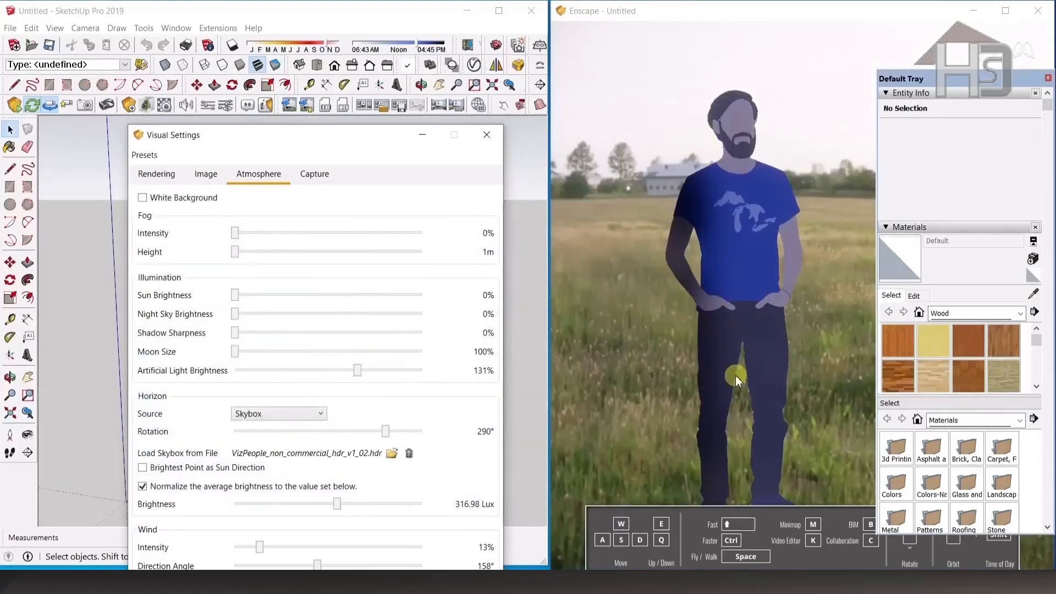
- Set the skybox's normalized brightness to about 255 Lux and close the Visual Settings
{"action": "scroll", "coordinate": [688, 332], "scroll_direction": "down", "scroll_amount": 5}
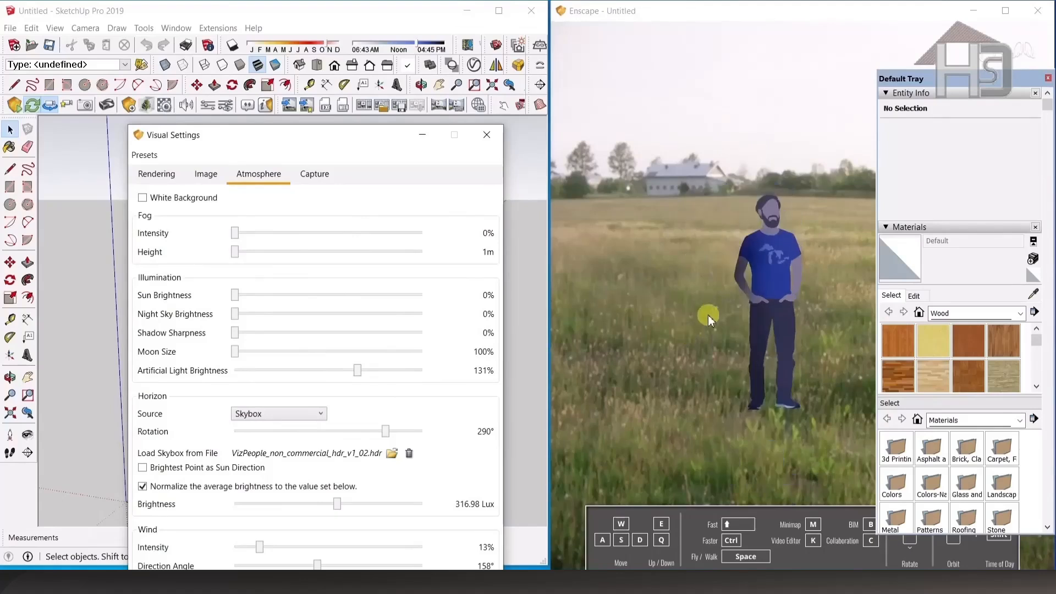
{"action": "scroll", "coordinate": [708, 316], "scroll_direction": "up", "scroll_amount": 2}
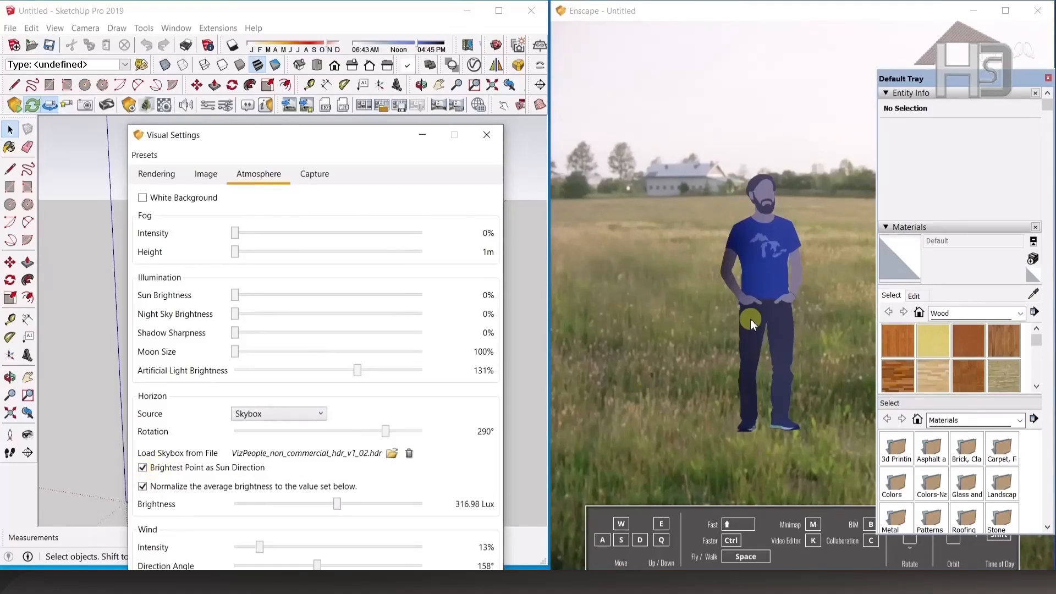
{"action": "scroll", "coordinate": [750, 316], "scroll_direction": "down", "scroll_amount": 4}
{"action": "scroll", "coordinate": [750, 303], "scroll_direction": "up", "scroll_amount": 3}
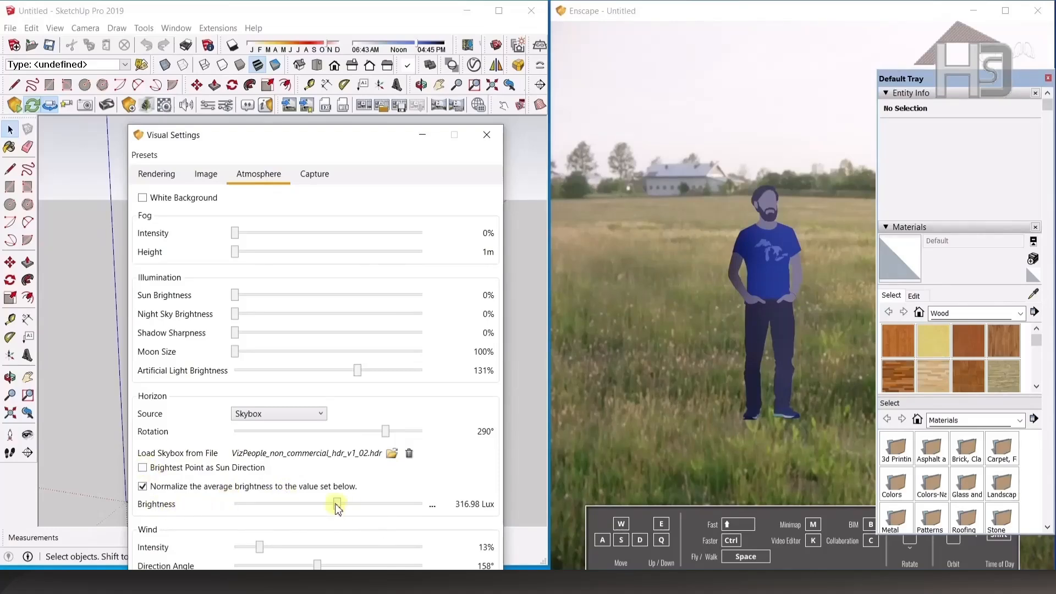
{"action": "mouse_move", "coordinate": [337, 504]}
{"action": "left_mouse_down"}
{"action": "mouse_move", "coordinate": [302, 506]}
{"action": "mouse_move", "coordinate": [348, 510]}
{"action": "mouse_move", "coordinate": [308, 506]}
{"action": "mouse_move", "coordinate": [334, 506]}
{"action": "left_mouse_up"}
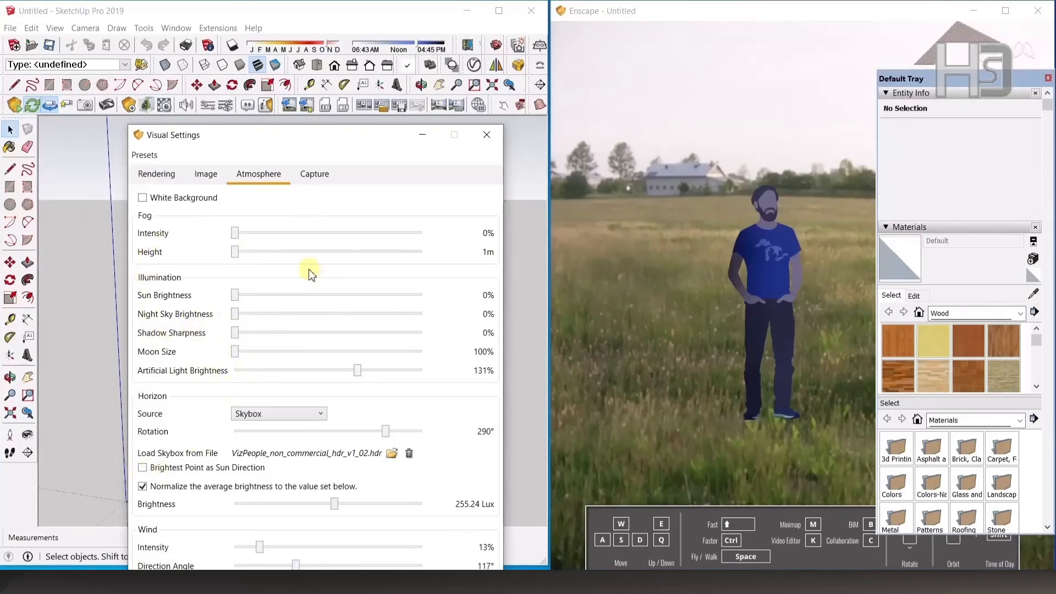
{"action": "left_click", "coordinate": [486, 136]}
- Activate the Paint Bucket tool and show the list of material collections
{"action": "scroll", "coordinate": [259, 337], "scroll_direction": "down", "scroll_amount": 5}
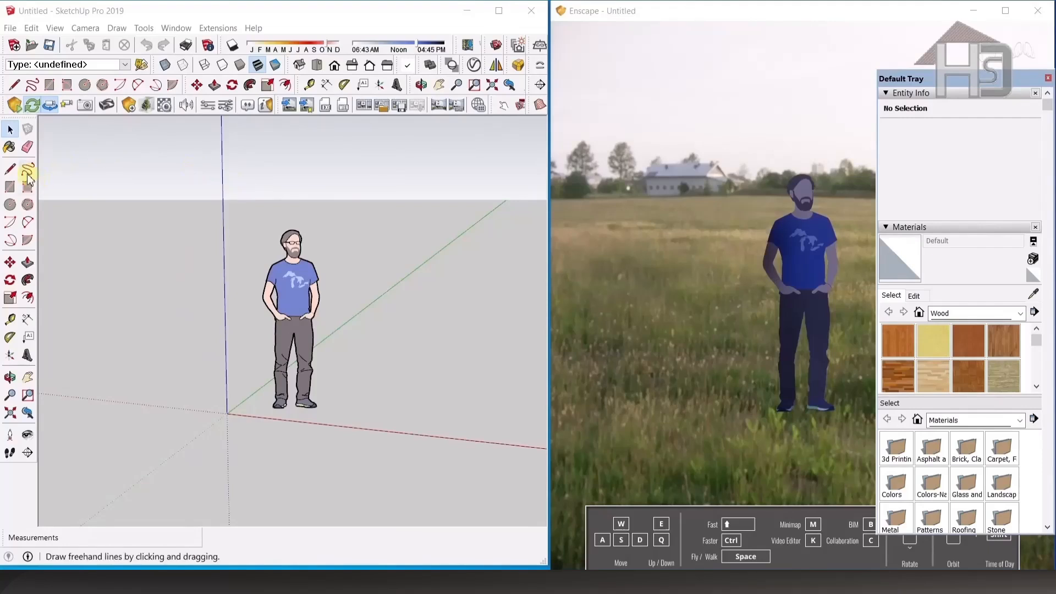
{"action": "left_click", "coordinate": [9, 147]}
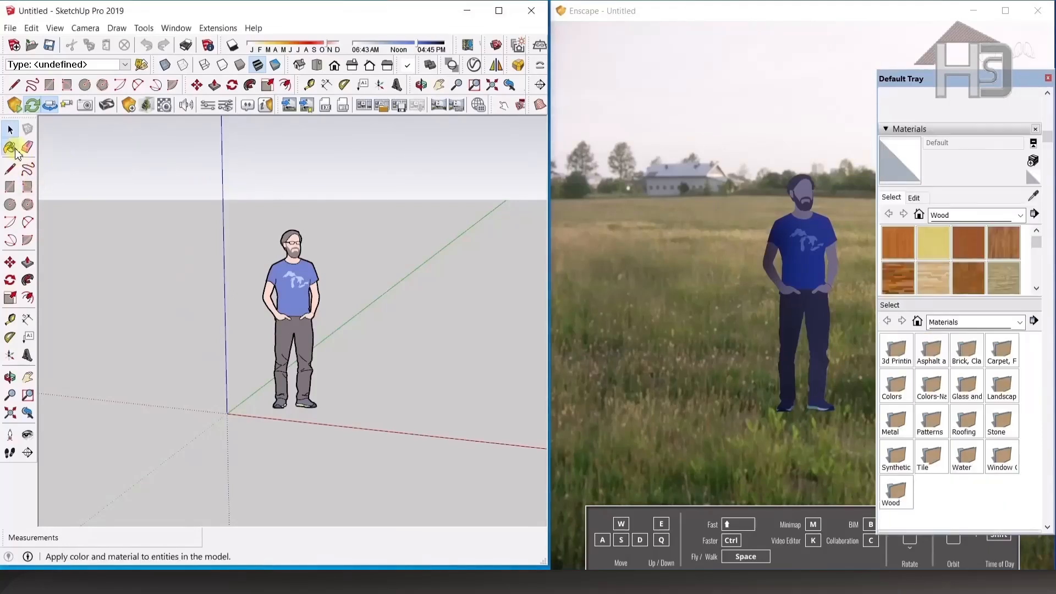
{"action": "left_click", "coordinate": [1020, 217]}
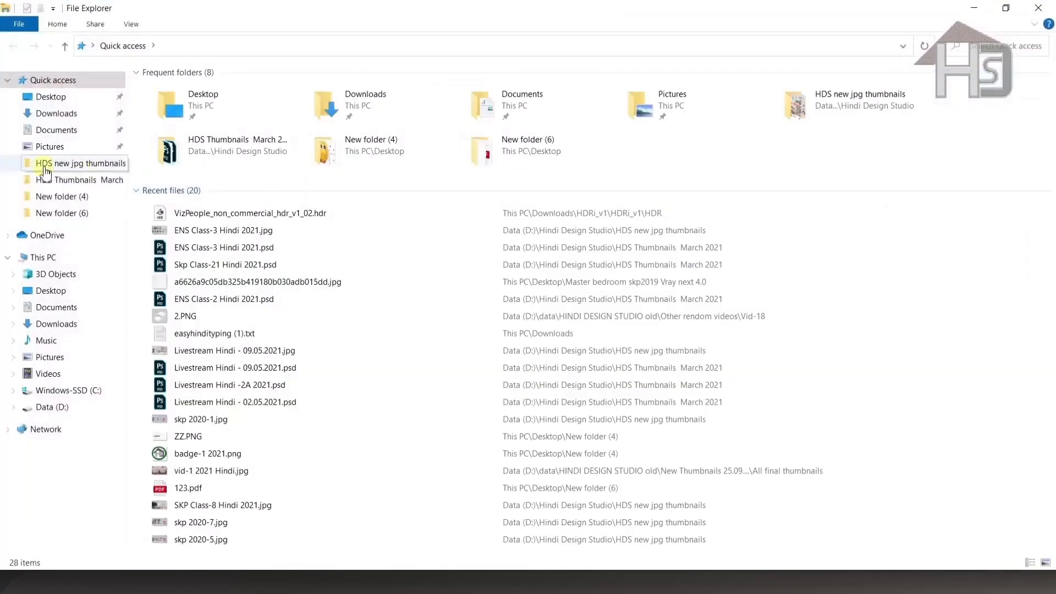
- Open the keyword file easyhindityping (1).txt from the Downloads folder and highlight the word Tiles
{"action": "left_click", "coordinate": [57, 114]}
{"action": "double_click", "coordinate": [273, 114]}
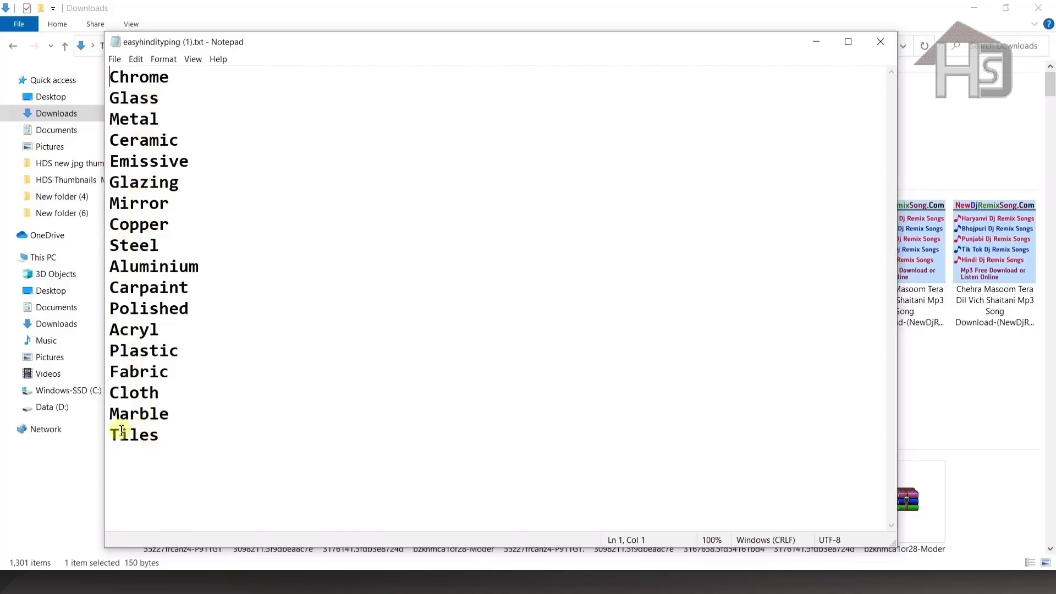
{"action": "left_click_drag", "start_coordinate": [117, 431], "coordinate": [170, 438]}
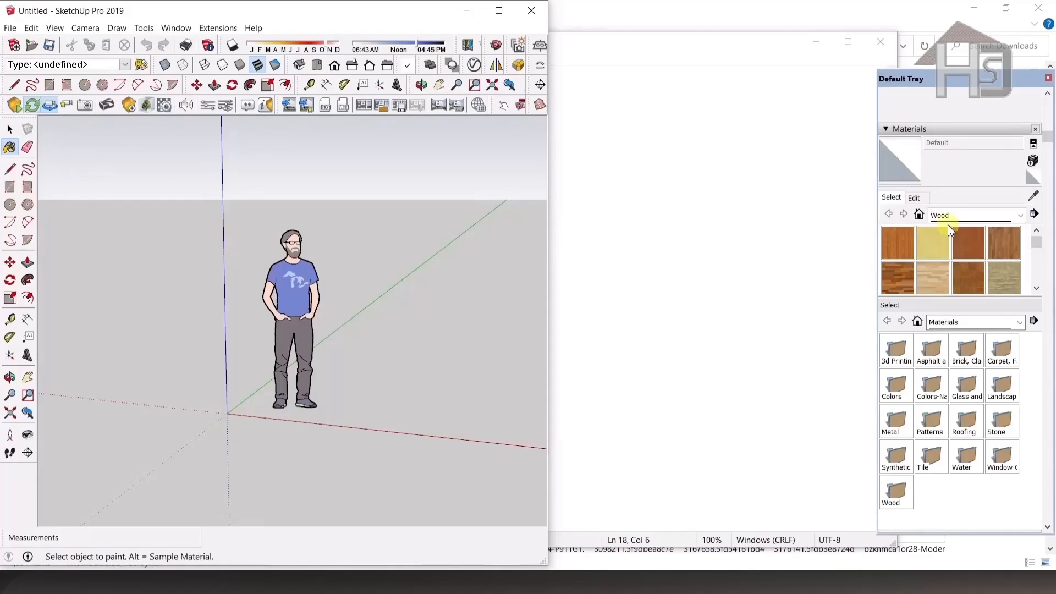
{"action": "left_click", "coordinate": [1033, 160]}
{"action": "left_click", "coordinate": [601, 135]}
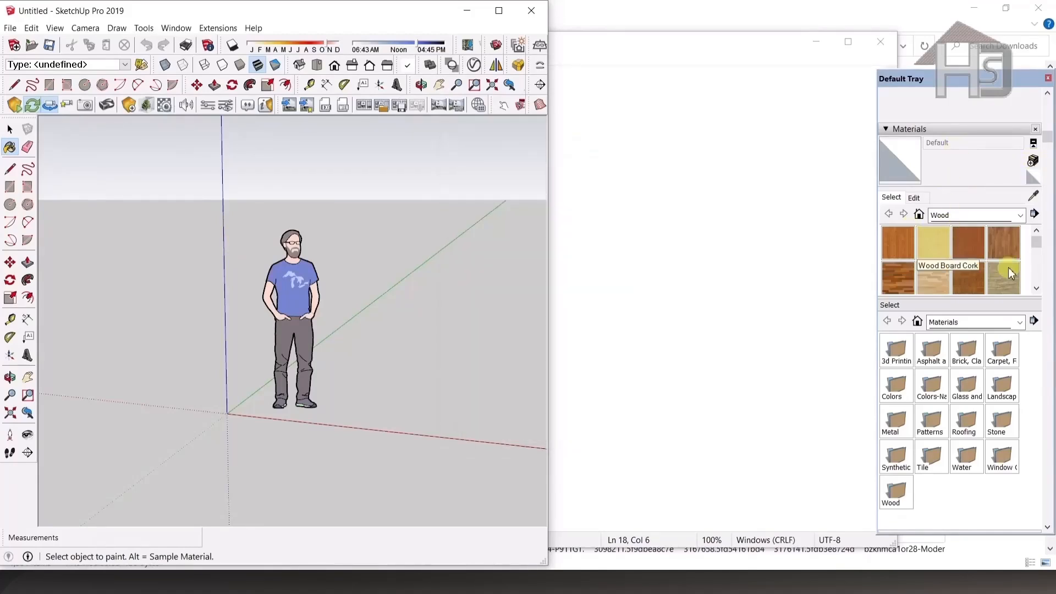
{"action": "left_click", "coordinate": [1001, 216]}
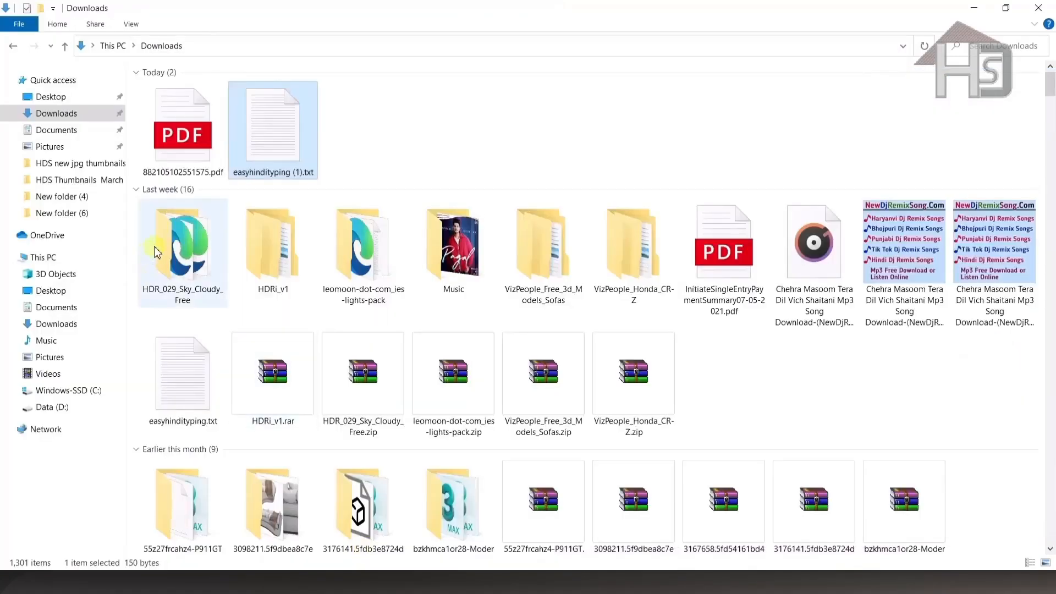
- Return to the keyword file and highlight the whole list from Chrome to Tiles, followed by only the word Chrome
{"action": "key", "text": "alt+Tab"}
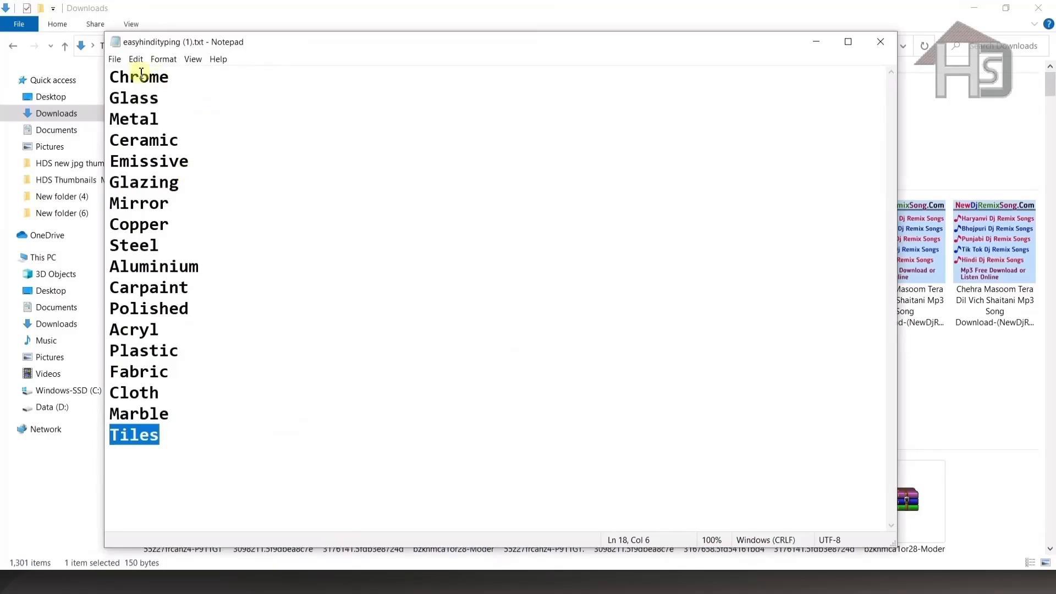
{"action": "left_click_drag", "start_coordinate": [111, 77], "coordinate": [177, 443]}
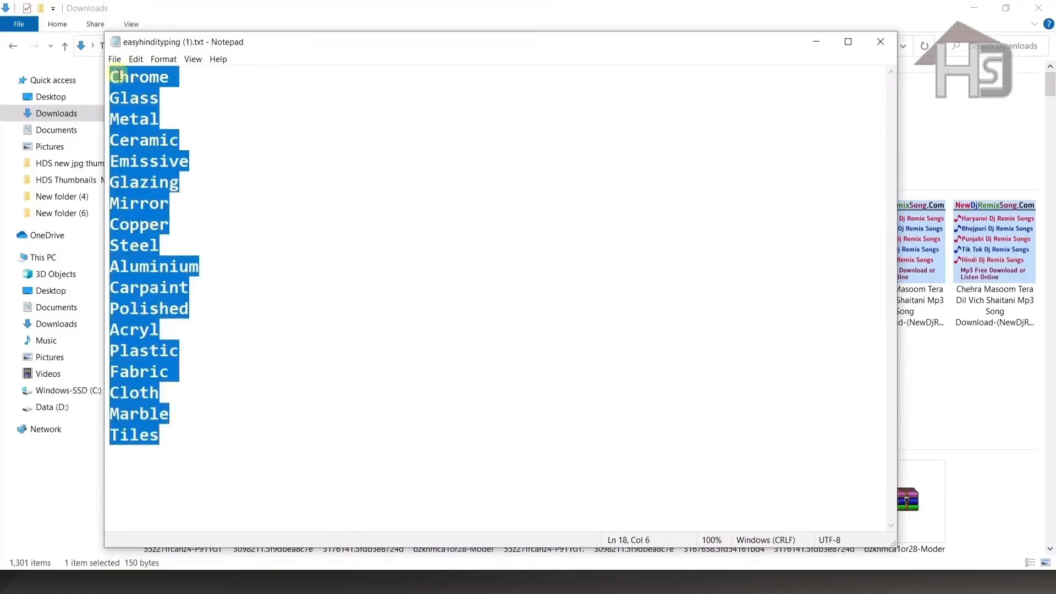
{"action": "left_click_drag", "start_coordinate": [112, 77], "coordinate": [196, 80]}
{"action": "left_click", "coordinate": [187, 83]}
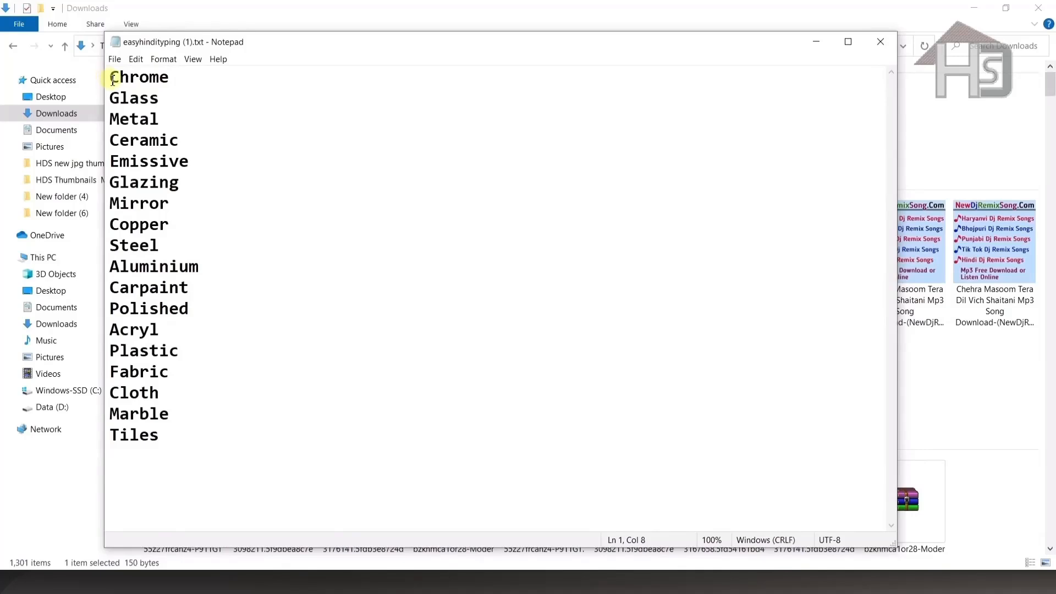
{"action": "left_click_drag", "start_coordinate": [113, 78], "coordinate": [186, 77]}
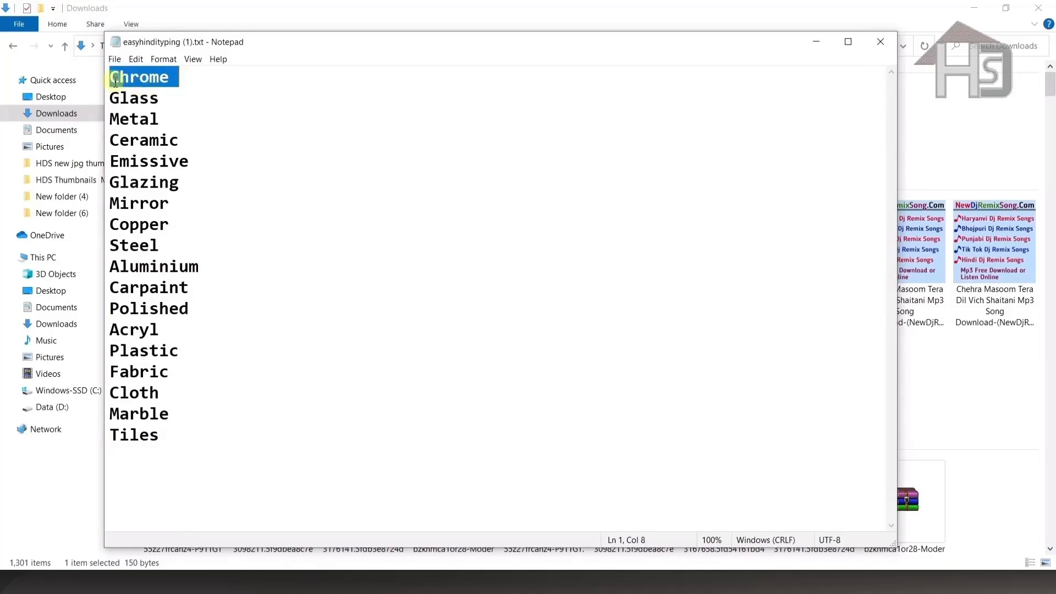
- Bring the Enscape render window forward and highlight the keyword list in the text file from Chrome downwards
{"action": "left_click", "coordinate": [243, 116]}
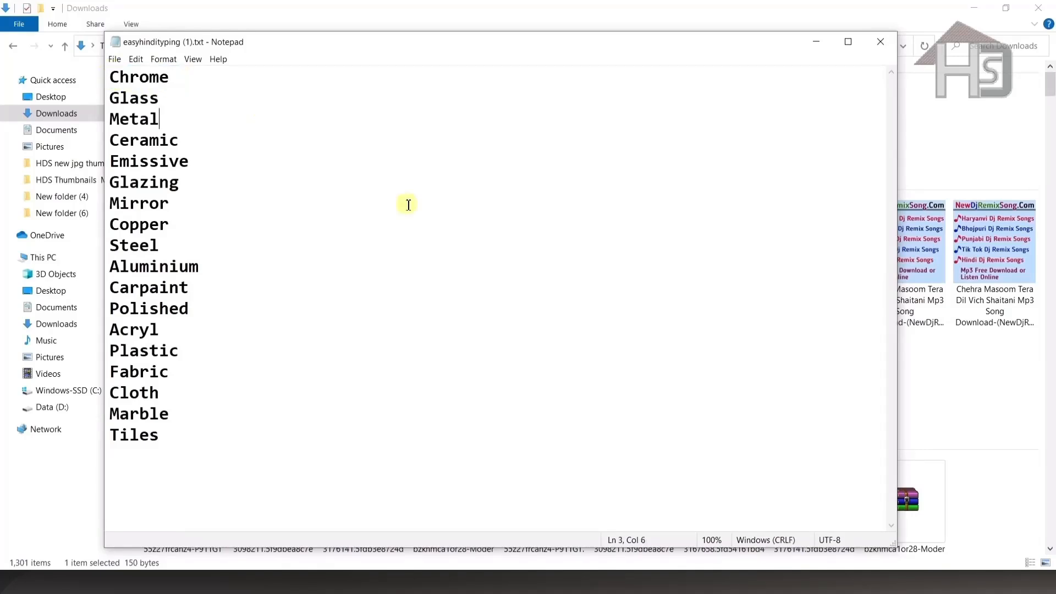
{"action": "left_click", "coordinate": [635, 566]}
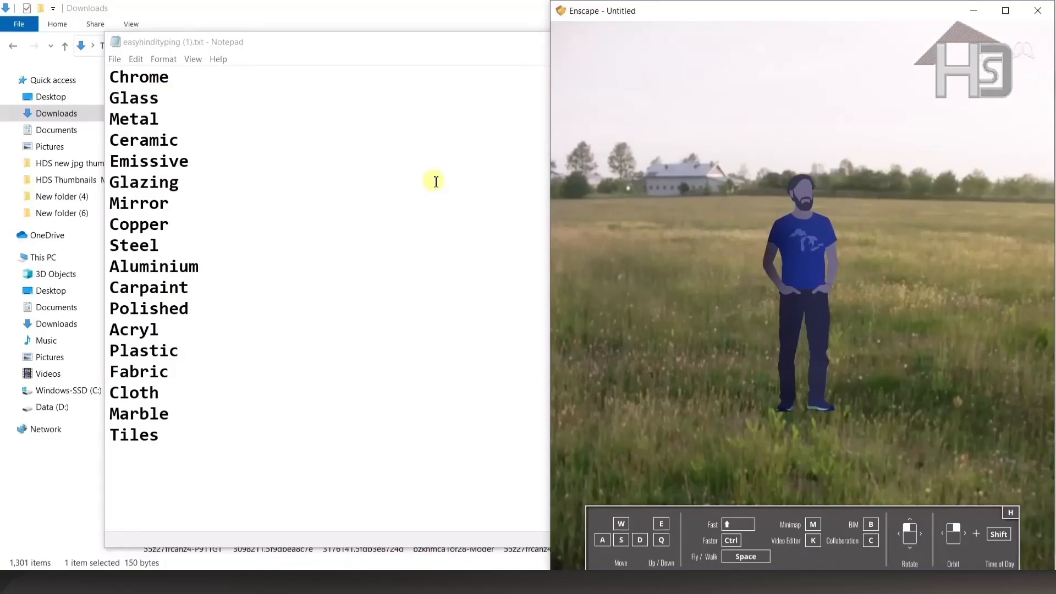
{"action": "left_click", "coordinate": [113, 78]}
{"action": "left_click_drag", "start_coordinate": [114, 78], "coordinate": [231, 405]}
{"action": "left_click", "coordinate": [289, 375]}
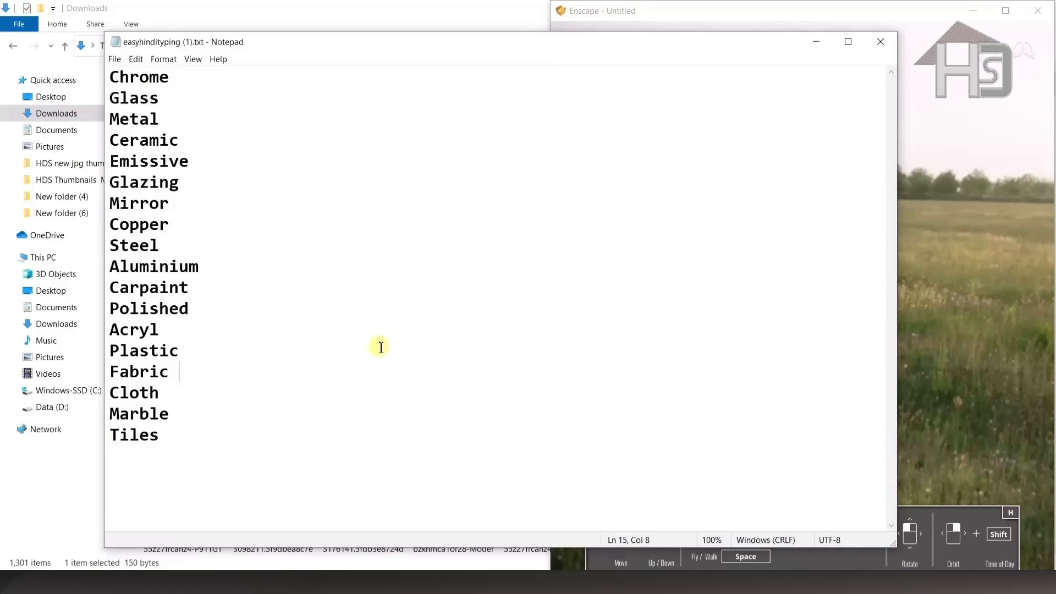
- Switch back to SketchUp and create a new material named Material with the default settings
{"action": "left_click", "coordinate": [601, 578]}
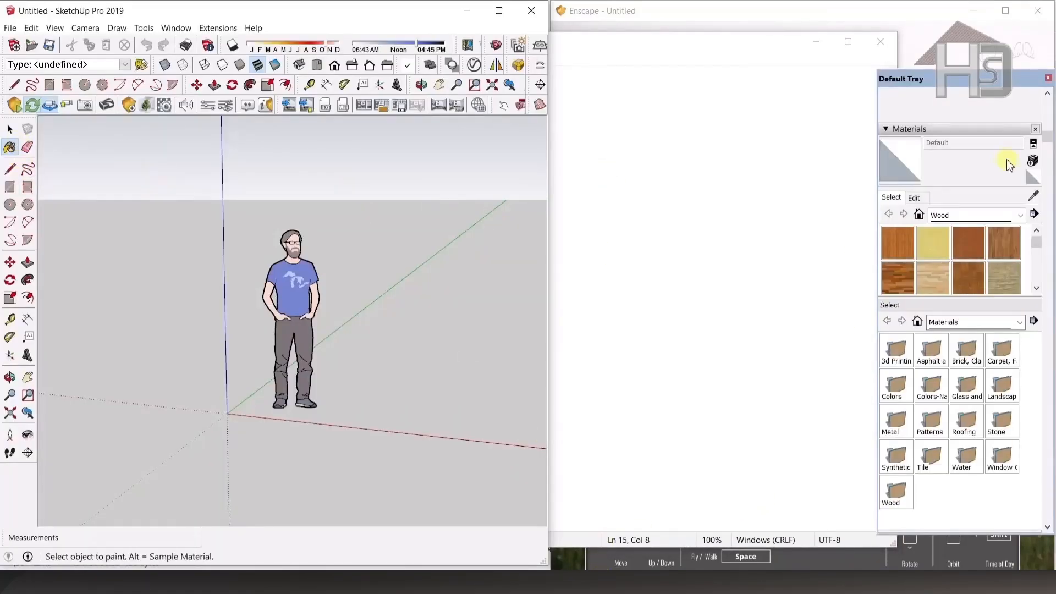
{"action": "left_click", "coordinate": [1033, 160]}
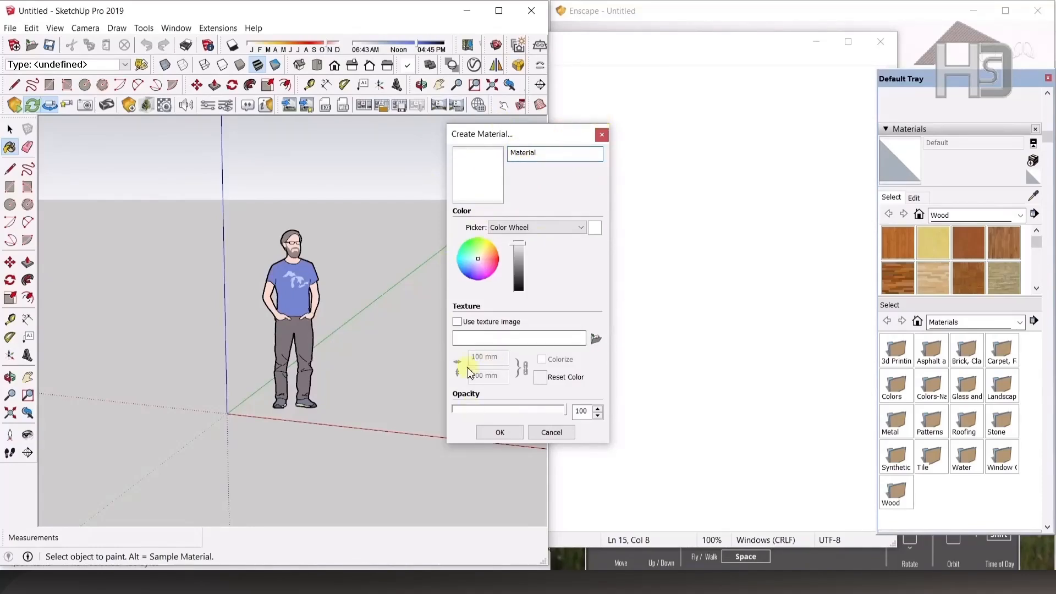
{"action": "left_click", "coordinate": [499, 433]}
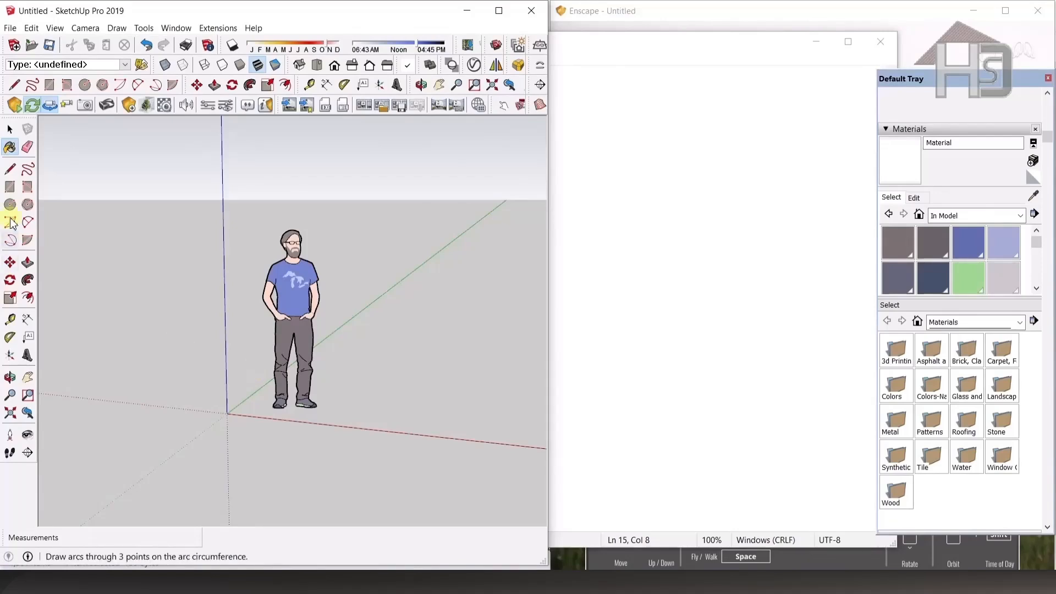
- Delete the standing human figure from the model
{"action": "left_click", "coordinate": [10, 128]}
{"action": "left_click", "coordinate": [292, 300]}
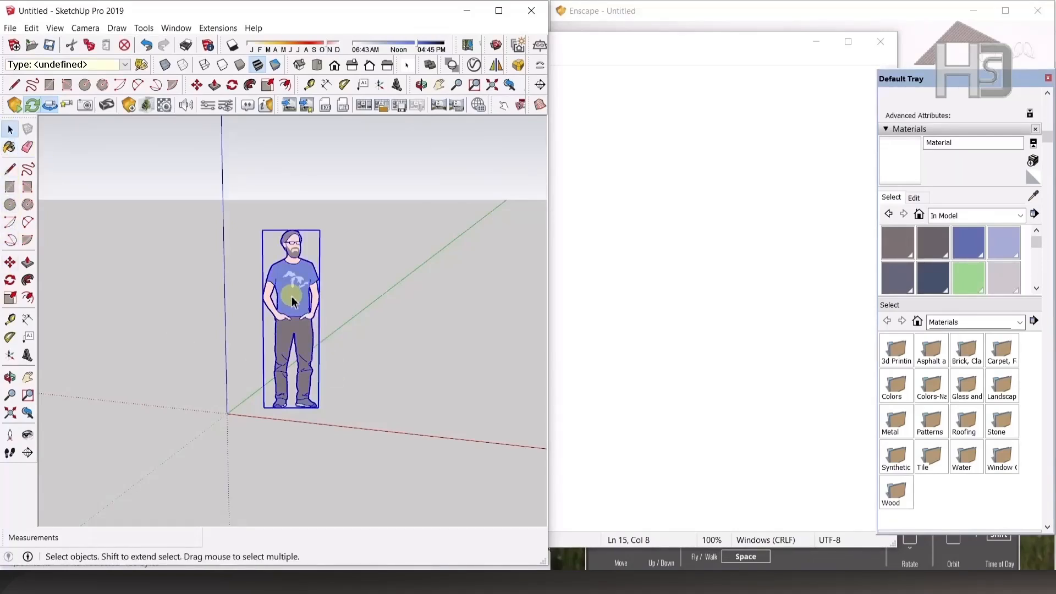
{"action": "key", "text": "Delete"}
- Draw a rectangle on the ground starting at the origin and pull it up into a box
{"action": "key", "text": "r"}
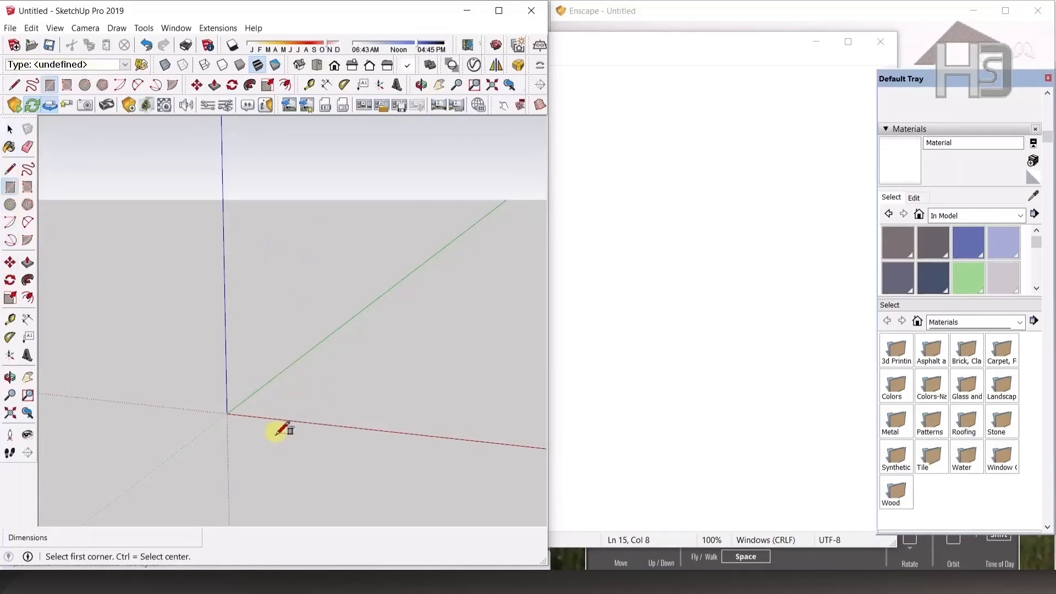
{"action": "left_click", "coordinate": [227, 413]}
{"action": "left_click", "coordinate": [332, 397]}
{"action": "key", "text": "p"}
{"action": "left_click_drag", "start_coordinate": [307, 405], "coordinate": [299, 344]}
{"action": "key", "text": "space"}
- Darken the new material to a medium grey and paint all faces of the box with it
{"action": "triple_click", "coordinate": [297, 342]}
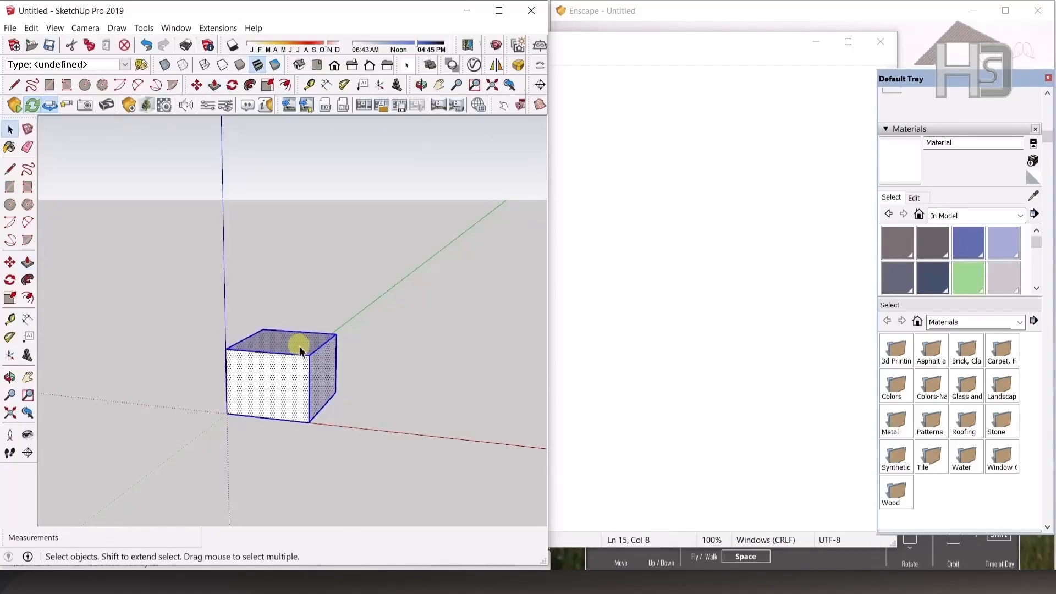
{"action": "left_click", "coordinate": [918, 199]}
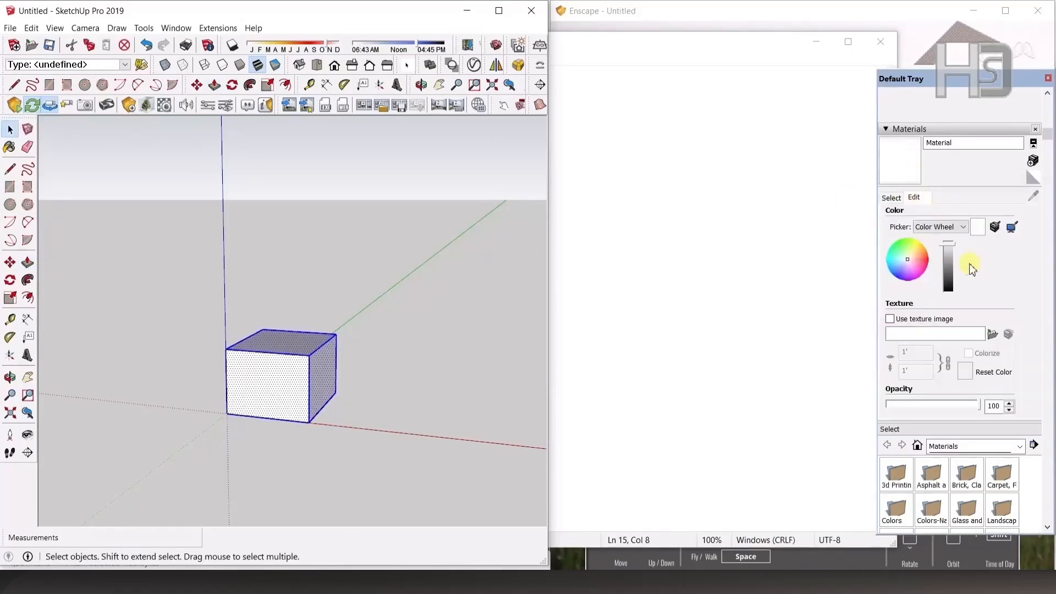
{"action": "left_click", "coordinate": [948, 266]}
{"action": "left_click", "coordinate": [892, 198]}
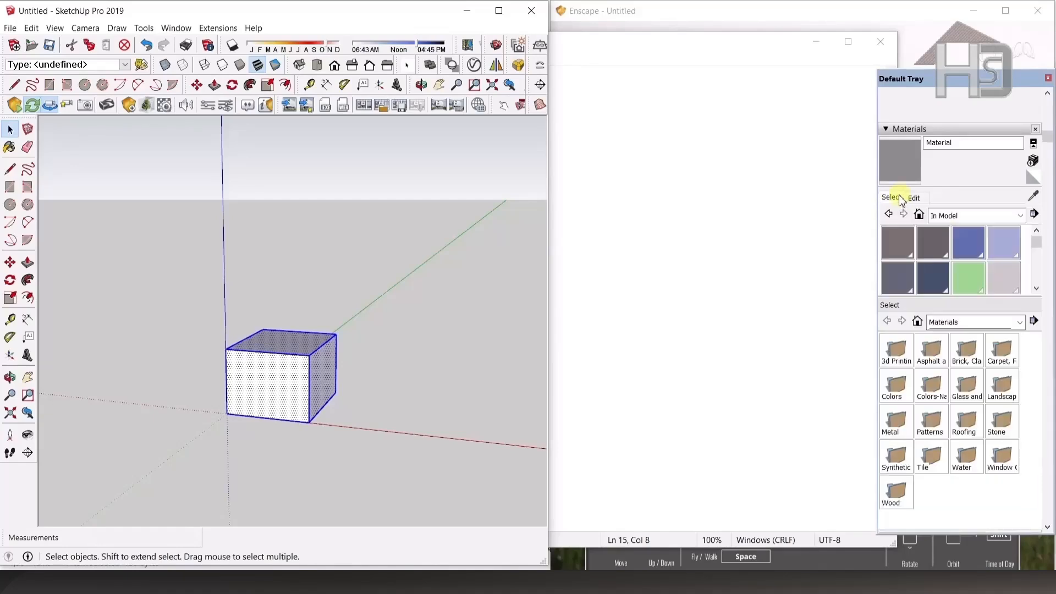
{"action": "left_click", "coordinate": [295, 370]}
{"action": "key", "text": "space"}
{"action": "left_click", "coordinate": [371, 354]}
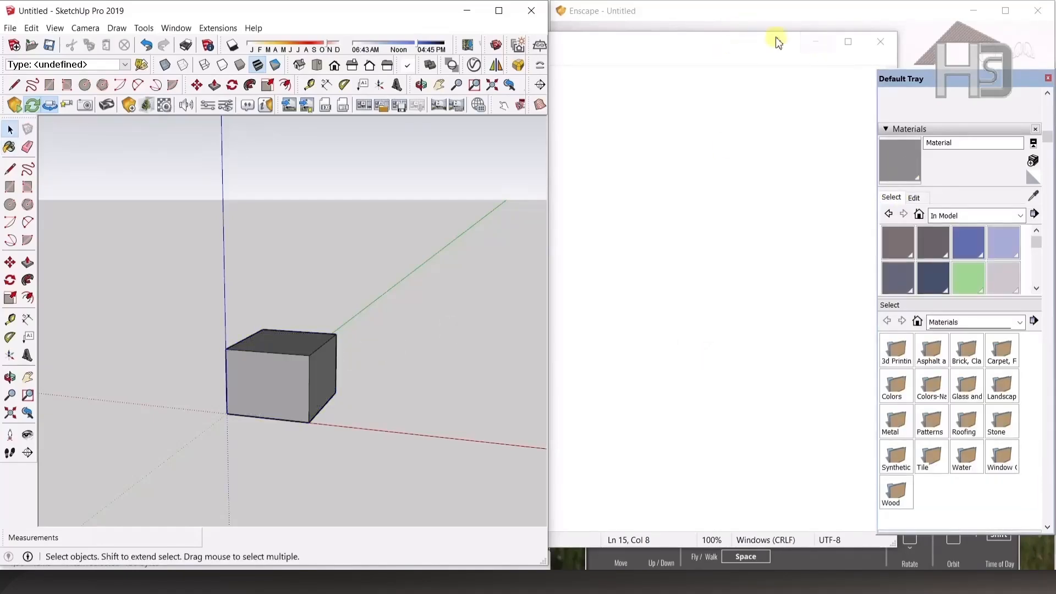
- Bring the Enscape render into view and rename the box's grey material as "Material, chrome"
{"action": "left_click", "coordinate": [735, 22]}
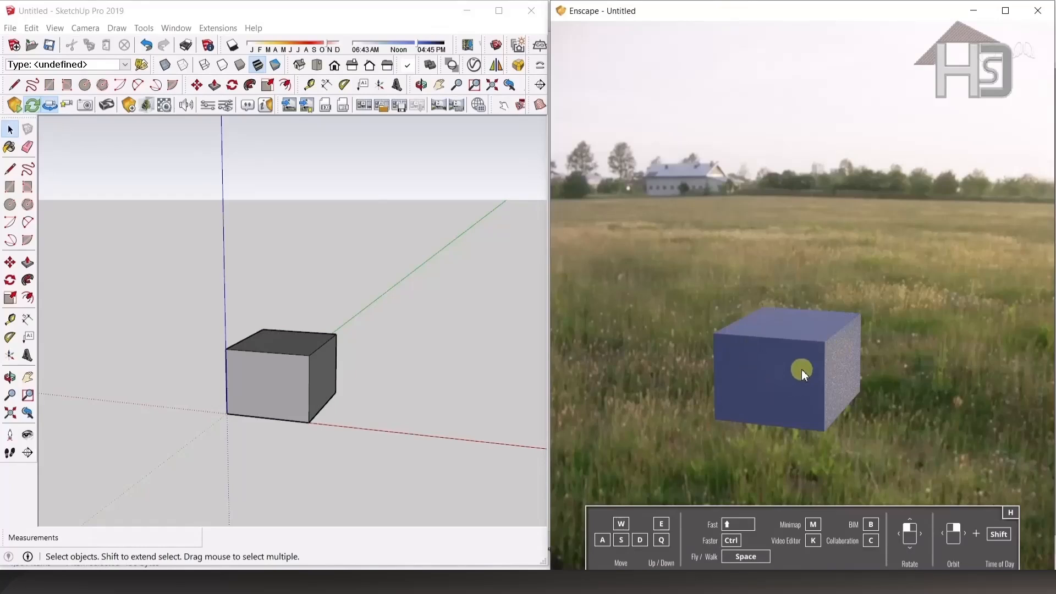
{"action": "left_click", "coordinate": [9, 147]}
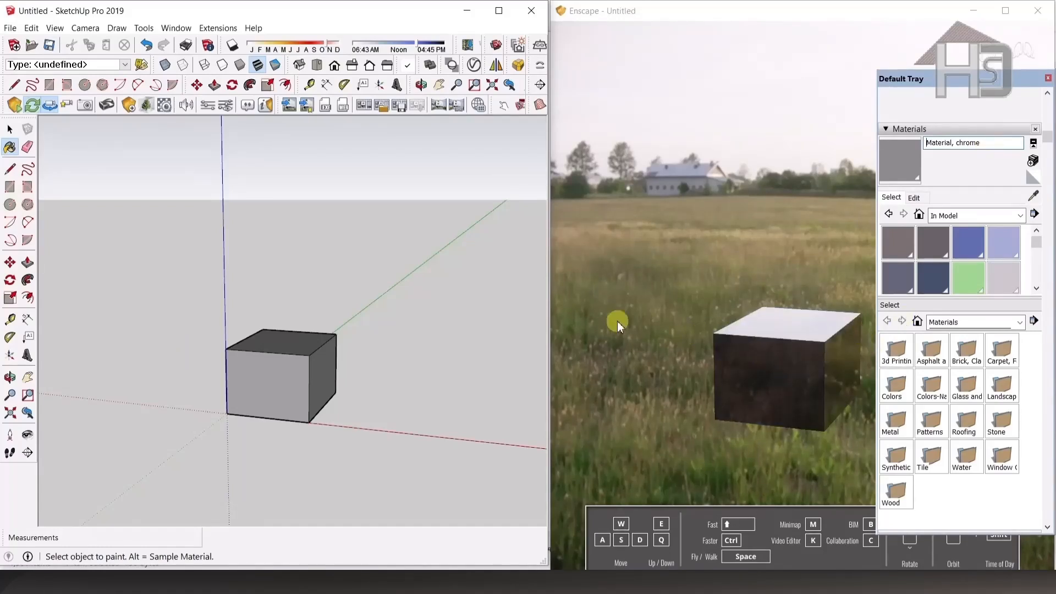
- Examine the chrome box up close in the Enscape render and check its reflection settings in the Enscape material editor
{"action": "scroll", "coordinate": [770, 344], "scroll_direction": "down", "scroll_amount": 2}
{"action": "scroll", "coordinate": [800, 348], "scroll_direction": "up", "scroll_amount": 4}
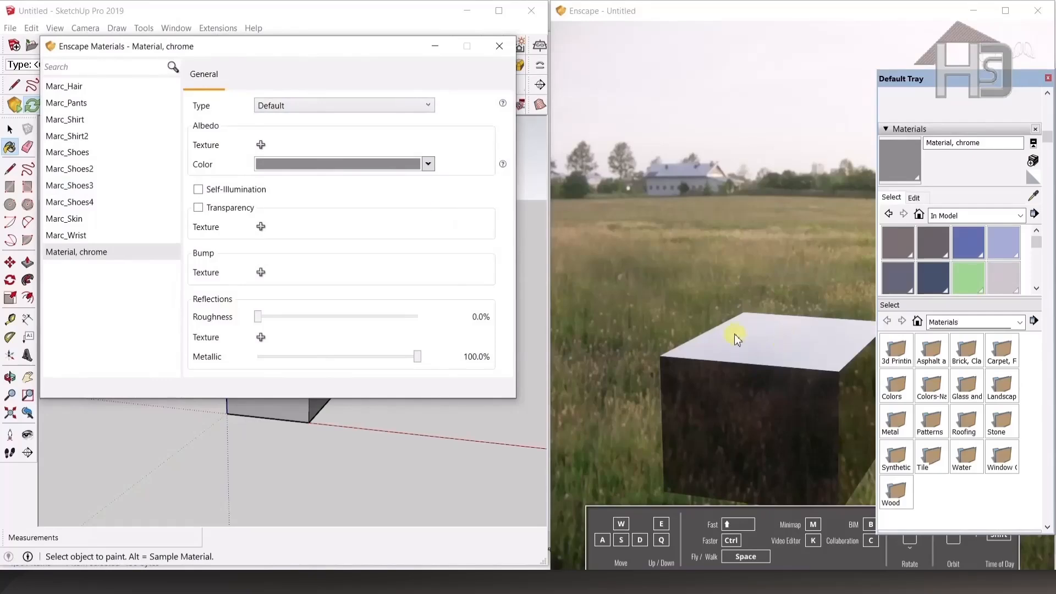
{"action": "left_click", "coordinate": [499, 47]}
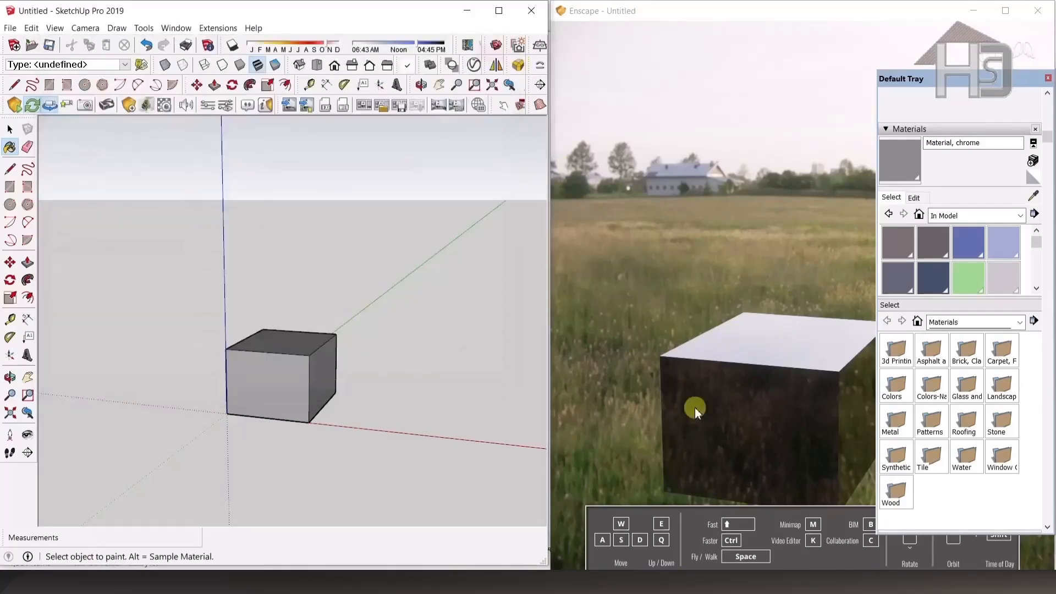
{"action": "left_click", "coordinate": [764, 376]}
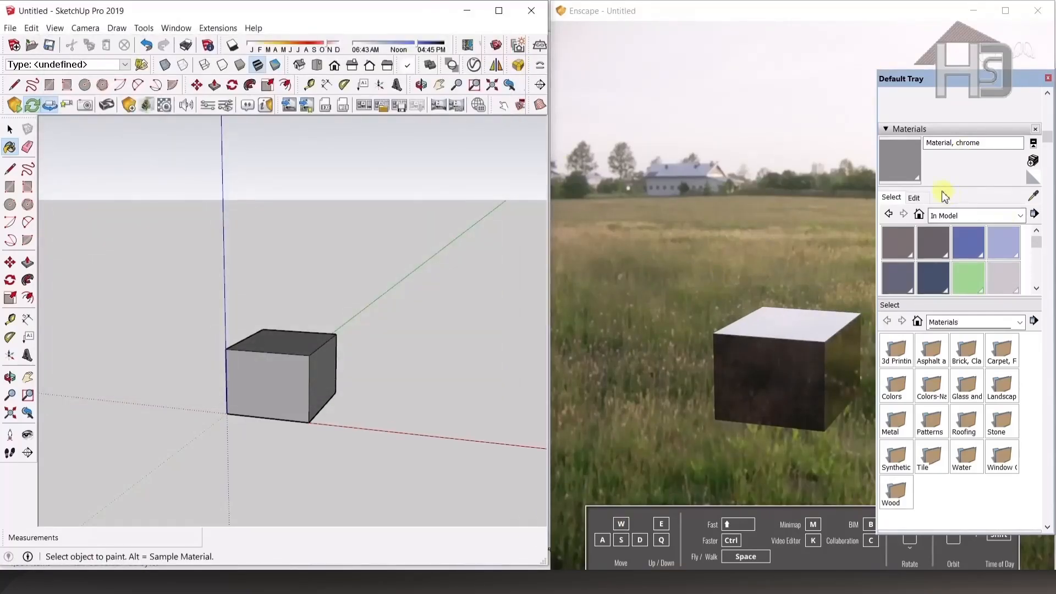
- Return to the keyword file and highlight the whole list from Chrome to Tiles
{"action": "left_click", "coordinate": [700, 580]}
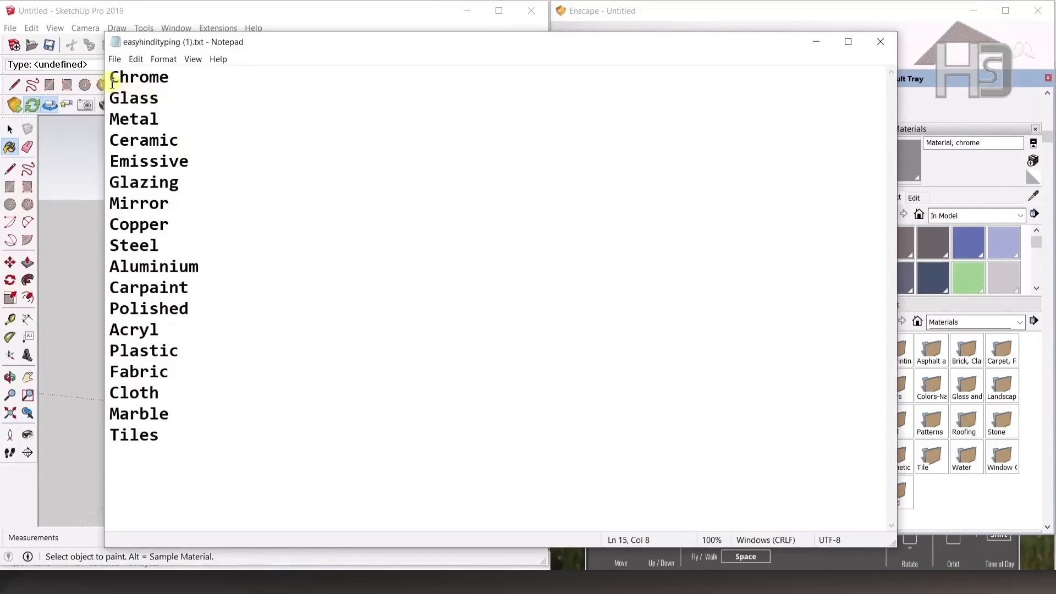
{"action": "left_click_drag", "start_coordinate": [112, 83], "coordinate": [215, 518]}
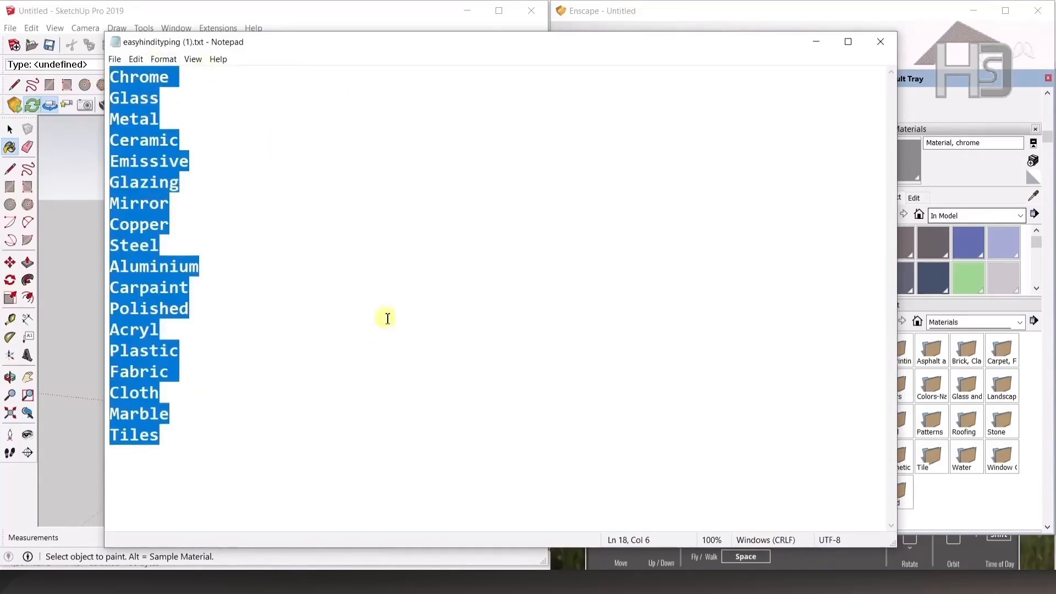
{"action": "left_click", "coordinate": [264, 345]}
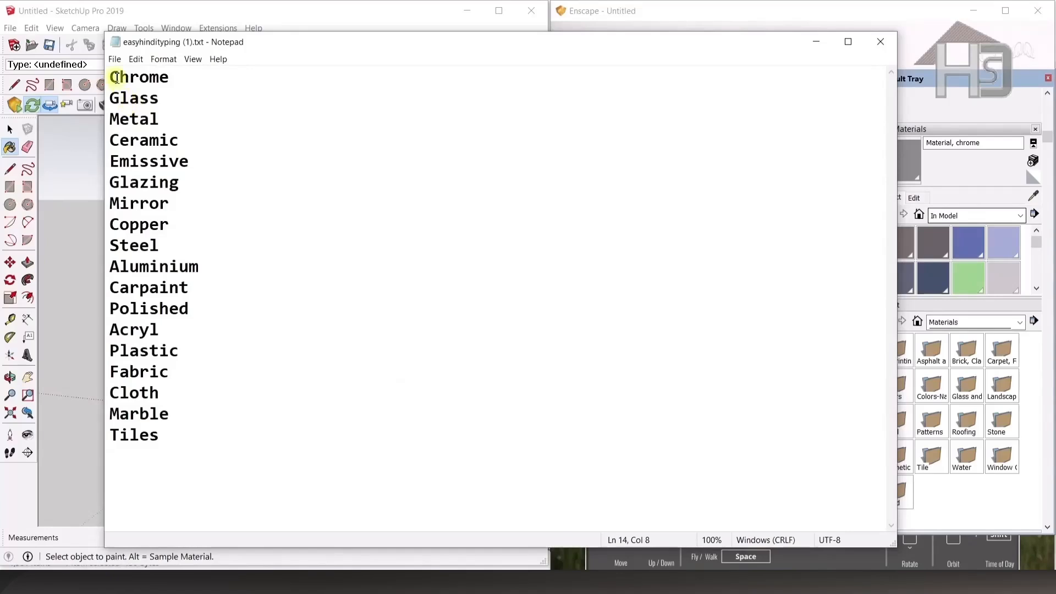
{"action": "left_click_drag", "start_coordinate": [117, 77], "coordinate": [245, 412]}
{"action": "left_click", "coordinate": [248, 324]}
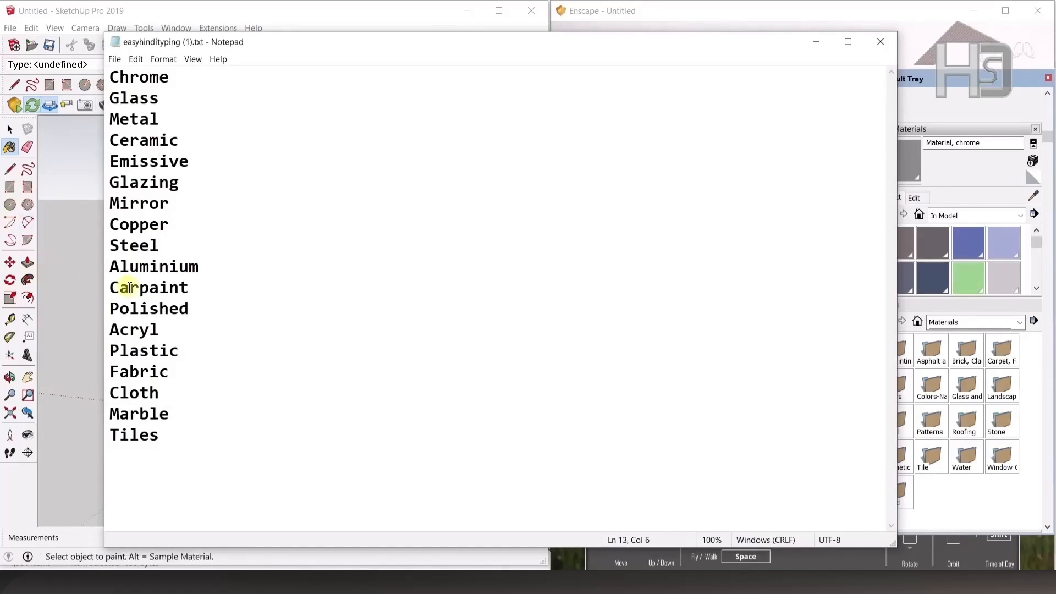
- Highlight the keywords Aluminium, Plastic and Fabric one after another and close the keyword file
{"action": "left_click_drag", "start_coordinate": [130, 268], "coordinate": [273, 271]}
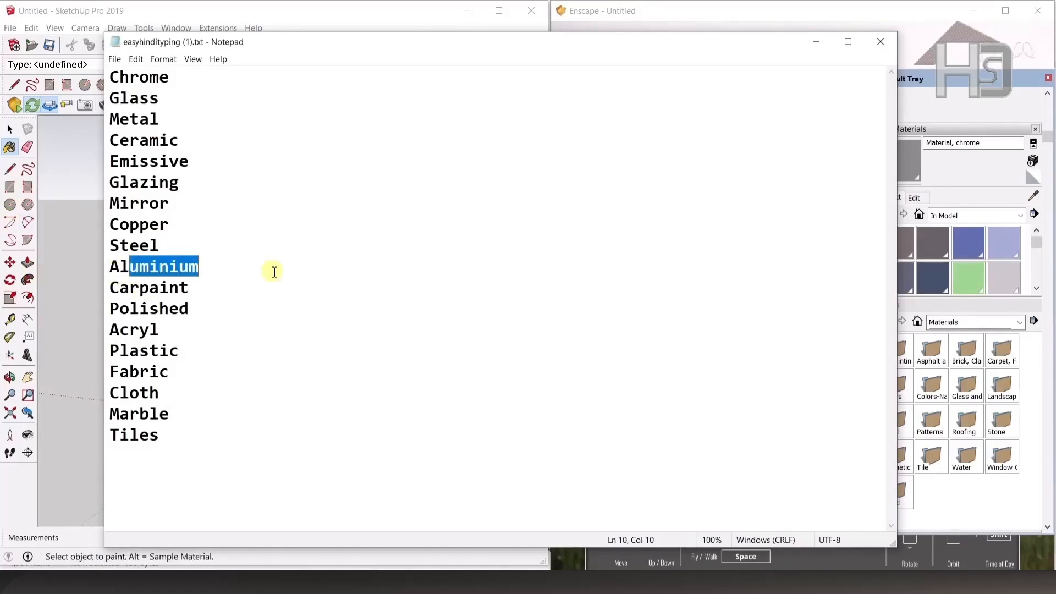
{"action": "double_click", "coordinate": [113, 352]}
{"action": "double_click", "coordinate": [113, 374]}
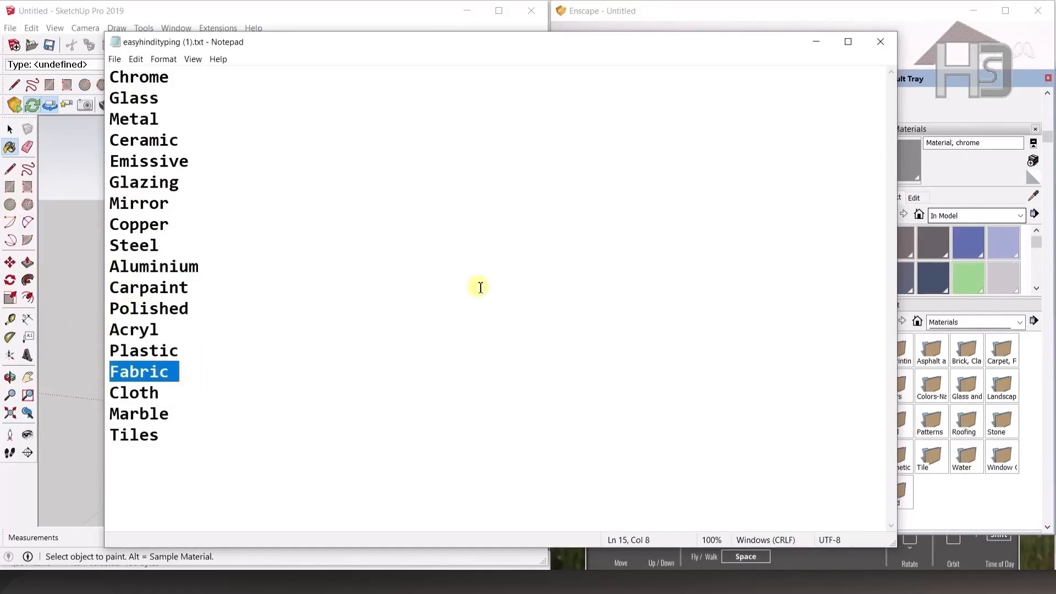
{"action": "left_click", "coordinate": [891, 43]}
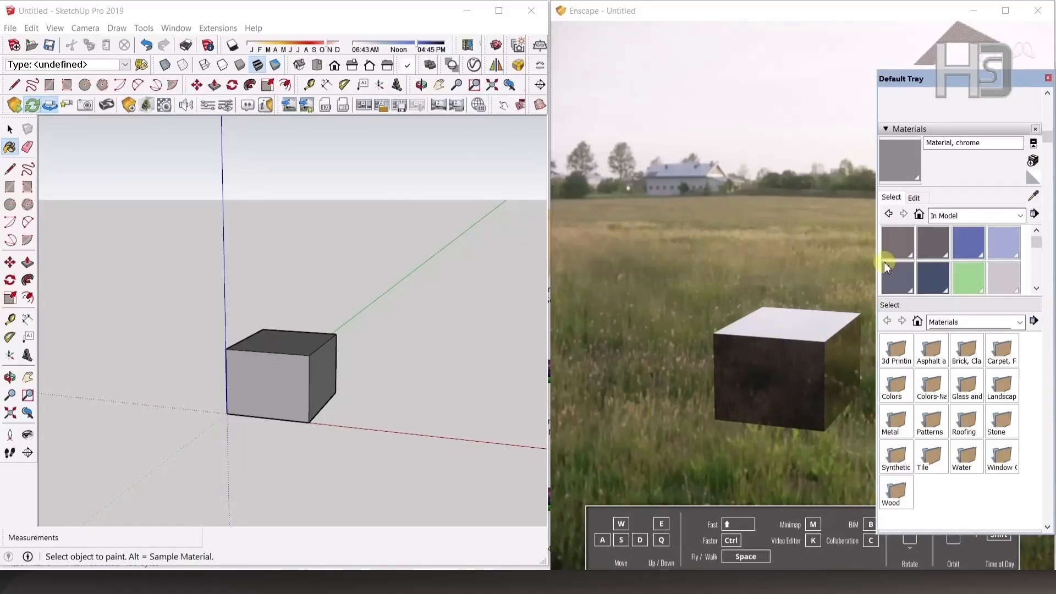
- Reset the active material to Default and place a copy of the grey box about 1350 mm along the red axis
{"action": "left_click", "coordinate": [9, 147]}
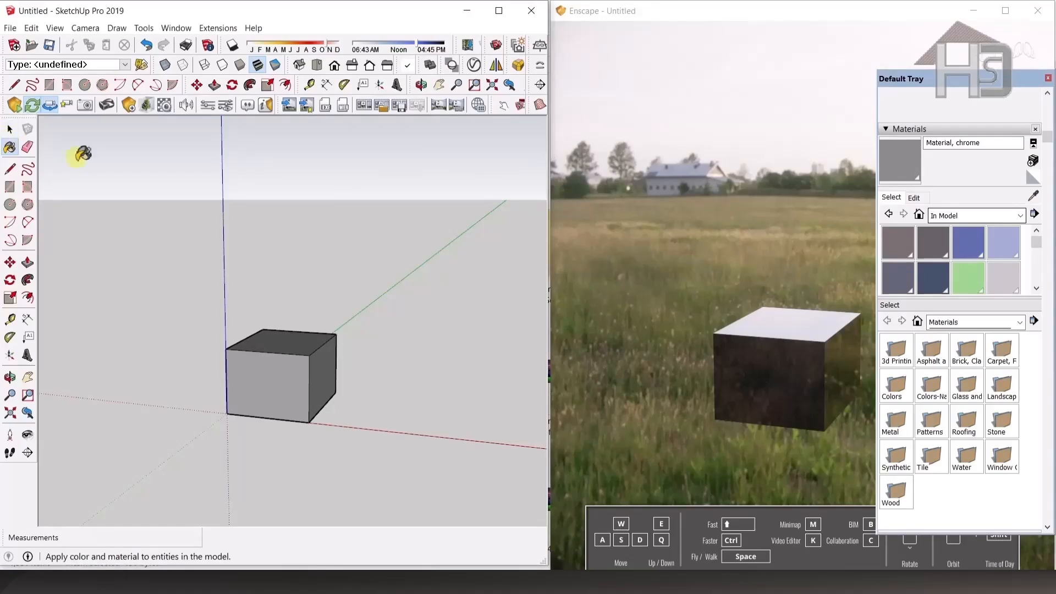
{"action": "left_click", "coordinate": [1033, 176]}
{"action": "key", "text": "space"}
{"action": "left_click", "coordinate": [274, 385]}
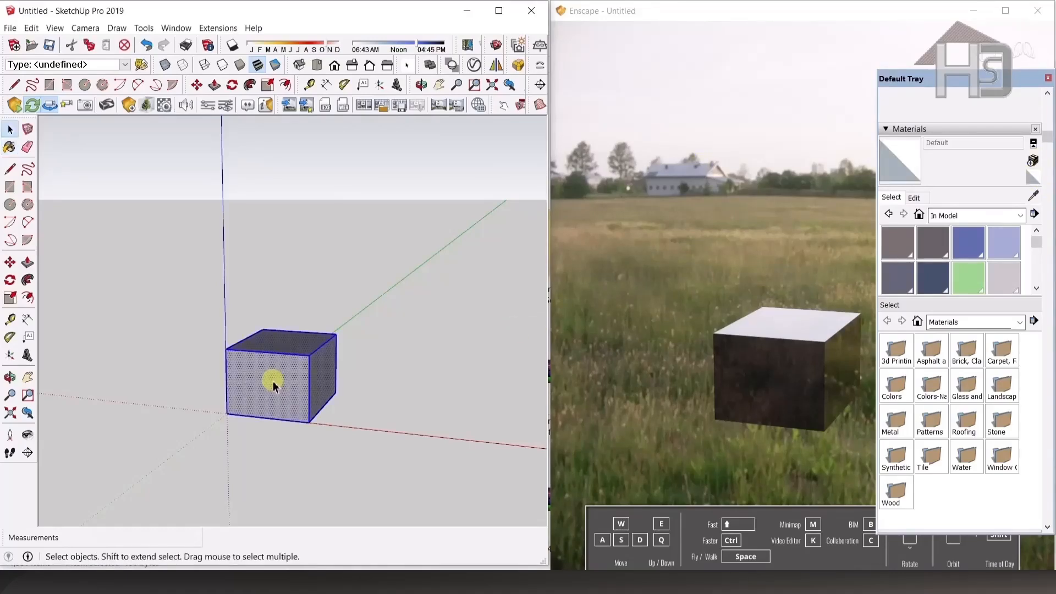
{"action": "key", "text": "m"}
{"action": "left_click", "coordinate": [235, 439]}
{"action": "key", "text": "ctrl"}
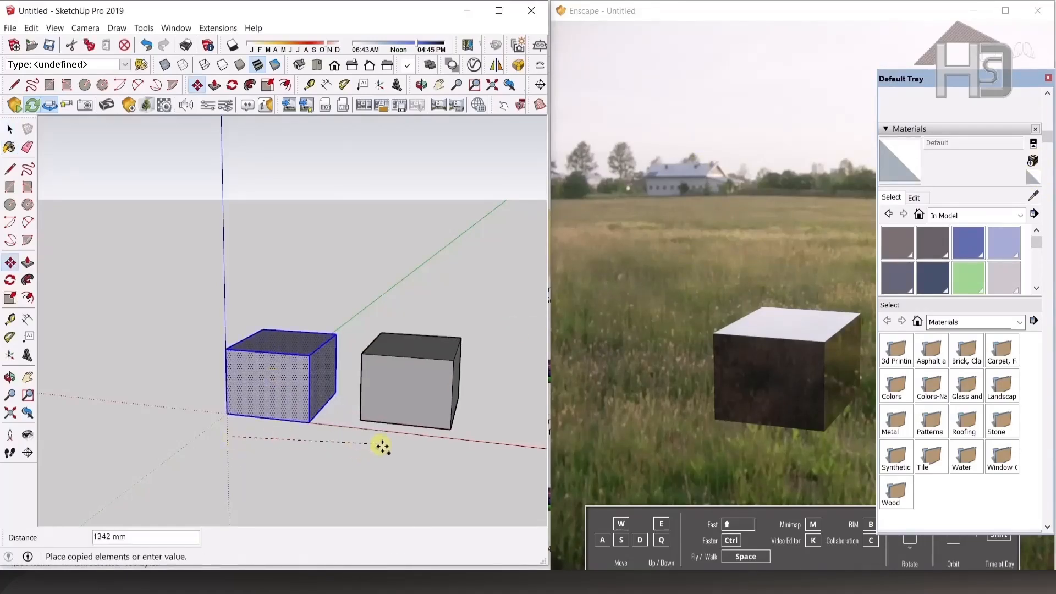
{"action": "left_click", "coordinate": [412, 457]}
{"action": "key", "text": "space"}
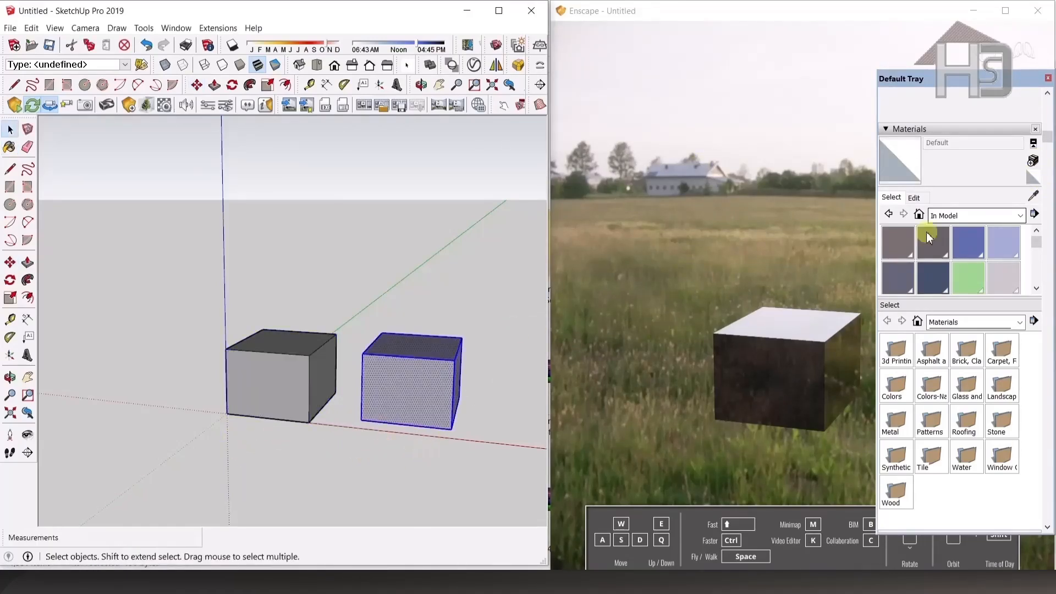
- Start a new material and load the white marble image from the Desktop folder Master bedroom skp2019 Vray next 4.0 as its texture
{"action": "left_click", "coordinate": [1034, 163]}
{"action": "left_click", "coordinate": [482, 250]}
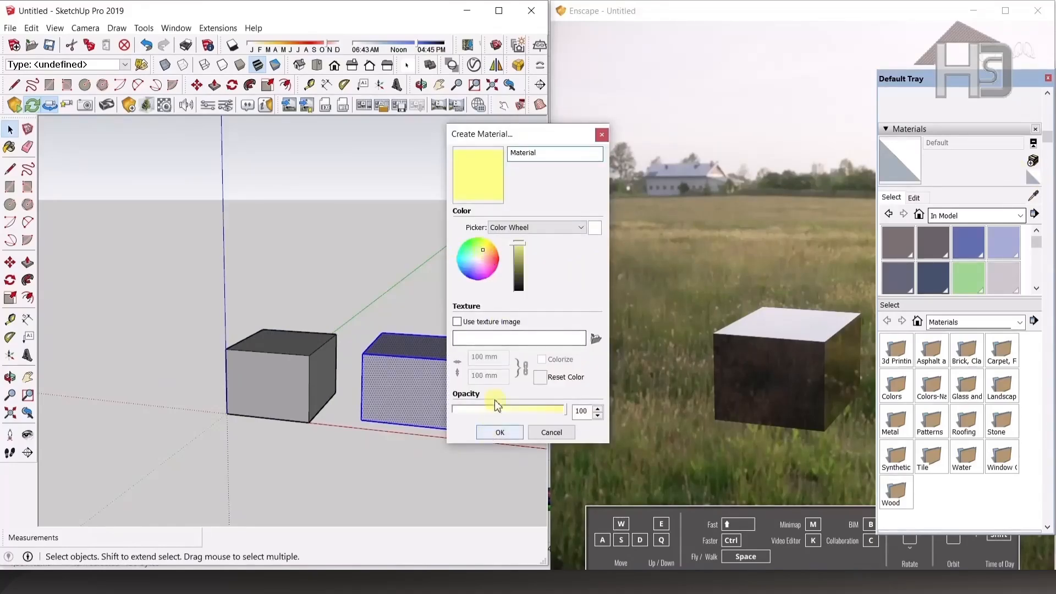
{"action": "left_click", "coordinate": [480, 325]}
{"action": "scroll", "coordinate": [405, 184], "scroll_direction": "up", "scroll_amount": 2}
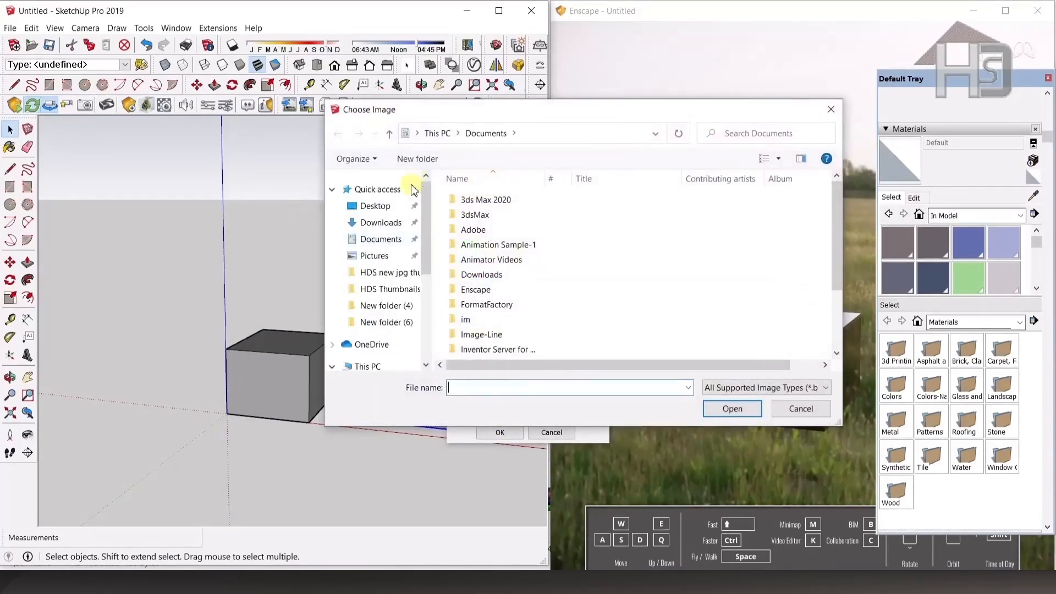
{"action": "left_click", "coordinate": [395, 206]}
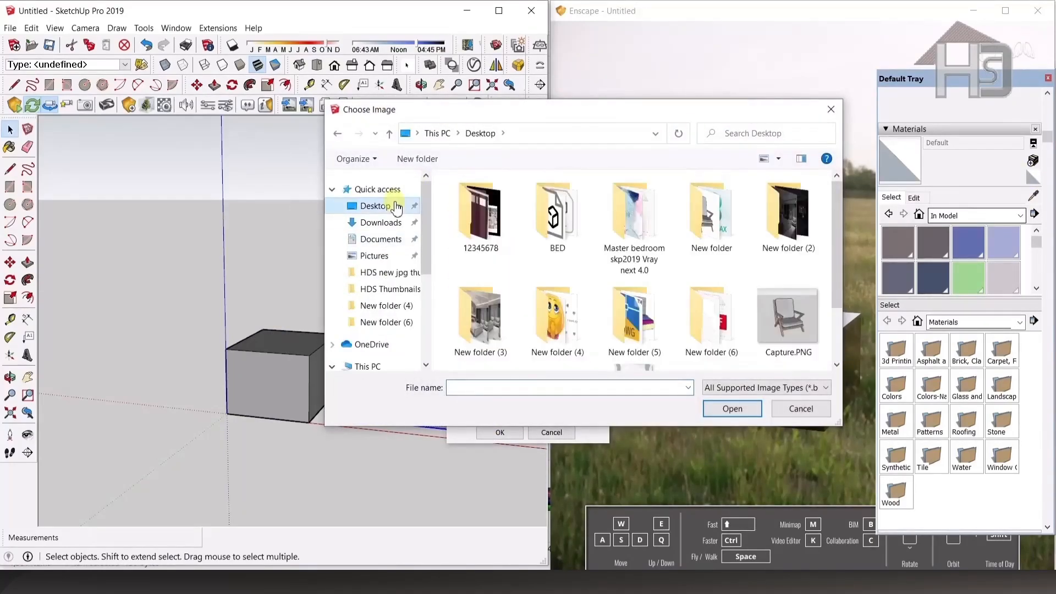
{"action": "double_click", "coordinate": [642, 225]}
{"action": "double_click", "coordinate": [486, 316]}
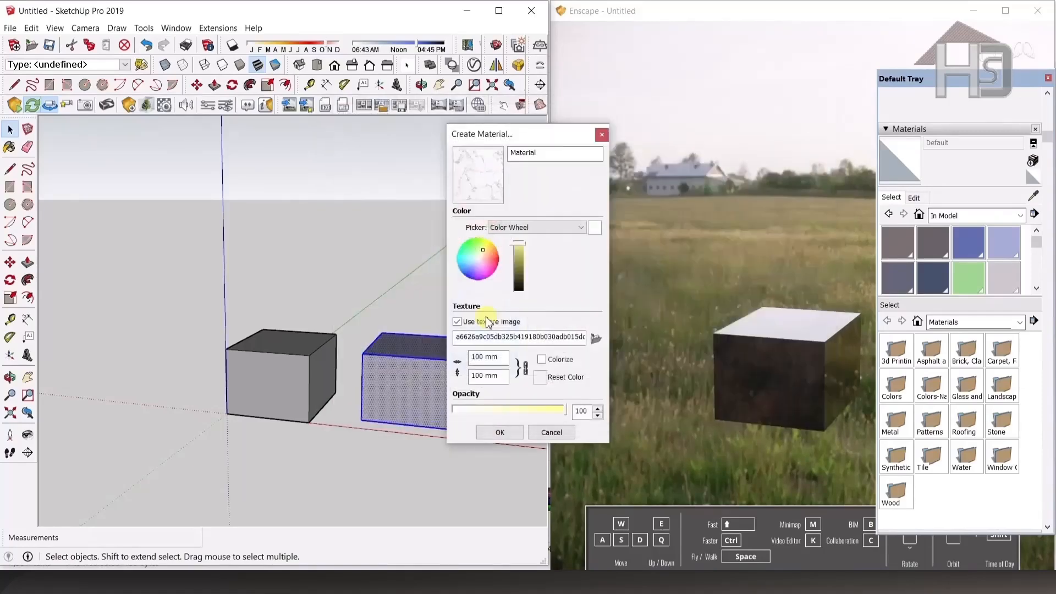
- Change the marble texture's width, create the material and paint the copied box with it
{"action": "left_click_drag", "start_coordinate": [499, 357], "coordinate": [470, 358]}
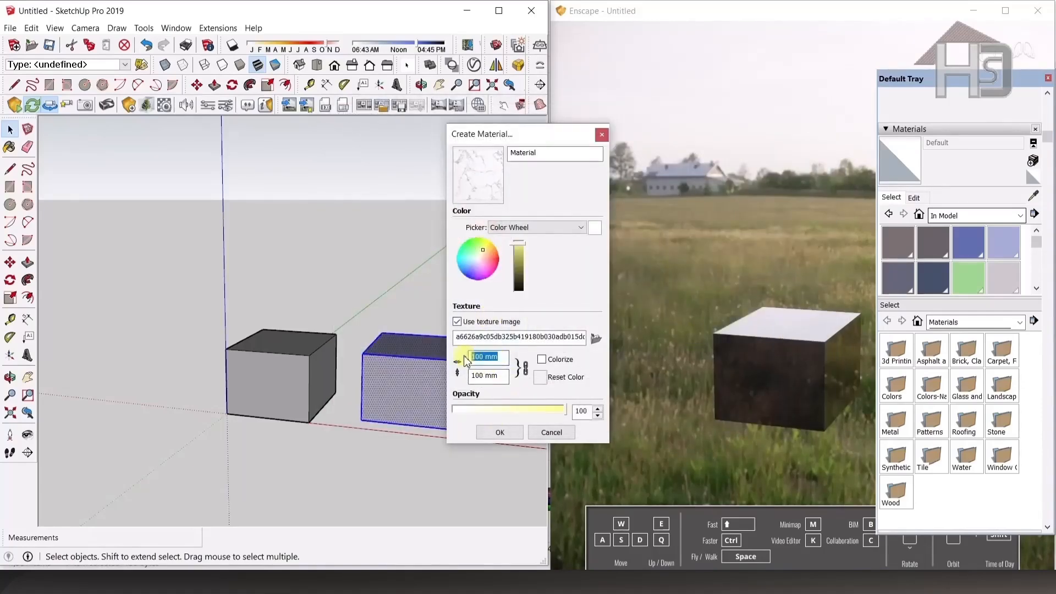
{"action": "left_click", "coordinate": [499, 432]}
{"action": "left_click", "coordinate": [397, 387]}
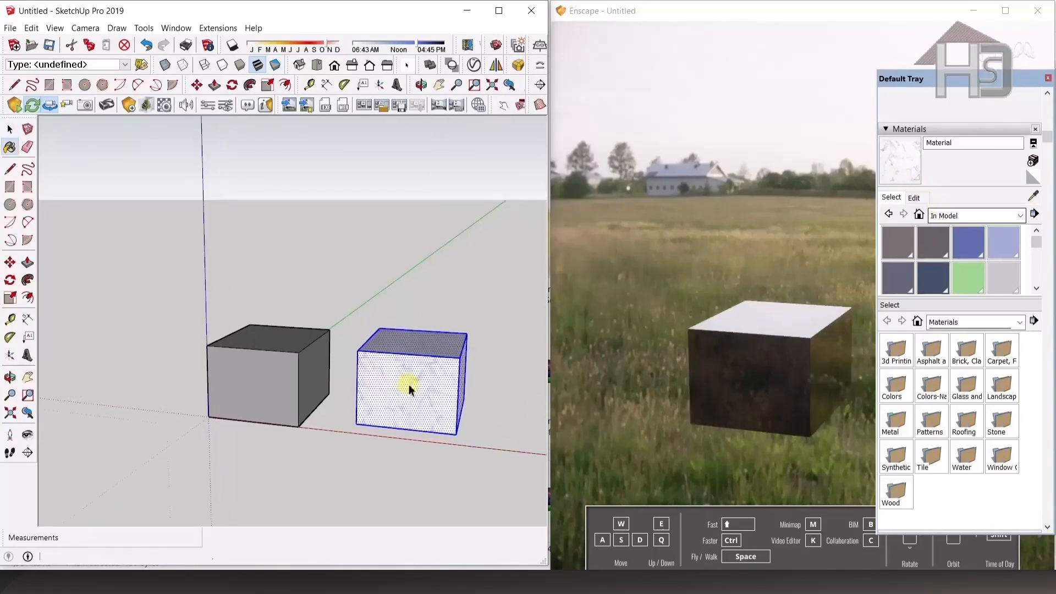
{"action": "key", "text": "space"}
{"action": "scroll", "coordinate": [407, 384], "scroll_direction": "up", "scroll_amount": 5}
{"action": "mouse_move", "coordinate": [403, 345]}
{"action": "middle_mouse_down"}
{"action": "mouse_move", "coordinate": [285, 376]}
{"action": "mouse_move", "coordinate": [297, 467]}
{"action": "mouse_move", "coordinate": [302, 410]}
{"action": "middle_mouse_up"}
{"action": "scroll", "coordinate": [305, 407], "scroll_direction": "up", "scroll_amount": 6}
{"action": "left_click", "coordinate": [411, 166]}
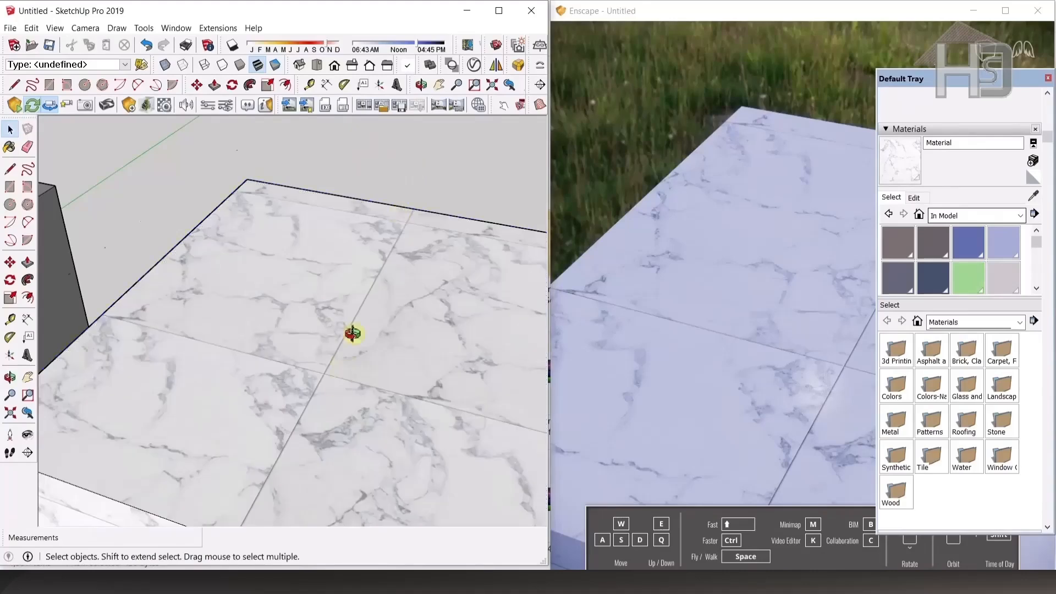
- Open the Enscape material settings for the marble material and keep its type at Default
{"action": "middle_click_drag", "start_coordinate": [351, 333], "coordinate": [348, 307]}
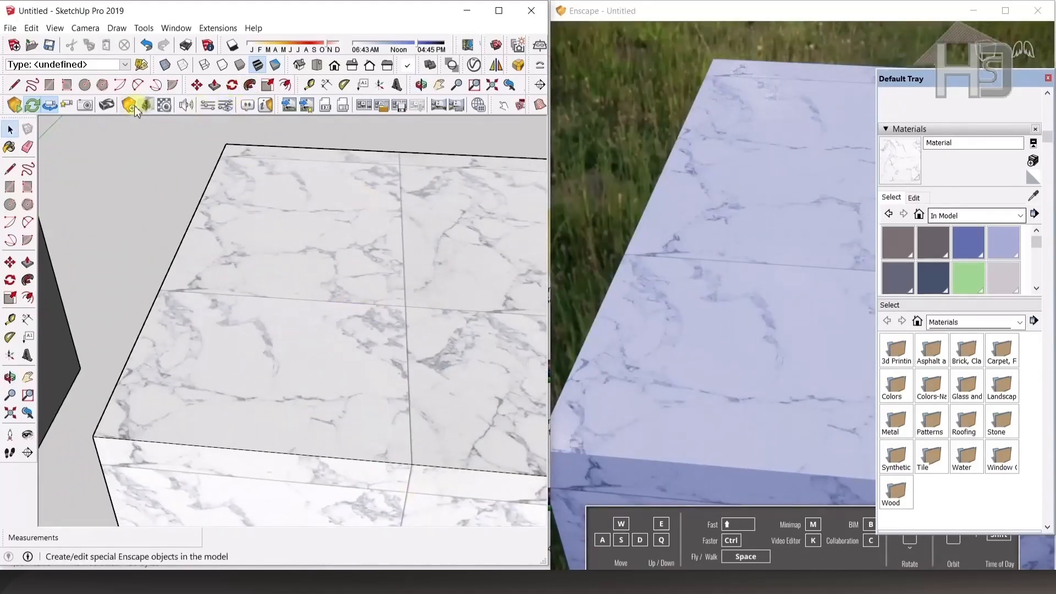
{"action": "left_click", "coordinate": [164, 106]}
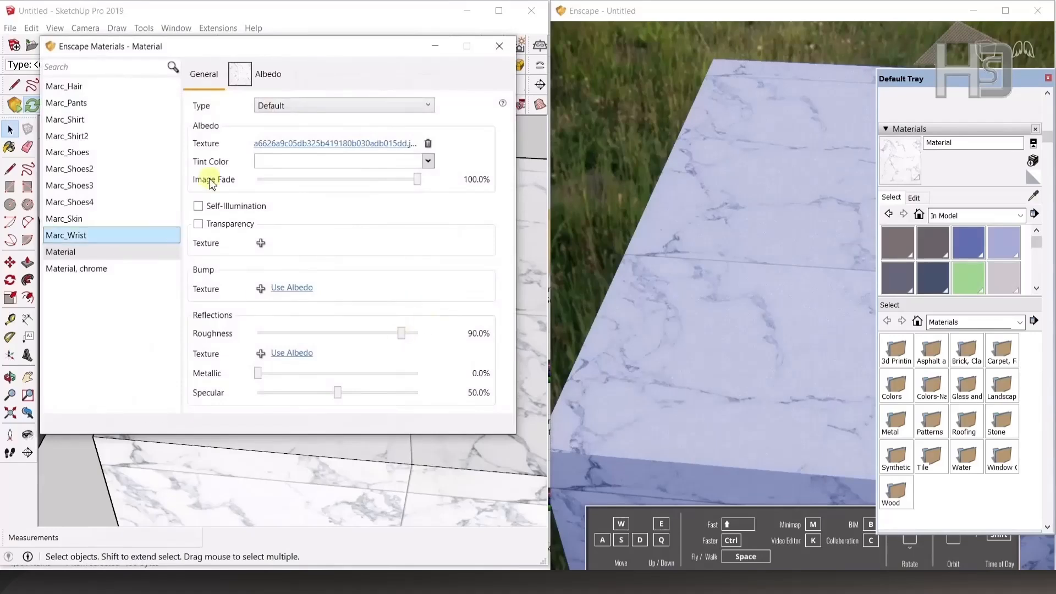
{"action": "left_click", "coordinate": [302, 104]}
{"action": "left_click", "coordinate": [303, 120]}
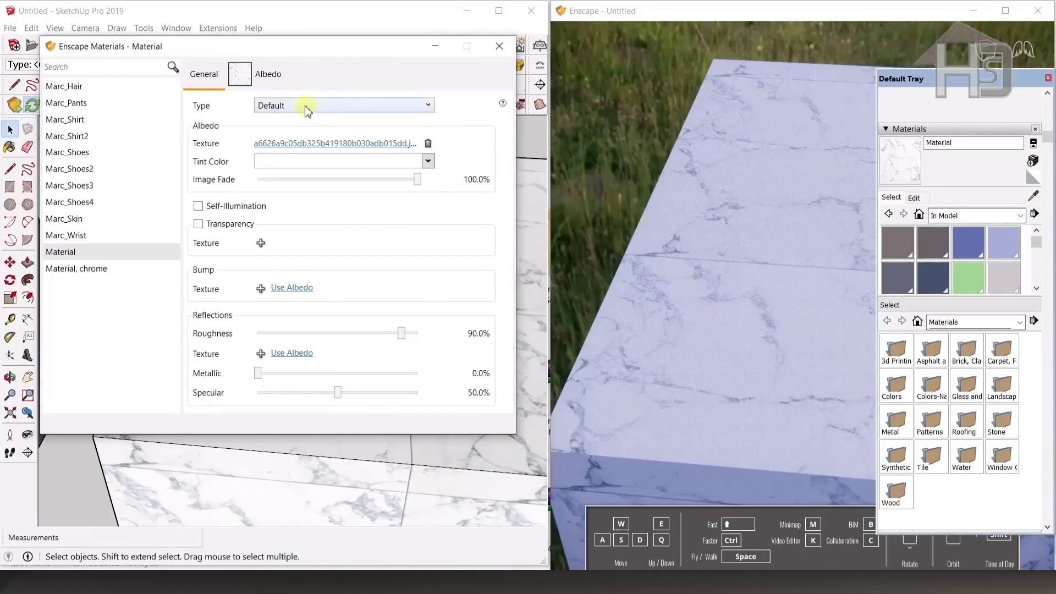
- Set the marble material's type to Grass and inspect the effect on the box in the Enscape render
{"action": "left_click", "coordinate": [322, 106]}
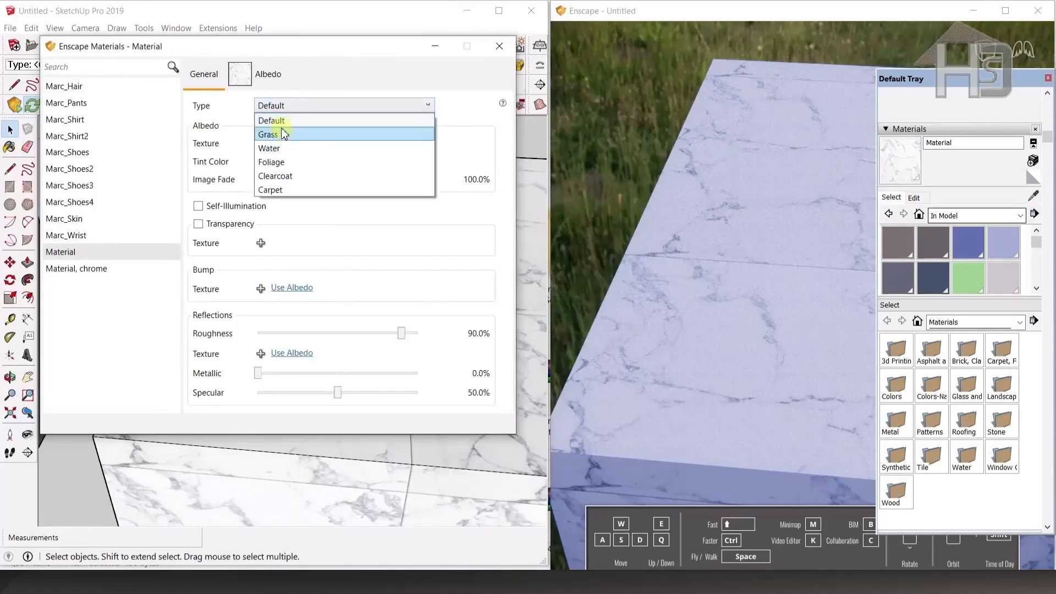
{"action": "left_click", "coordinate": [269, 135]}
{"action": "scroll", "coordinate": [719, 208], "scroll_direction": "down", "scroll_amount": 5}
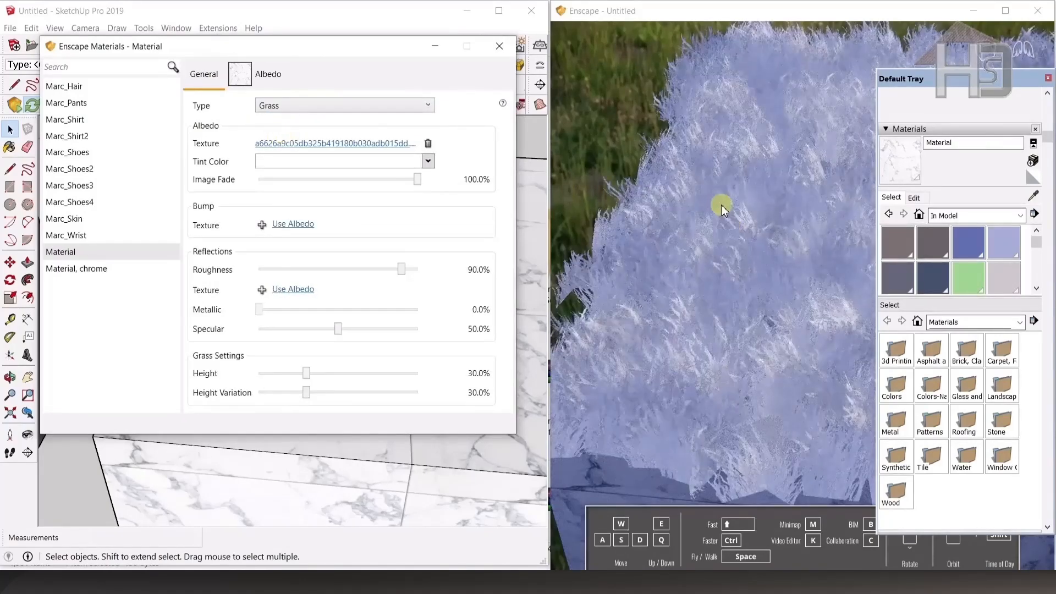
{"action": "scroll", "coordinate": [790, 344], "scroll_direction": "up", "scroll_amount": 2}
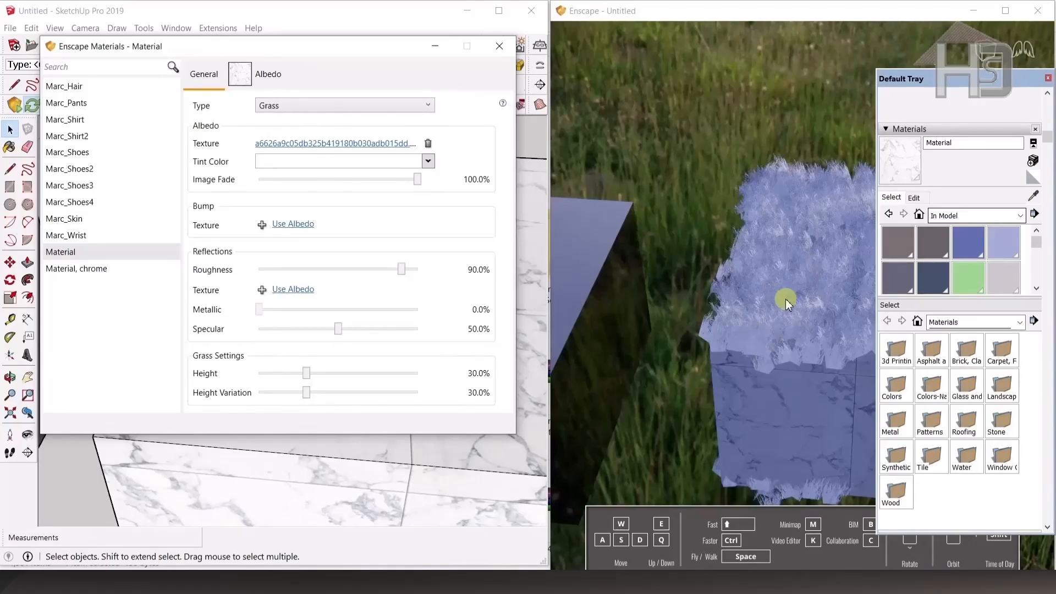
{"action": "scroll", "coordinate": [660, 305], "scroll_direction": "down", "scroll_amount": 2}
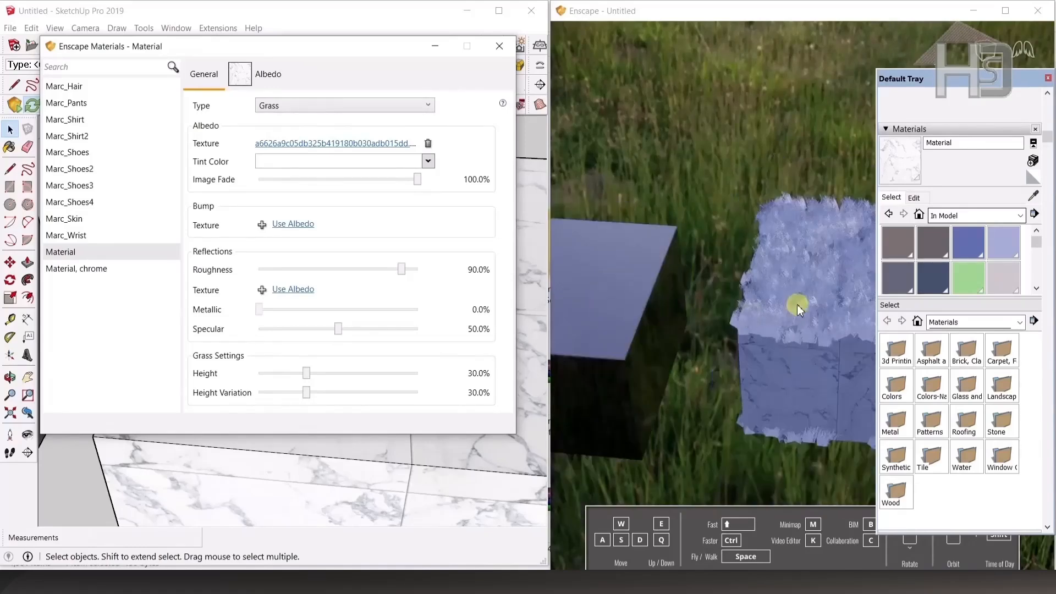
{"action": "mouse_move", "coordinate": [413, 181]}
{"action": "left_mouse_down"}
{"action": "mouse_move", "coordinate": [344, 183]}
{"action": "mouse_move", "coordinate": [420, 172]}
{"action": "mouse_move", "coordinate": [337, 182]}
{"action": "mouse_move", "coordinate": [421, 182]}
{"action": "left_mouse_up"}
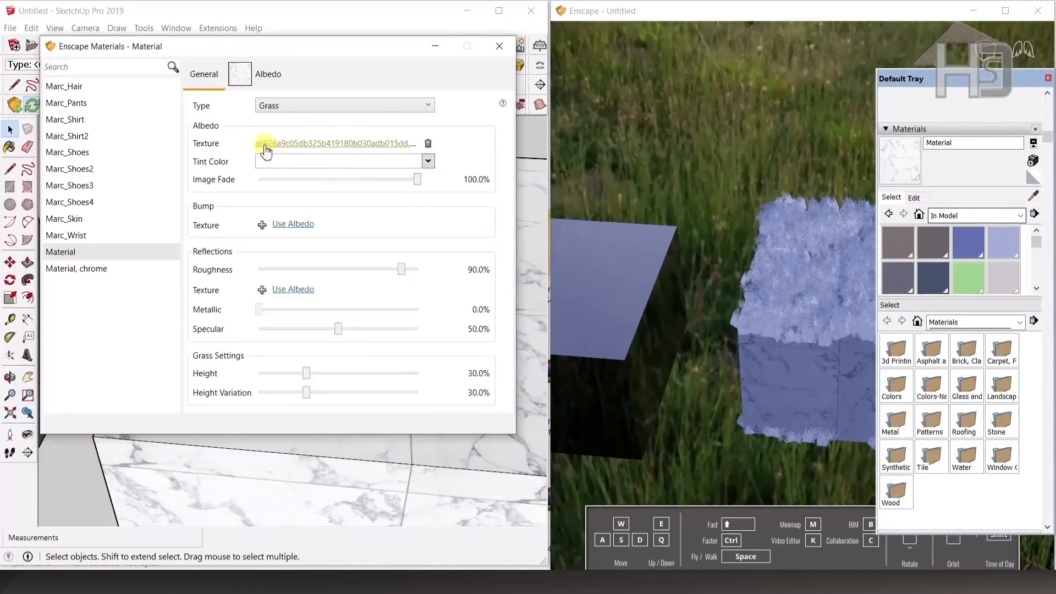
- Switch the marble material's type to Water, Foliage and Clearcoat one after another
{"action": "left_click", "coordinate": [268, 107]}
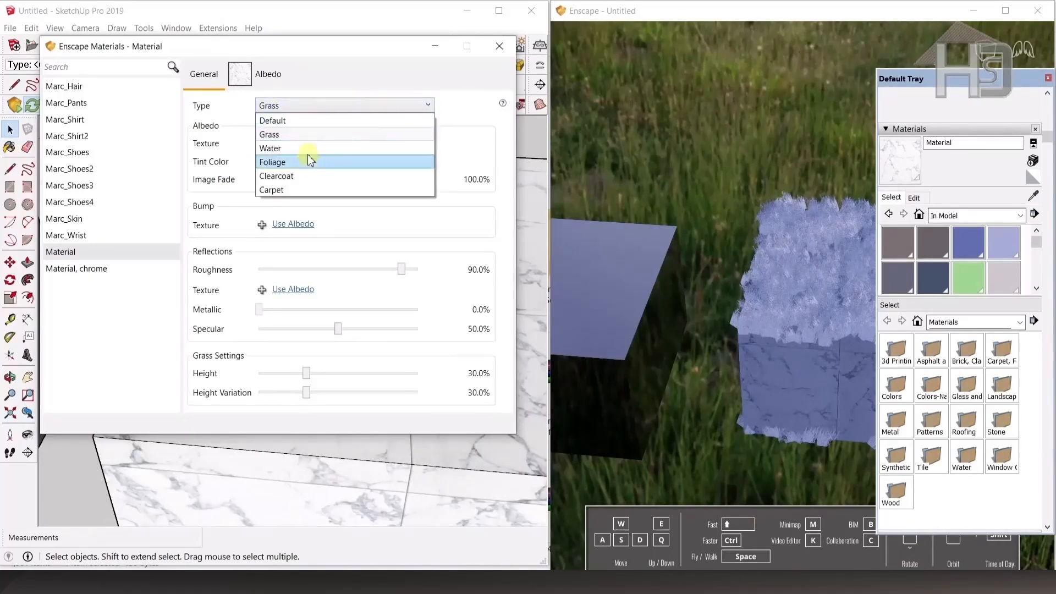
{"action": "left_click", "coordinate": [291, 148]}
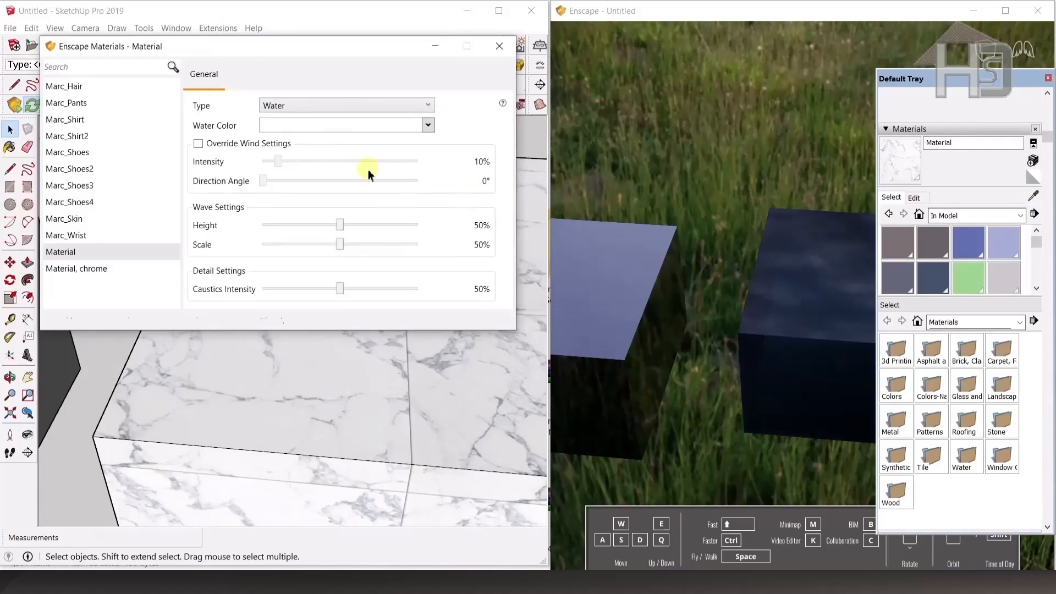
{"action": "left_click", "coordinate": [317, 108]}
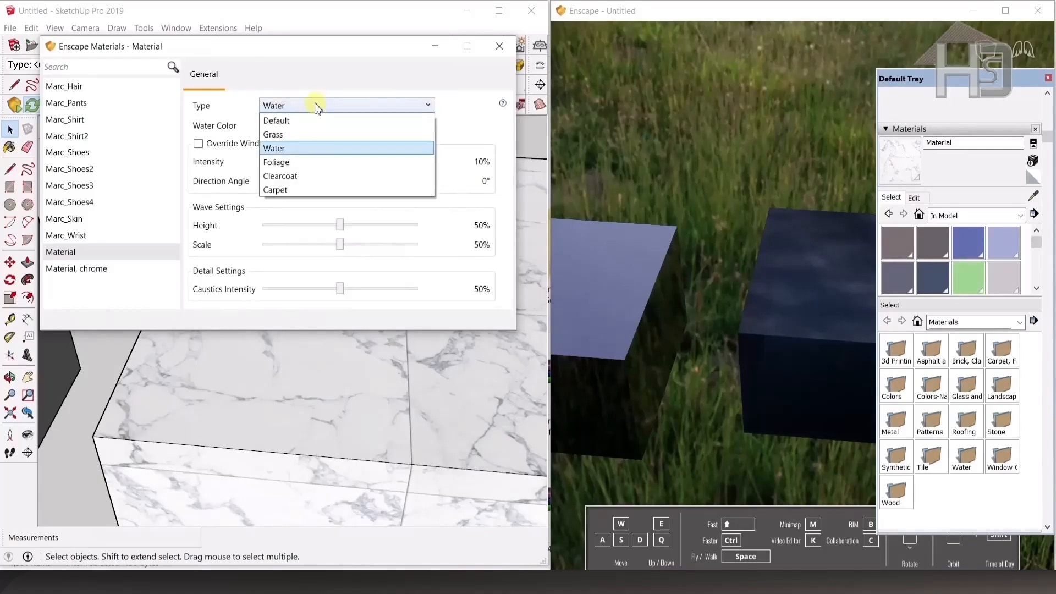
{"action": "left_click", "coordinate": [285, 163]}
{"action": "left_click", "coordinate": [401, 106]}
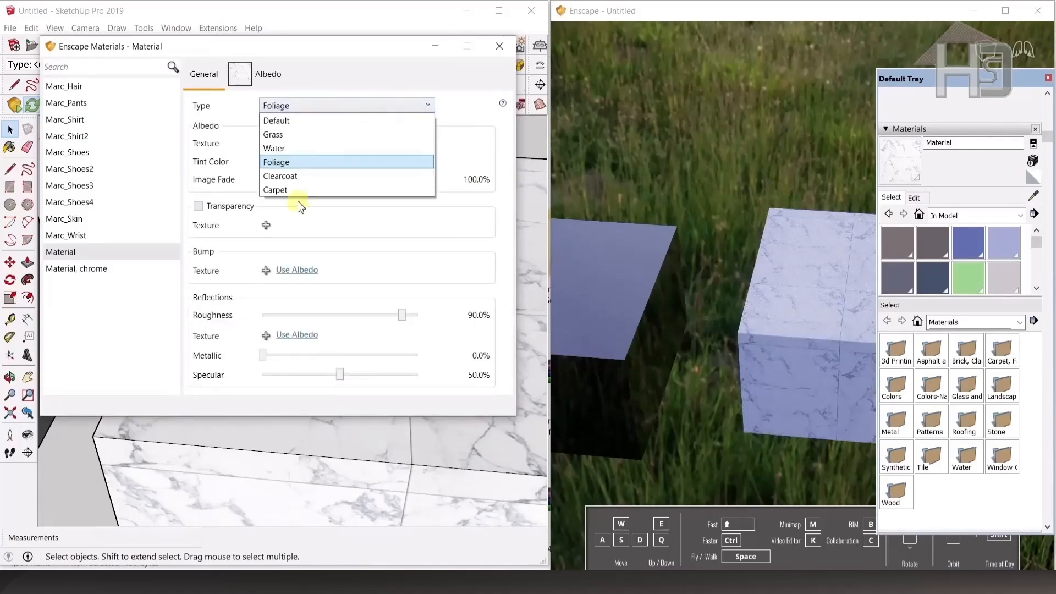
{"action": "left_click", "coordinate": [290, 175]}
- Try the Carpet type on the marble material, inspect it up close in the render and restore the Default type
{"action": "left_click", "coordinate": [365, 105]}
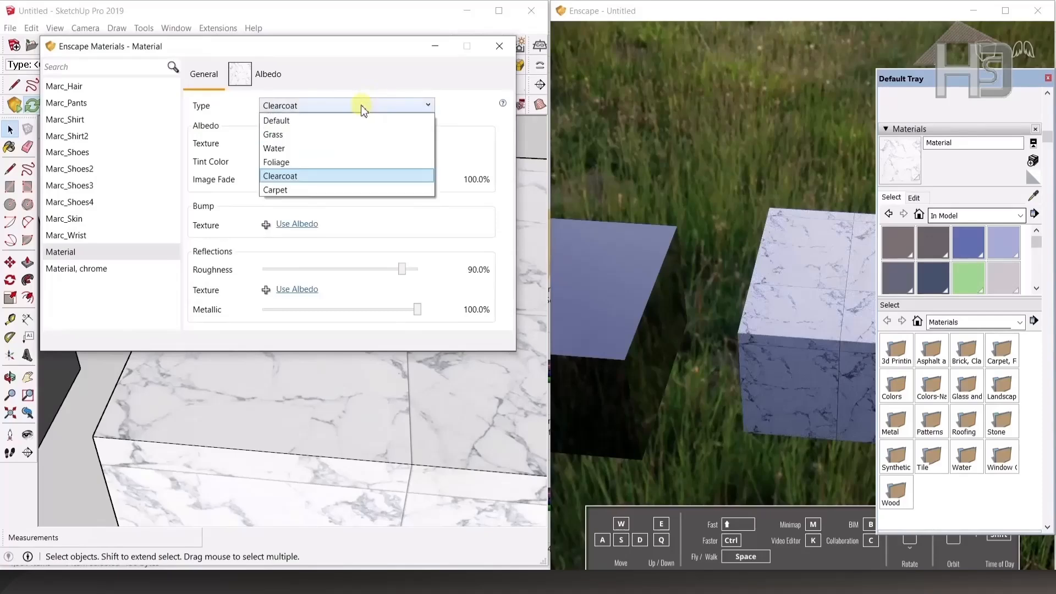
{"action": "left_click", "coordinate": [305, 192]}
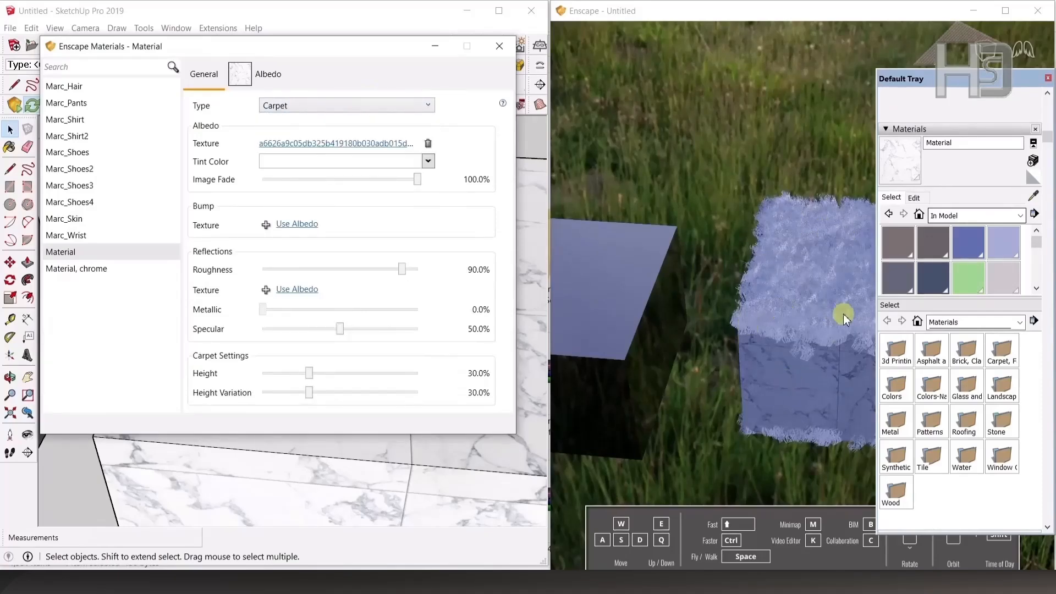
{"action": "scroll", "coordinate": [821, 333], "scroll_direction": "up", "scroll_amount": 5}
{"action": "scroll", "coordinate": [721, 321], "scroll_direction": "down", "scroll_amount": 3}
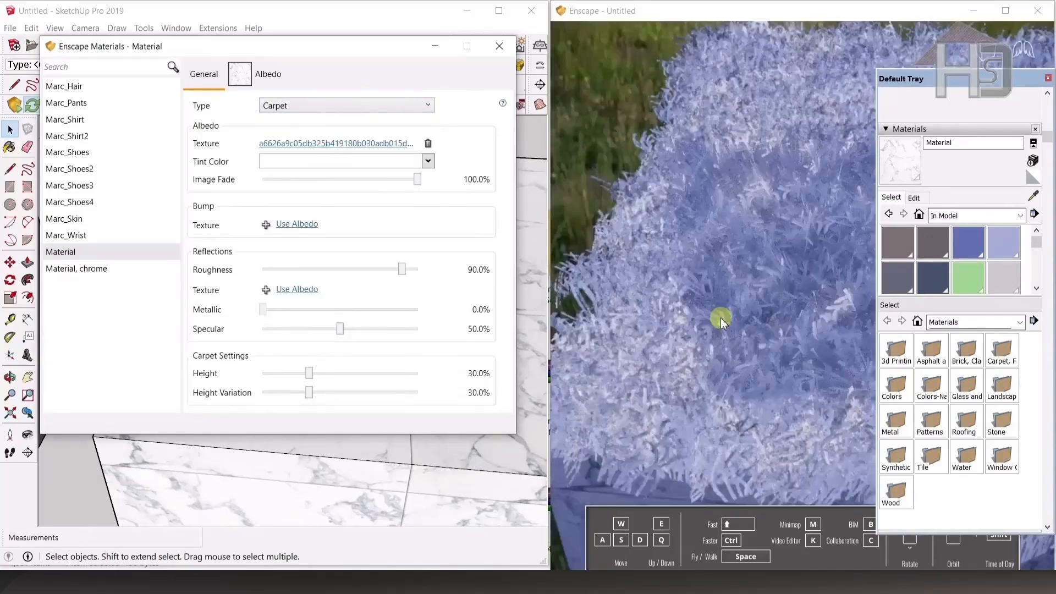
{"action": "scroll", "coordinate": [756, 303], "scroll_direction": "up", "scroll_amount": 1}
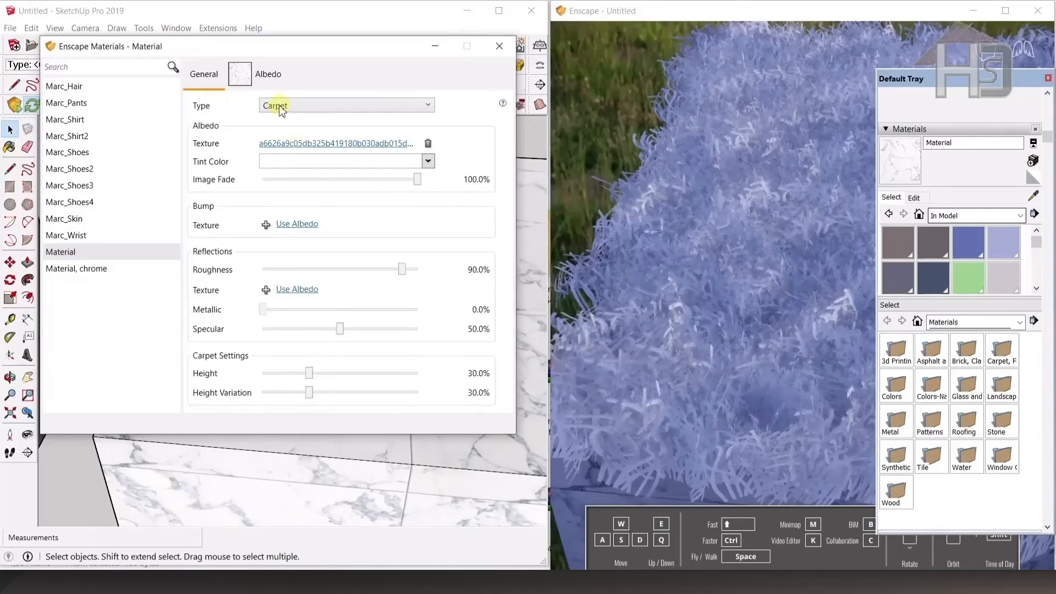
{"action": "left_click", "coordinate": [313, 105]}
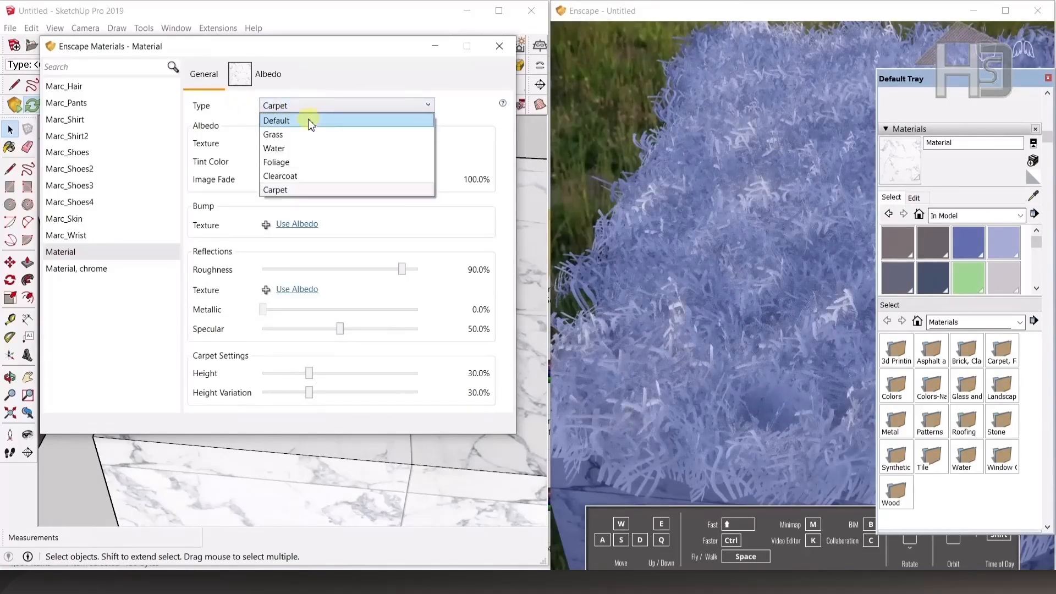
{"action": "left_click", "coordinate": [304, 122]}
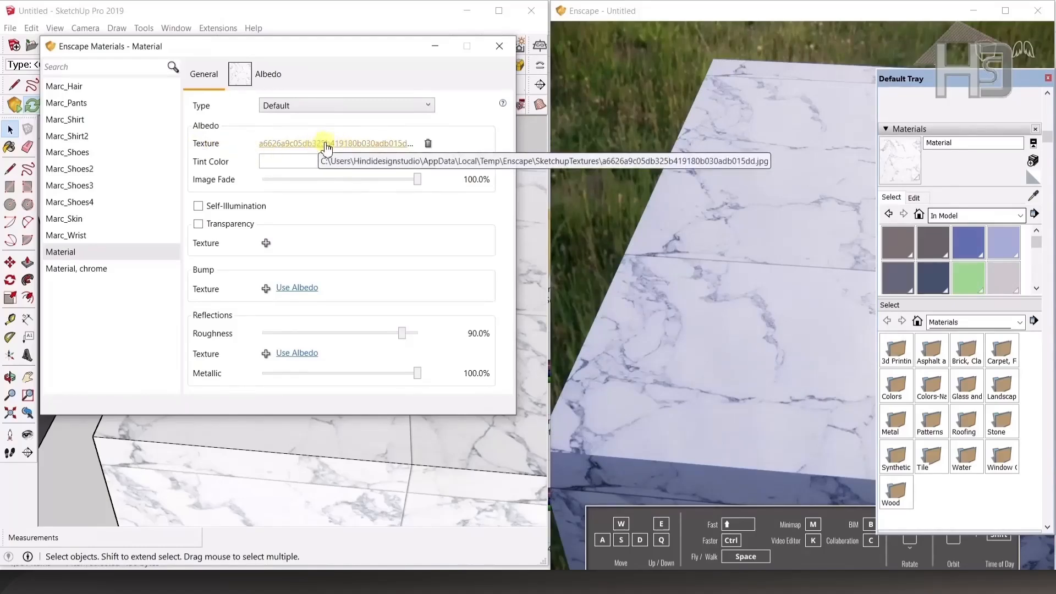
- Remove the marble material's albedo texture, load the same white marble image again and check its texture settings in SketchUp
{"action": "left_click", "coordinate": [428, 144]}
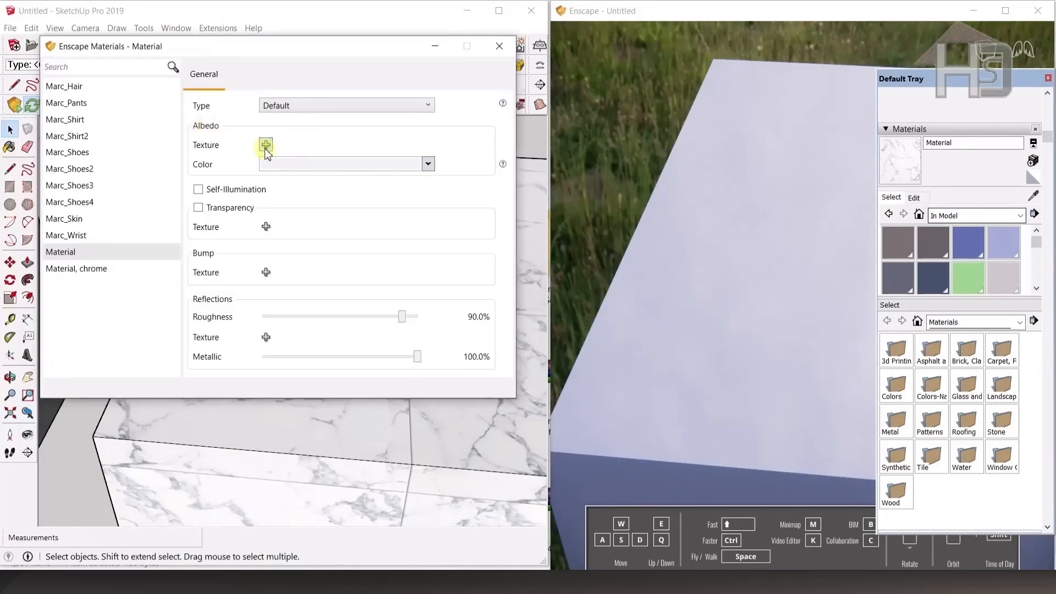
{"action": "left_click", "coordinate": [265, 145]}
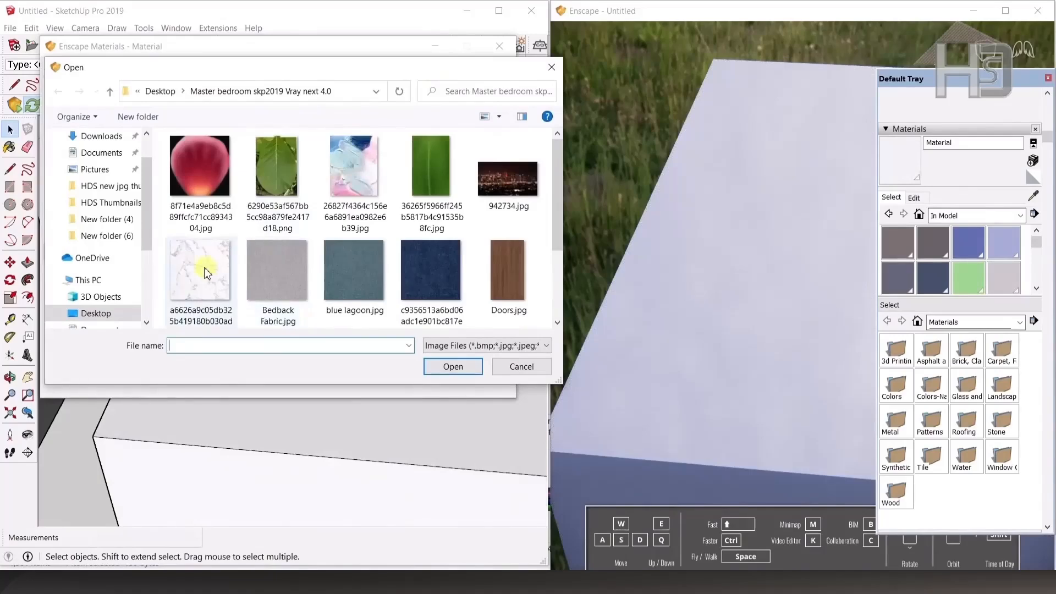
{"action": "double_click", "coordinate": [205, 272]}
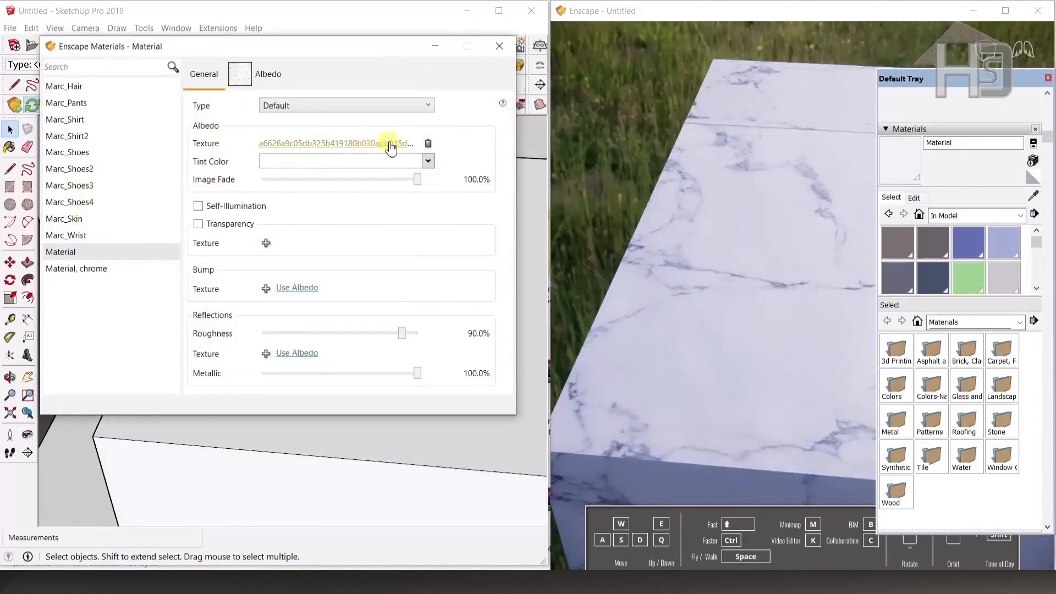
{"action": "left_click", "coordinate": [915, 197]}
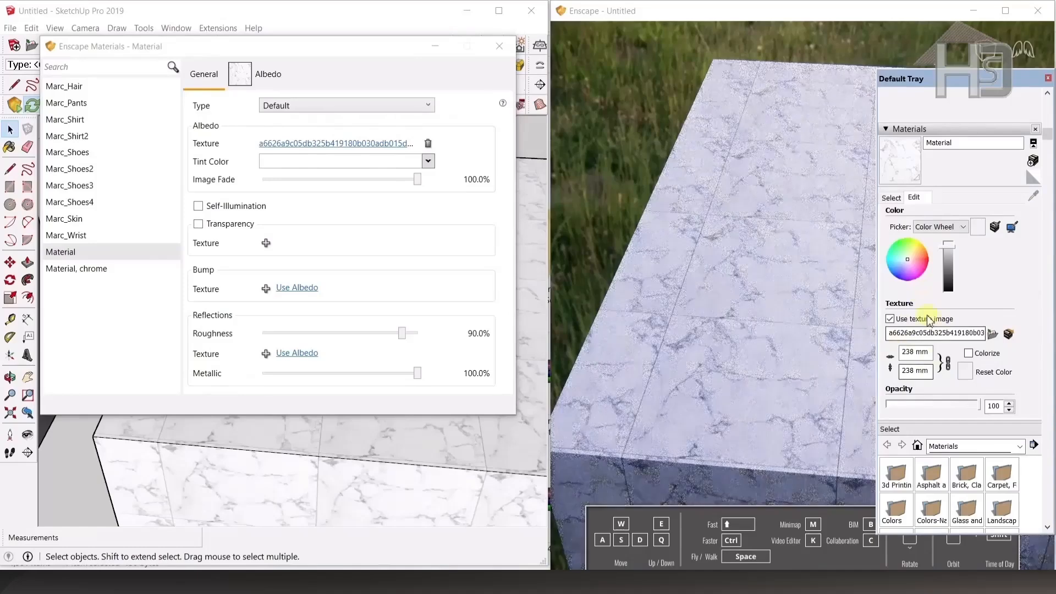
{"action": "left_click", "coordinate": [892, 197]}
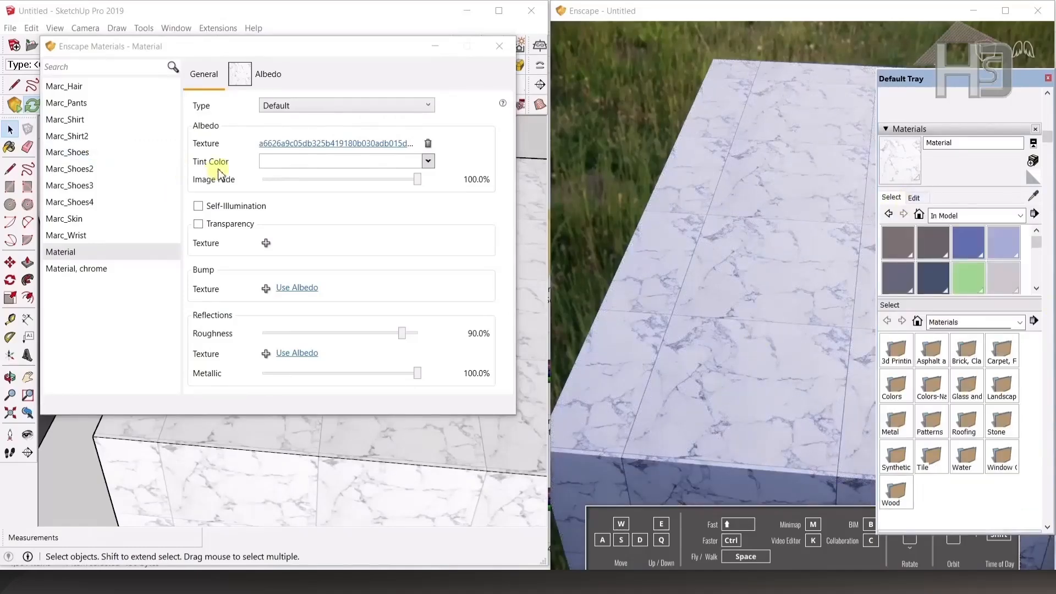
- Try a red tint and a 30.3% image fade on the marble texture, restoring a near-white tint and 100% fade
{"action": "left_click", "coordinate": [285, 162]}
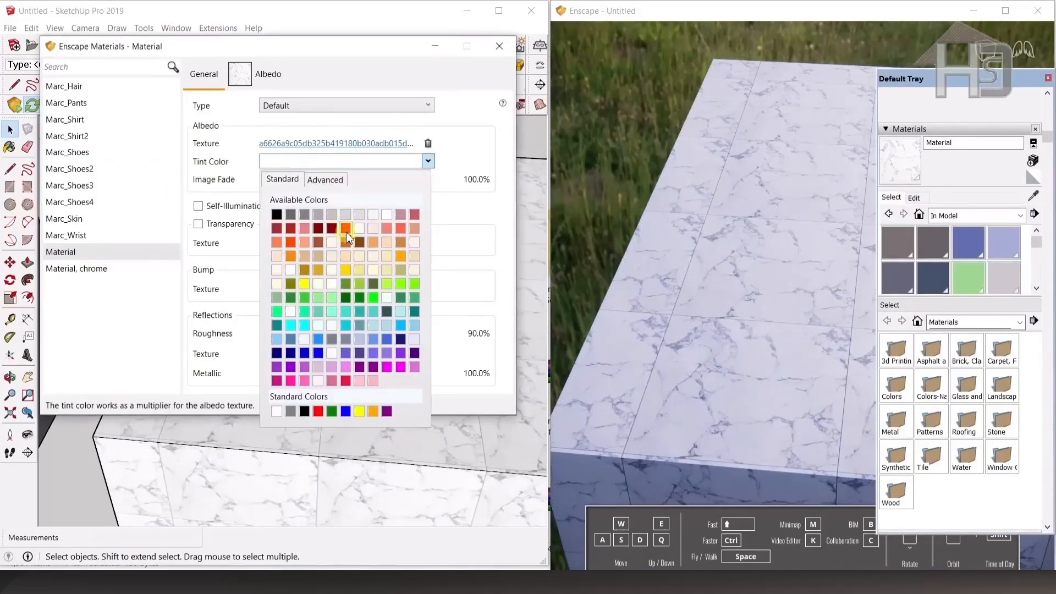
{"action": "left_click", "coordinate": [346, 230]}
{"action": "left_click", "coordinate": [371, 162]}
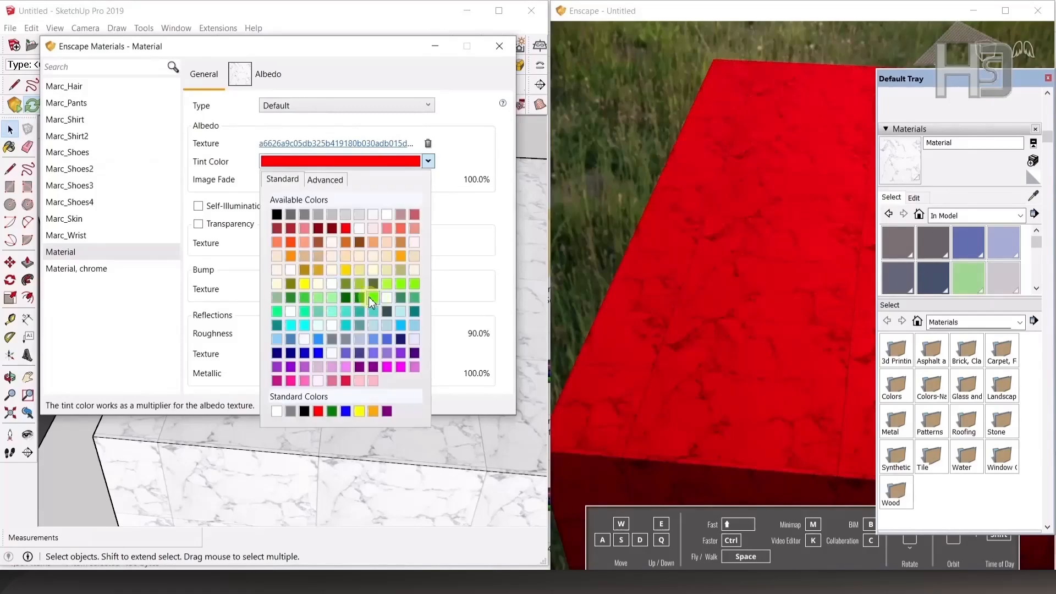
{"action": "left_click", "coordinate": [360, 214]}
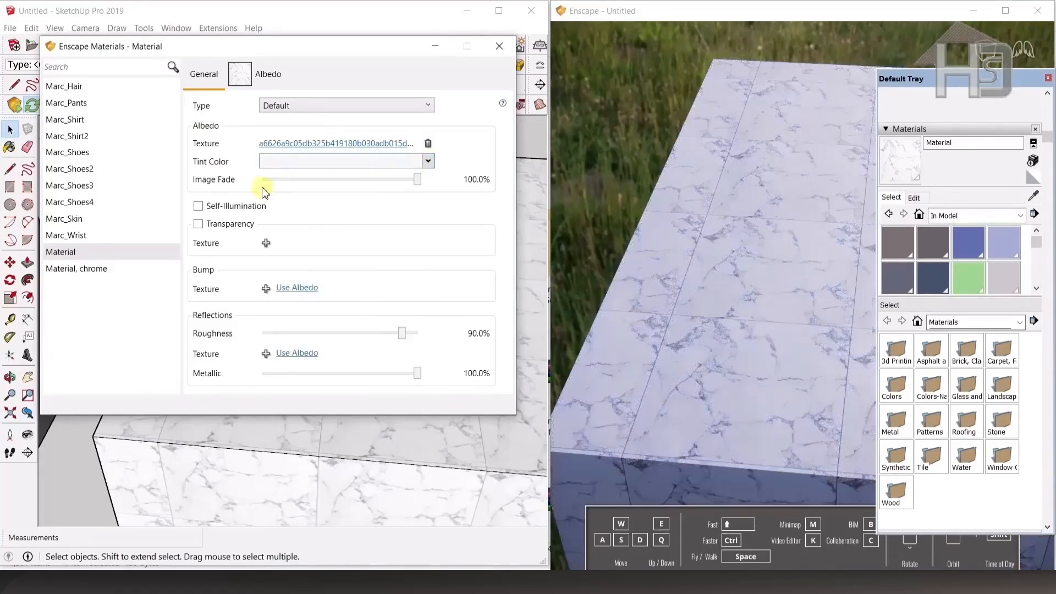
{"action": "left_click_drag", "start_coordinate": [417, 181], "coordinate": [320, 181]}
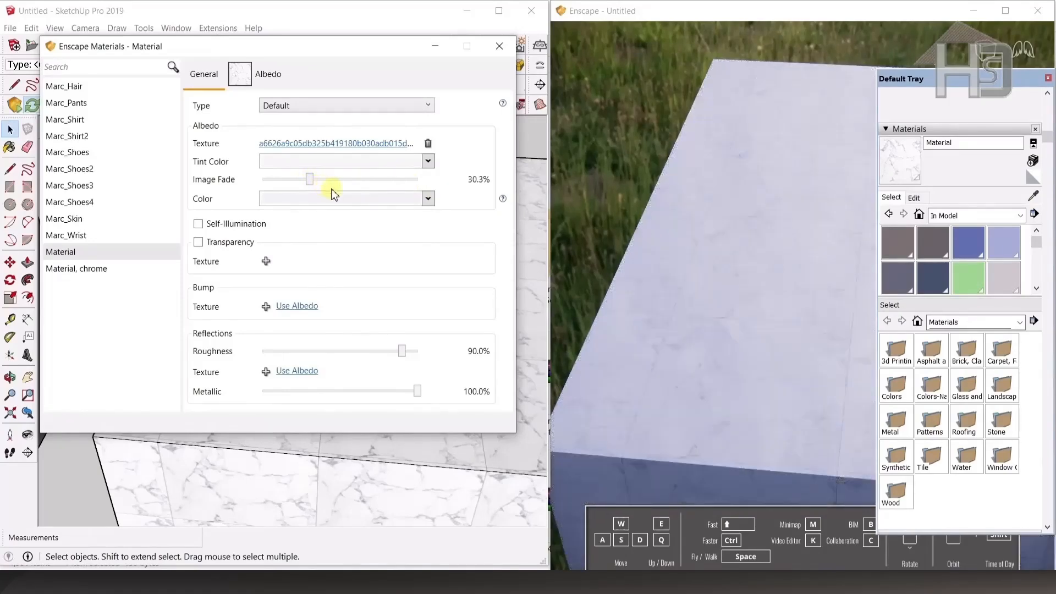
{"action": "left_click_drag", "start_coordinate": [324, 183], "coordinate": [451, 188]}
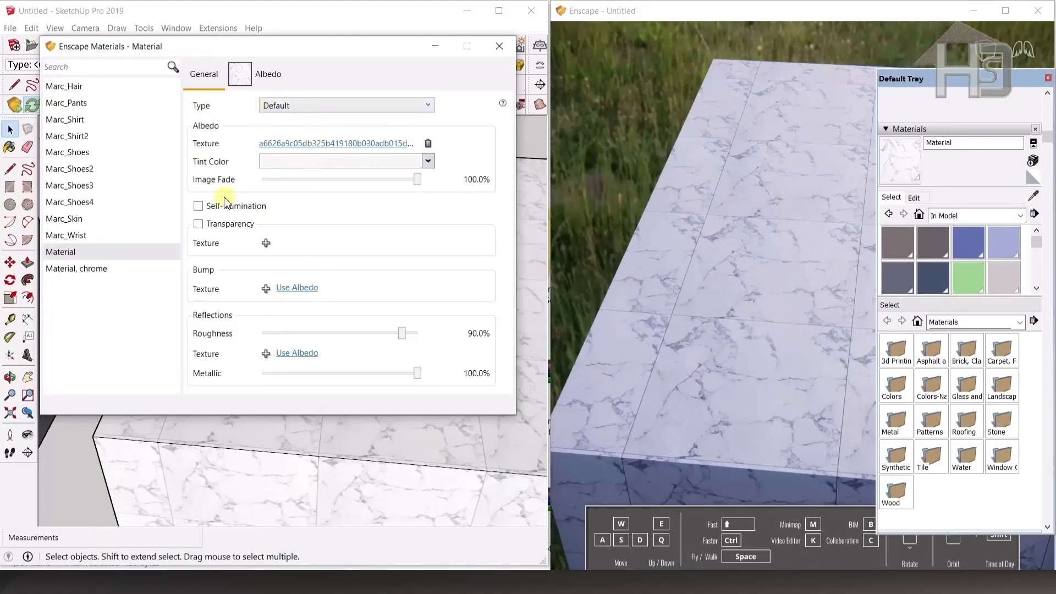
- Try self-illumination on the marble material, compare both boxes in the render and switch it off again
{"action": "left_click", "coordinate": [198, 206]}
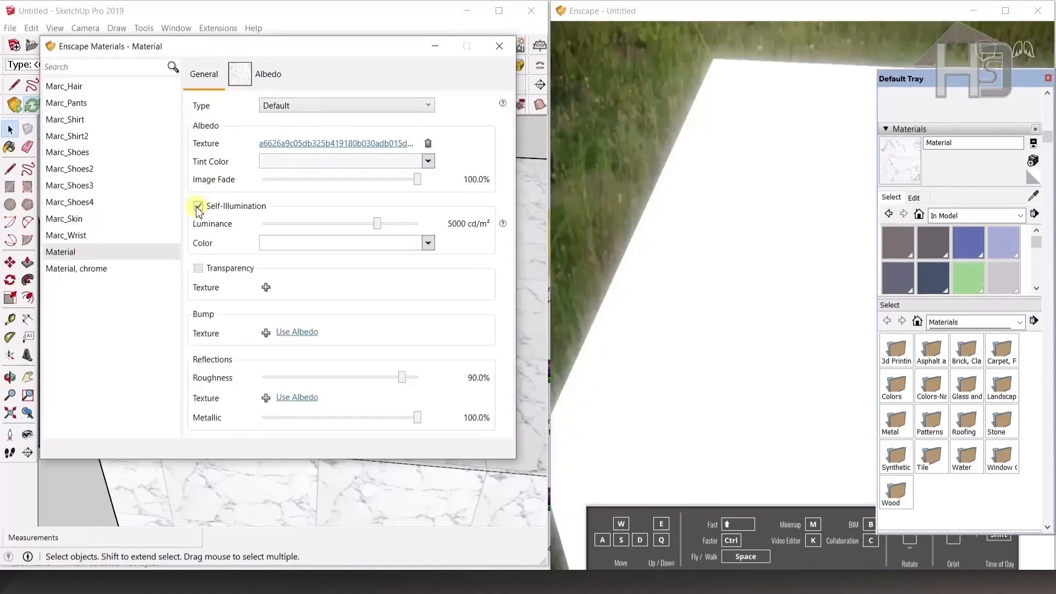
{"action": "scroll", "coordinate": [678, 217], "scroll_direction": "down", "scroll_amount": 5}
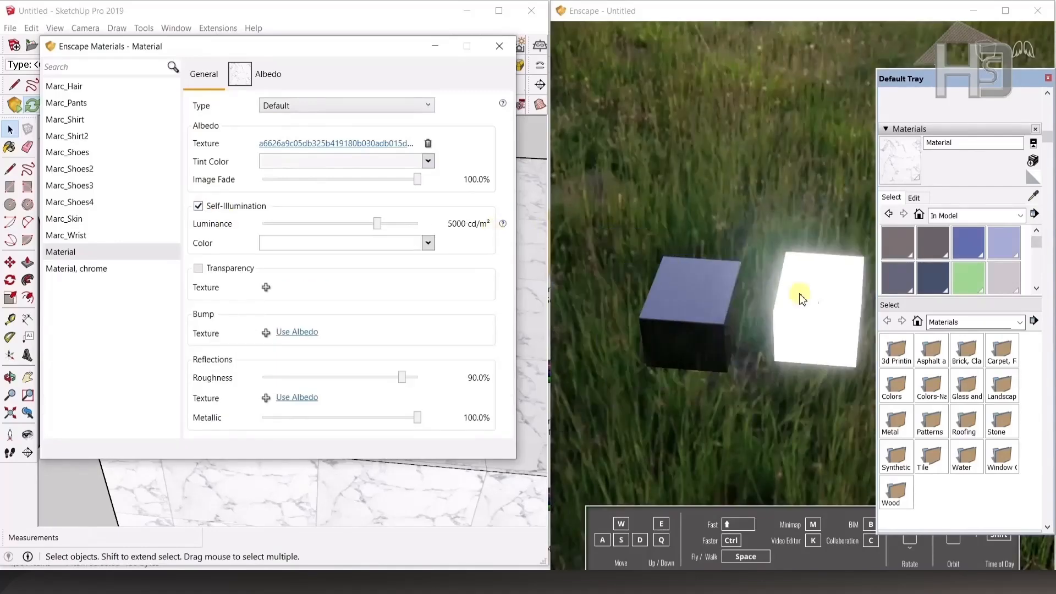
{"action": "scroll", "coordinate": [803, 298], "scroll_direction": "up", "scroll_amount": 2}
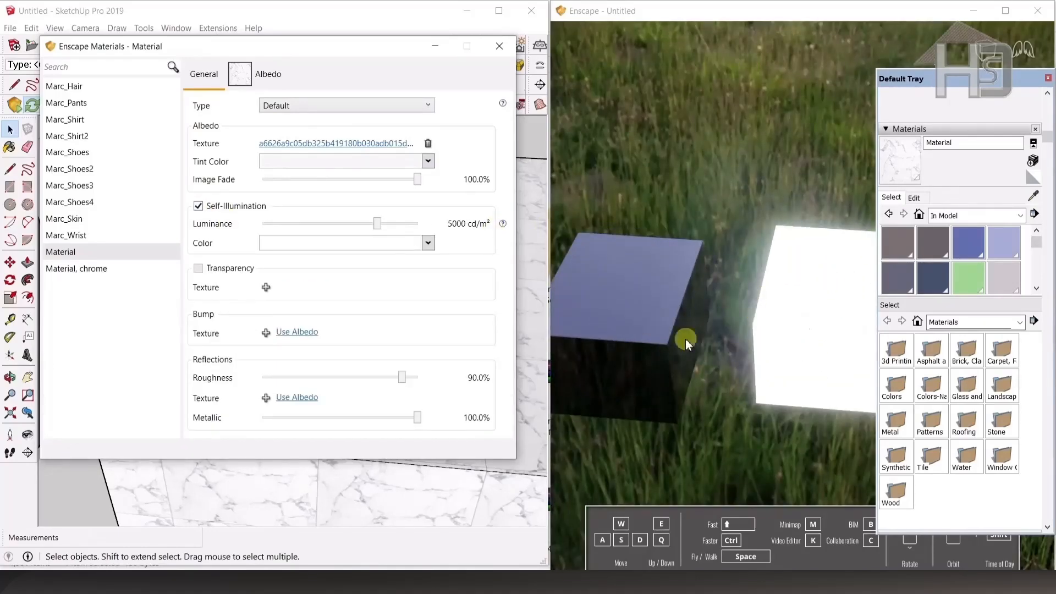
{"action": "left_click", "coordinate": [199, 207]}
{"action": "left_click", "coordinate": [199, 207]}
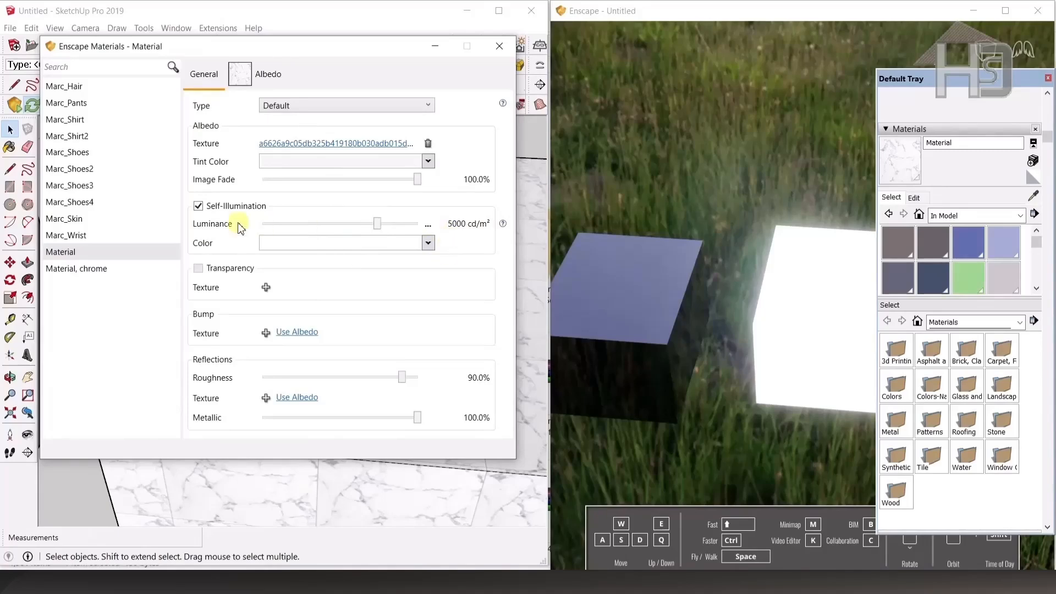
{"action": "left_click", "coordinate": [203, 208]}
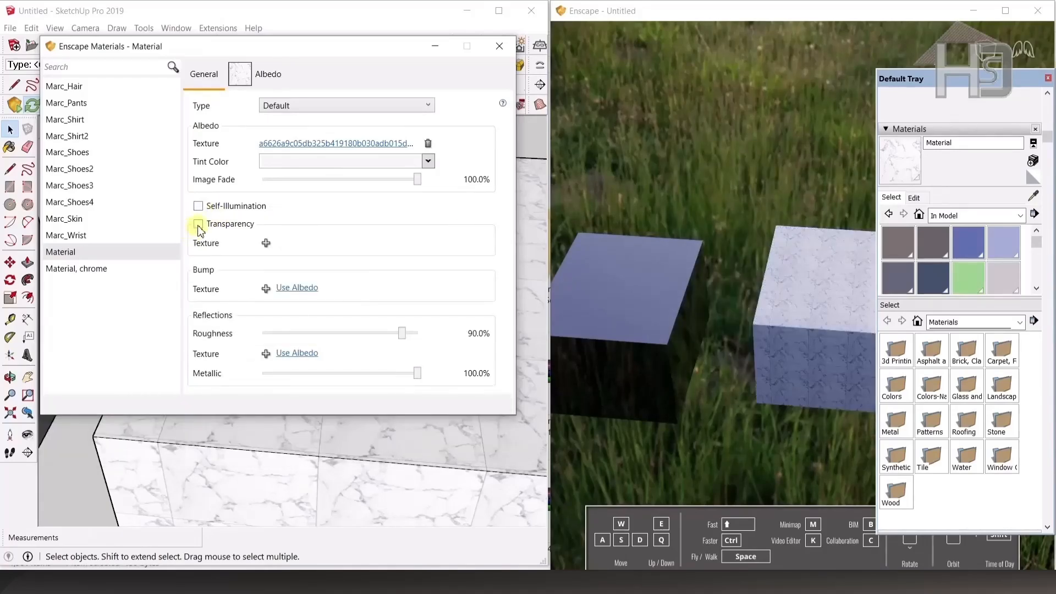
- Enable transparency for the marble material and lower its opacity to 34.8%
{"action": "left_click", "coordinate": [198, 224]}
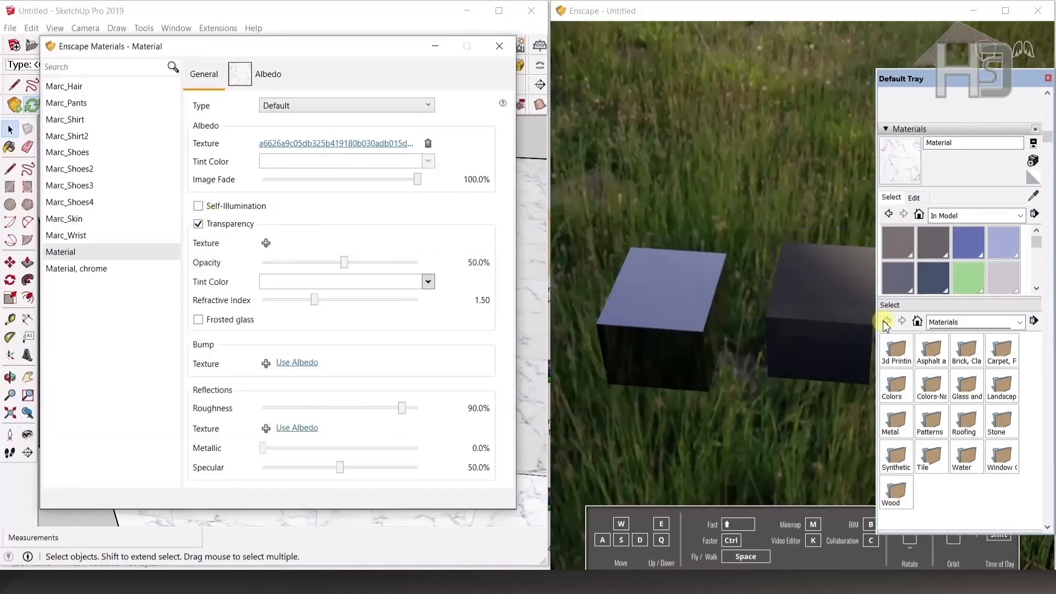
{"action": "left_click_drag", "start_coordinate": [344, 263], "coordinate": [319, 263]}
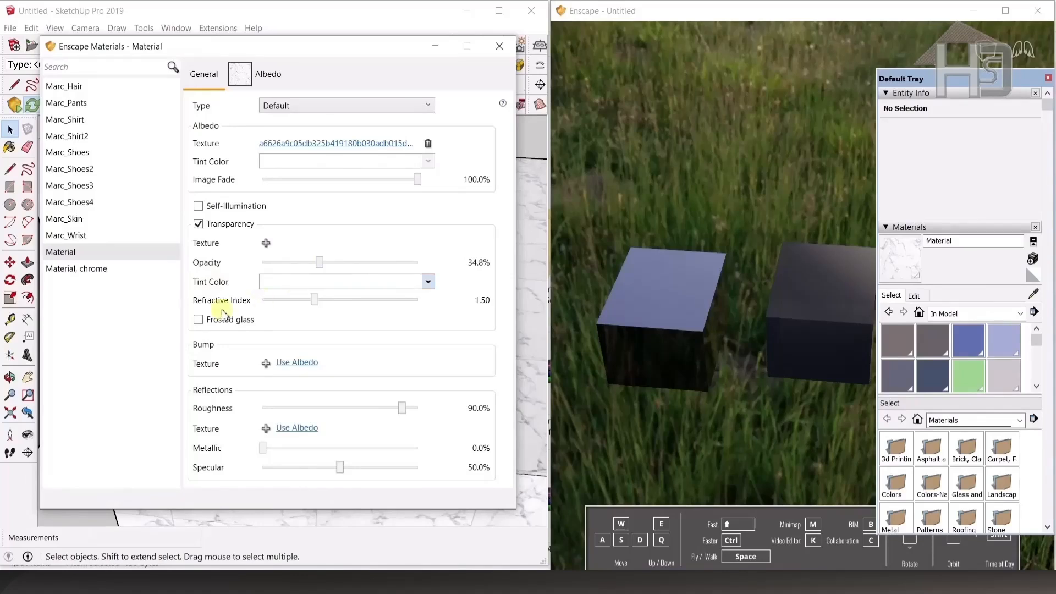
- Try a refractive index of 2.00 with frosted glass on the marble material, and switch its transparency off
{"action": "left_click_drag", "start_coordinate": [318, 304], "coordinate": [370, 307]}
{"action": "scroll", "coordinate": [838, 306], "scroll_direction": "up", "scroll_amount": 5}
{"action": "scroll", "coordinate": [802, 329], "scroll_direction": "down", "scroll_amount": 5}
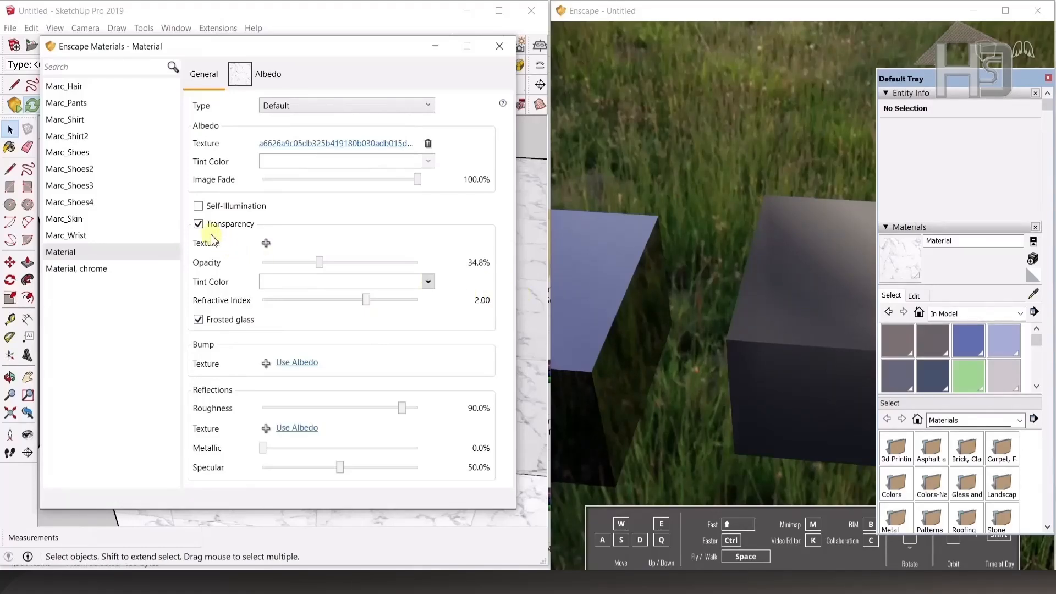
{"action": "left_click", "coordinate": [198, 224]}
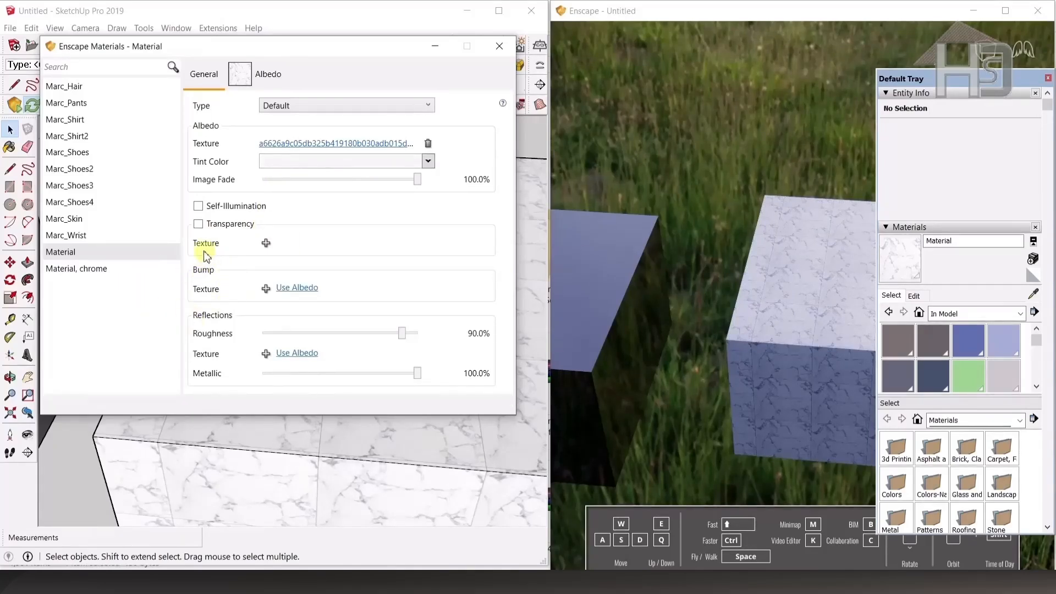
- Load the white marble image as the material's bump texture and raise the bump amount to 10.00
{"action": "scroll", "coordinate": [810, 306], "scroll_direction": "up", "scroll_amount": 5}
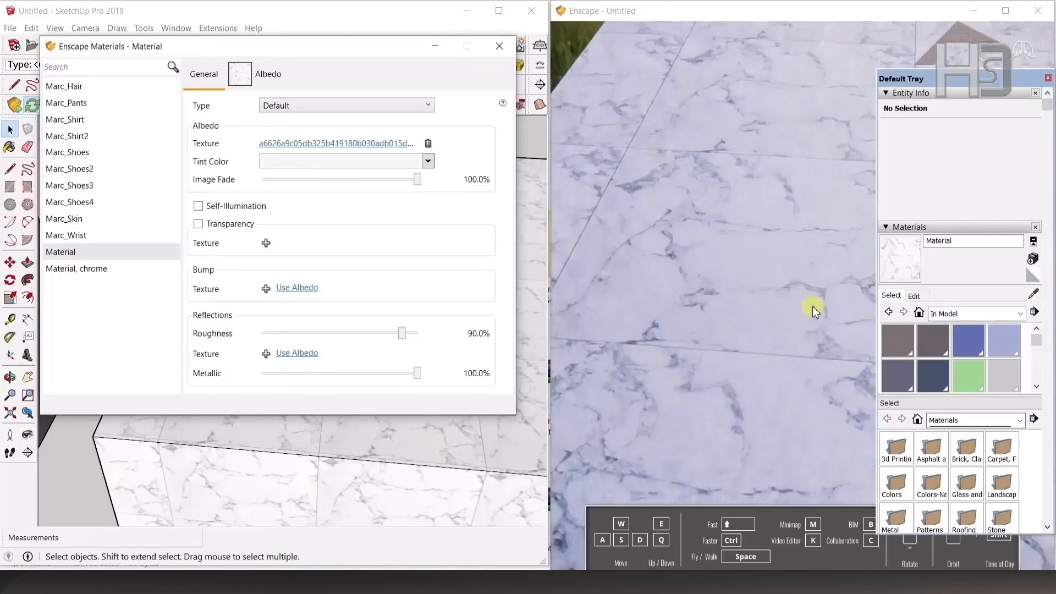
{"action": "scroll", "coordinate": [695, 279], "scroll_direction": "down", "scroll_amount": 3}
{"action": "scroll", "coordinate": [770, 302], "scroll_direction": "up", "scroll_amount": 3}
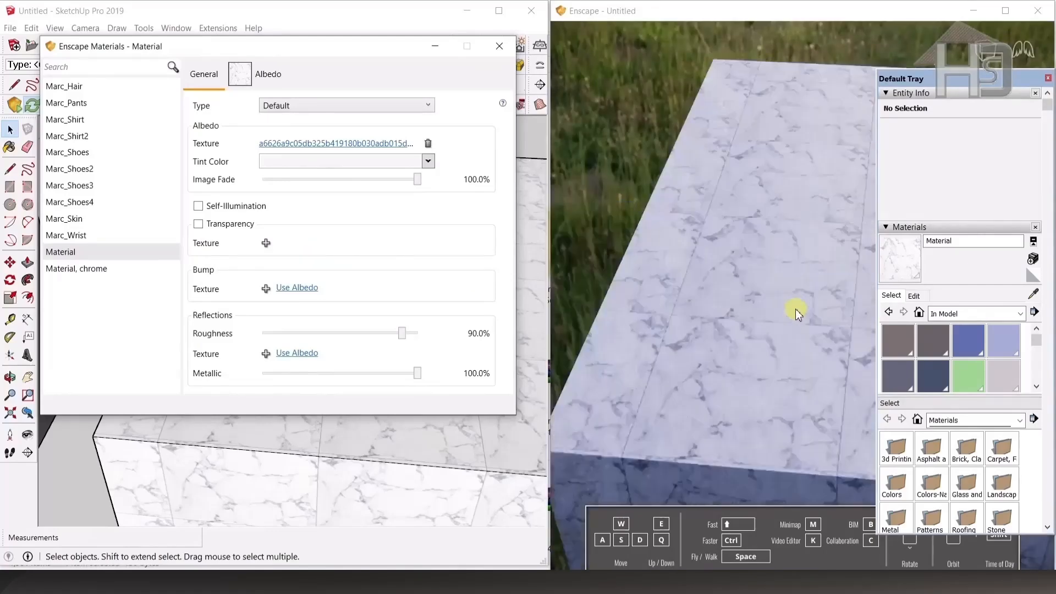
{"action": "scroll", "coordinate": [761, 291], "scroll_direction": "down", "scroll_amount": 3}
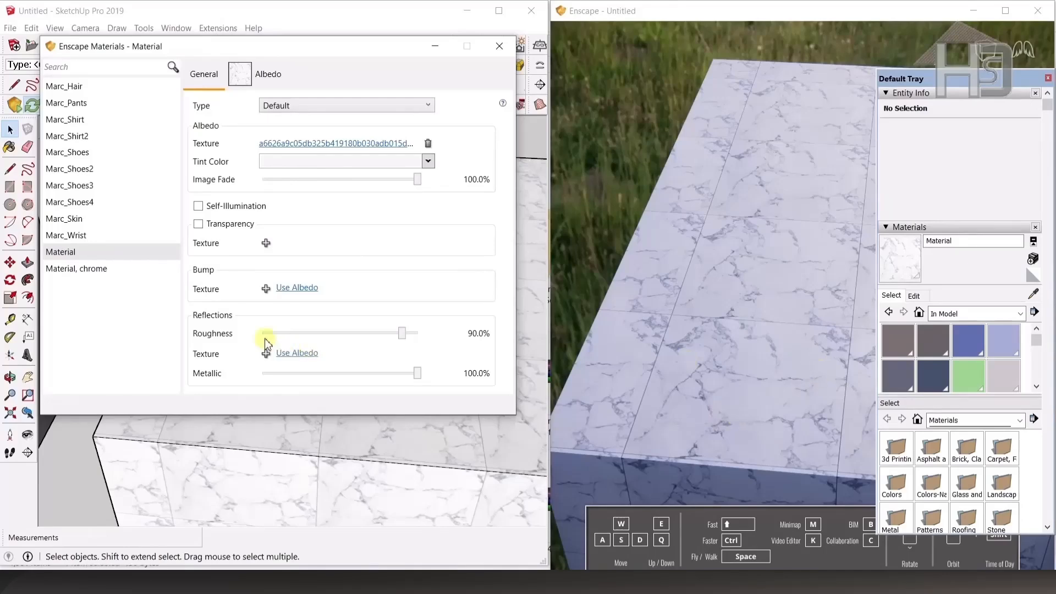
{"action": "left_click", "coordinate": [266, 289]}
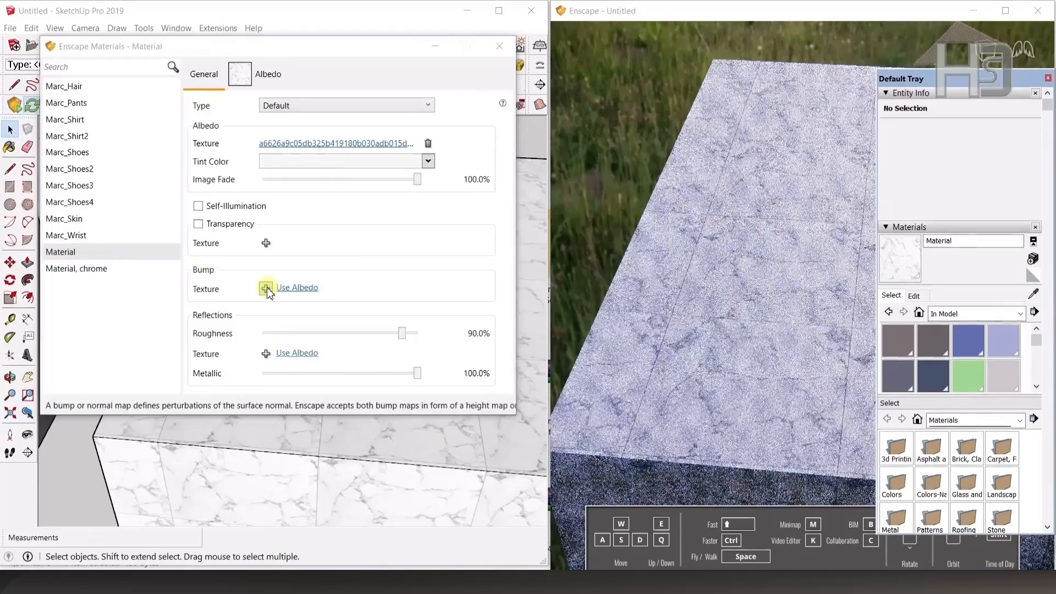
{"action": "double_click", "coordinate": [210, 265]}
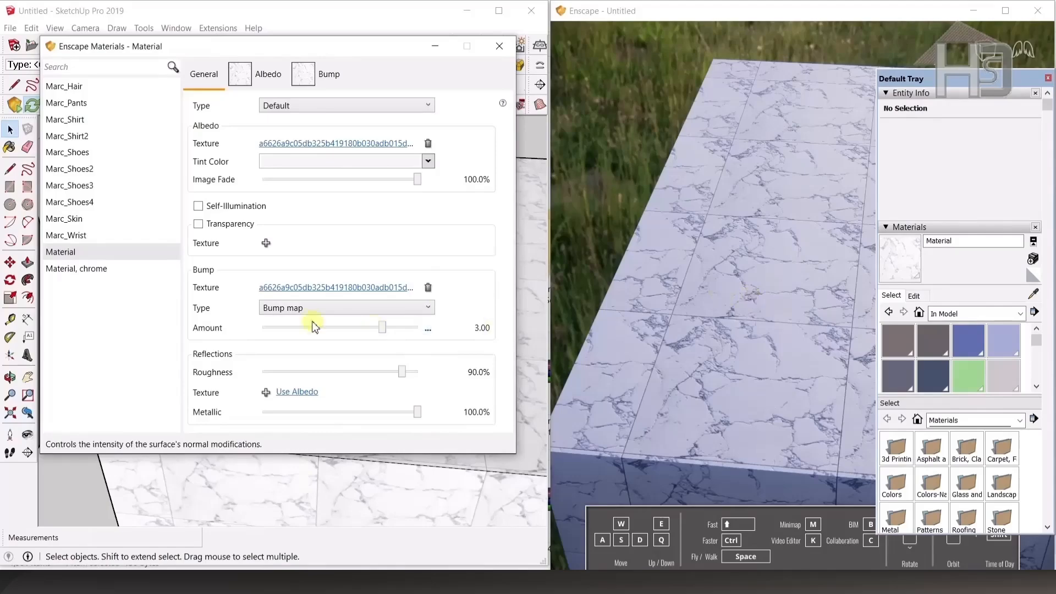
{"action": "left_click_drag", "start_coordinate": [379, 328], "coordinate": [434, 335]}
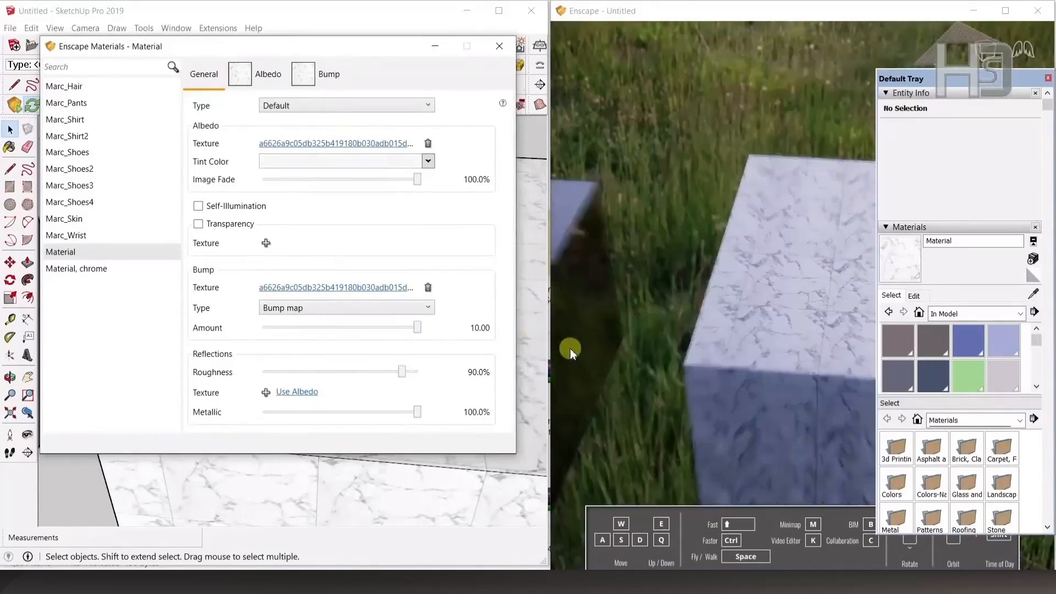
{"action": "scroll", "coordinate": [799, 318], "scroll_direction": "down", "scroll_amount": 2}
{"action": "scroll", "coordinate": [808, 310], "scroll_direction": "up", "scroll_amount": 5}
{"action": "scroll", "coordinate": [811, 311], "scroll_direction": "down", "scroll_amount": 2}
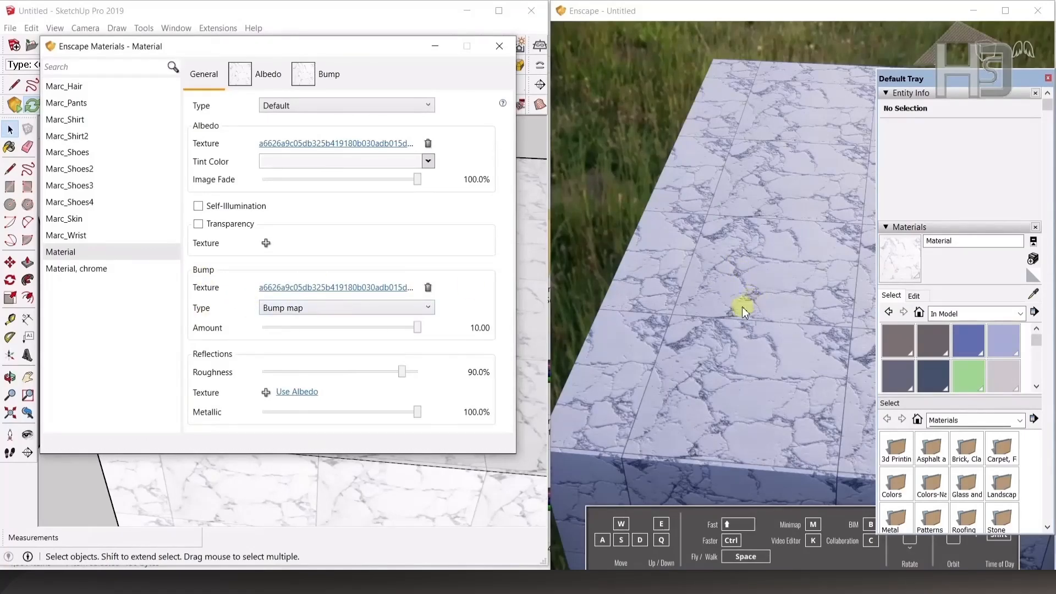
- Try the normal map type for the marble's bump texture and return it to bump map
{"action": "left_click", "coordinate": [311, 308]}
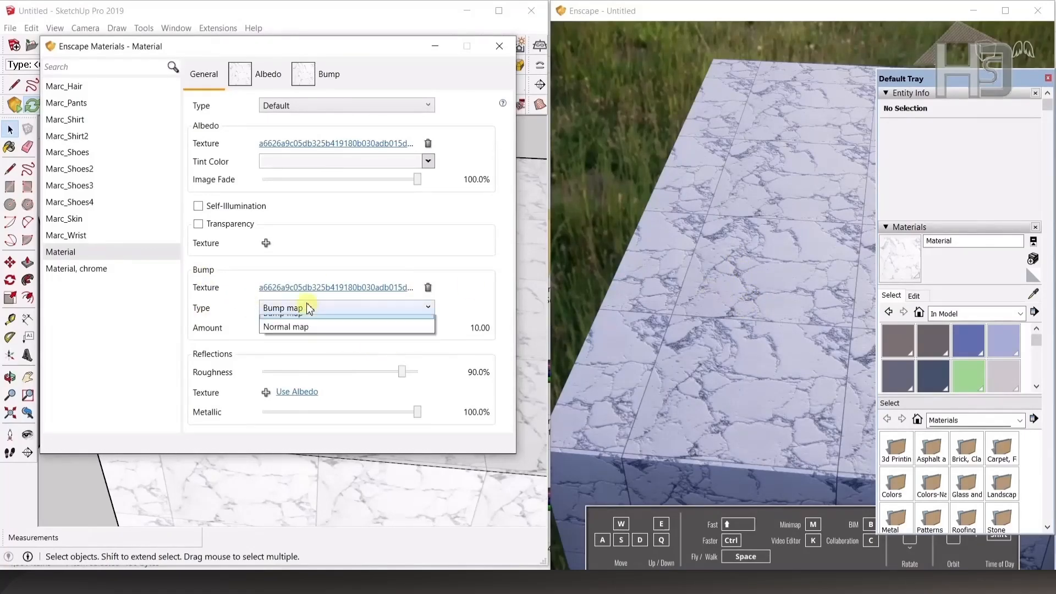
{"action": "left_click", "coordinate": [291, 337]}
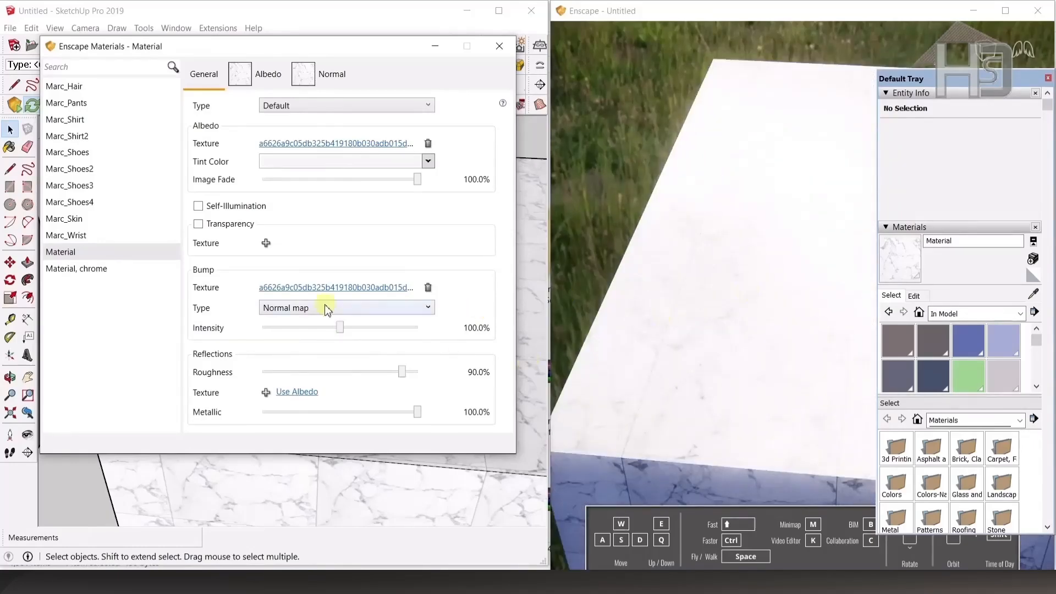
{"action": "left_click", "coordinate": [314, 309]}
{"action": "left_click", "coordinate": [299, 320]}
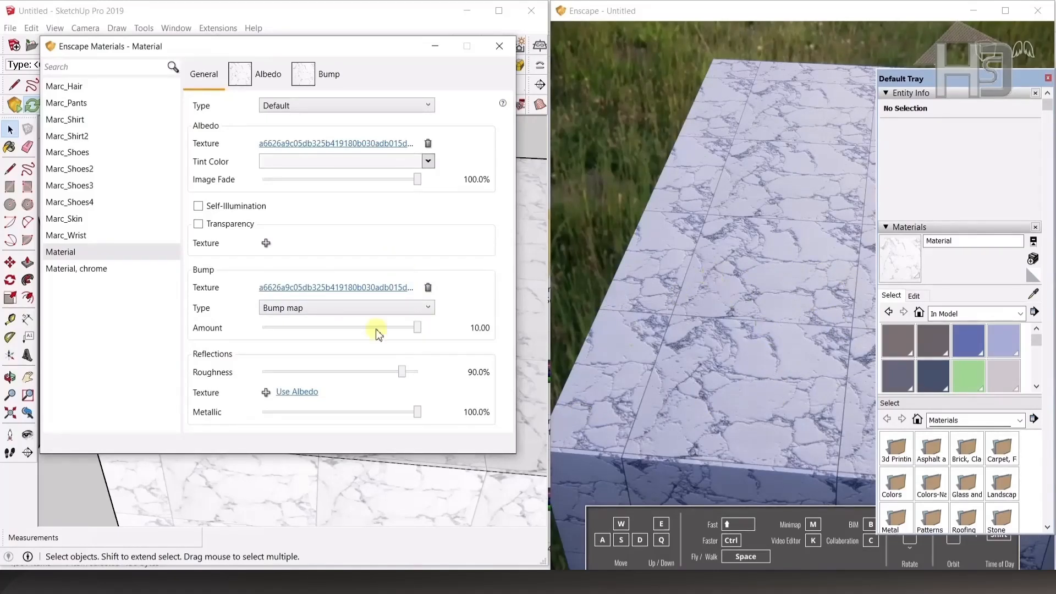
- Set the marble material's bump amount to 9.38 and its roughness to 97.8%
{"action": "left_click", "coordinate": [265, 329]}
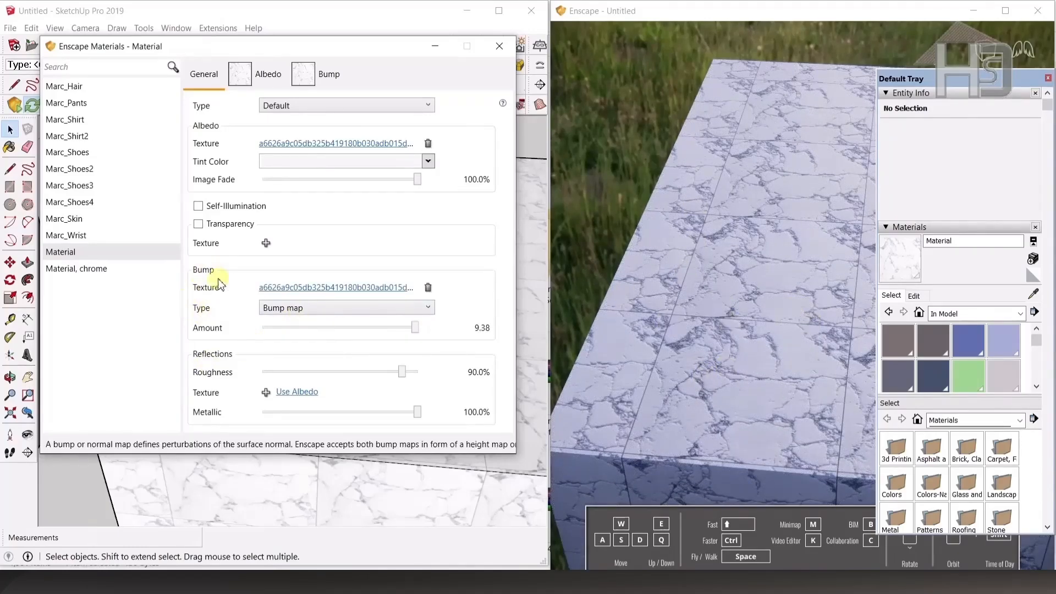
{"action": "mouse_move", "coordinate": [396, 372]}
{"action": "left_mouse_down"}
{"action": "mouse_move", "coordinate": [323, 378]}
{"action": "mouse_move", "coordinate": [414, 374]}
{"action": "left_mouse_up"}
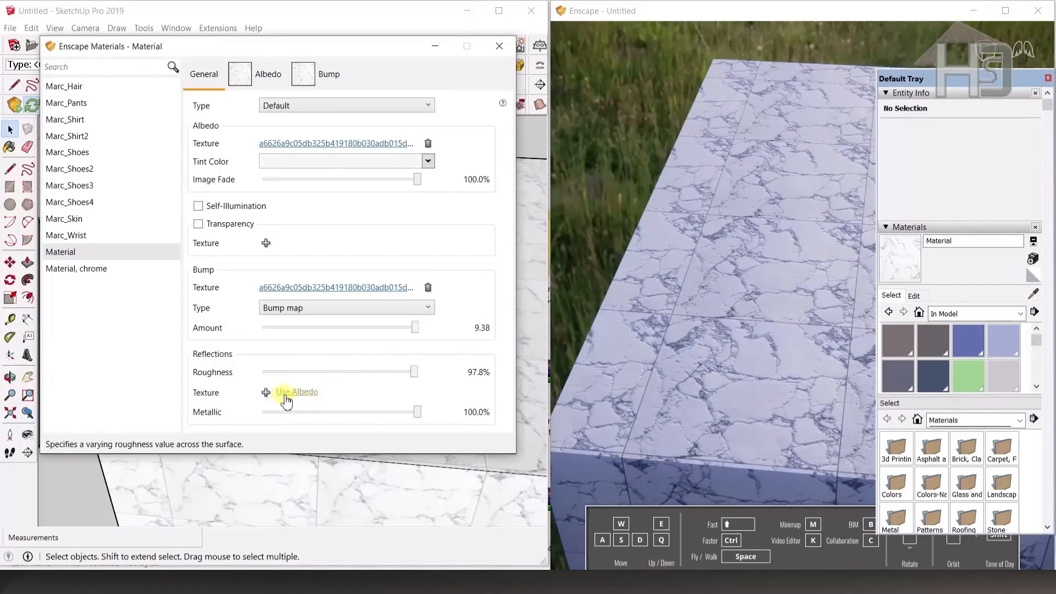
- Try the white marble image as the roughness texture, check the box in the render and remove the texture
{"action": "left_click", "coordinate": [266, 392]}
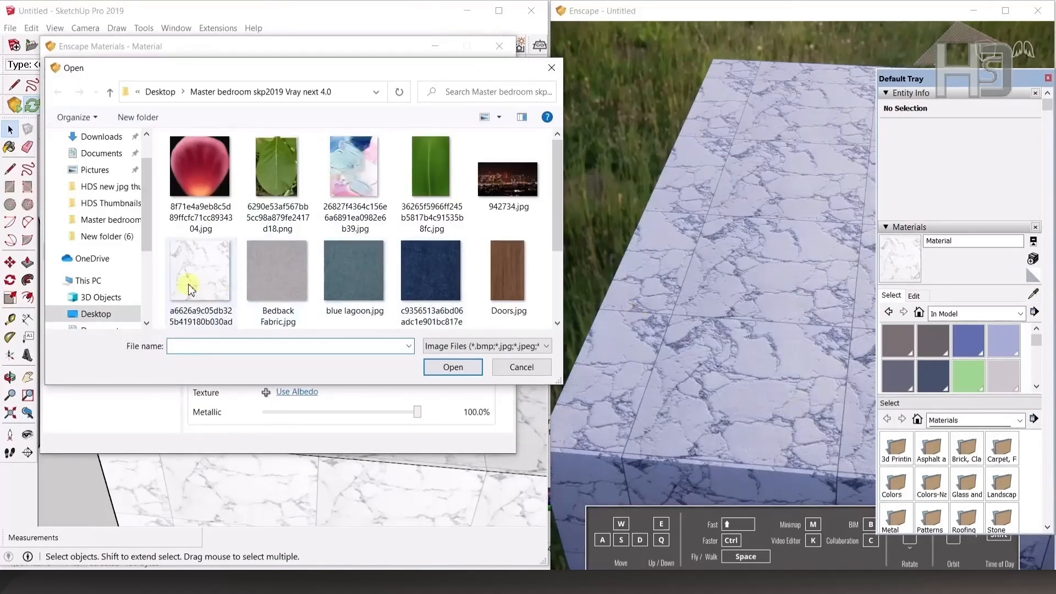
{"action": "double_click", "coordinate": [200, 269]}
{"action": "scroll", "coordinate": [751, 352], "scroll_direction": "down", "scroll_amount": 2}
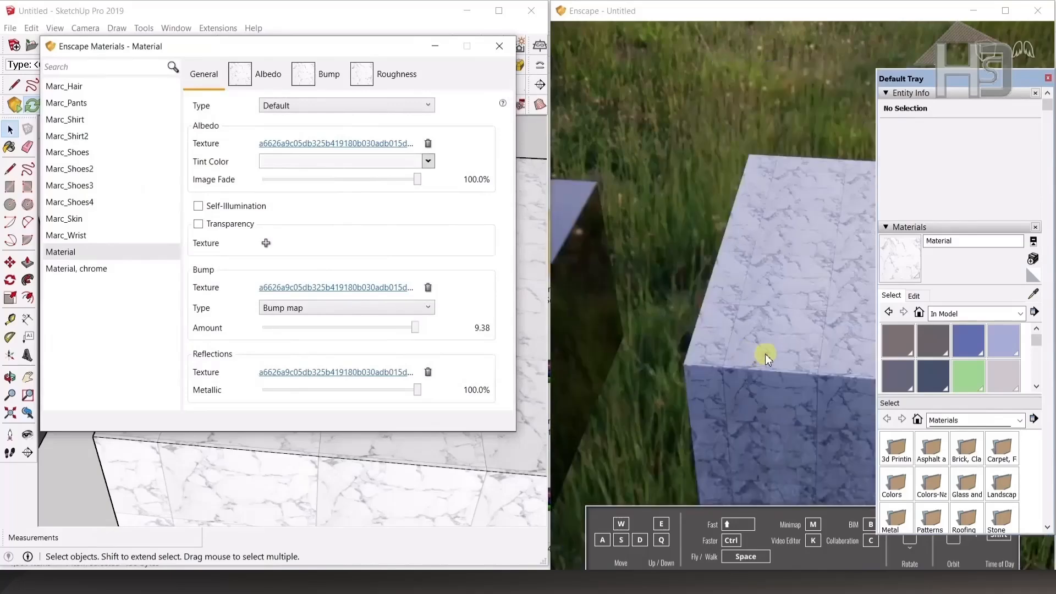
{"action": "scroll", "coordinate": [770, 352], "scroll_direction": "up", "scroll_amount": 1}
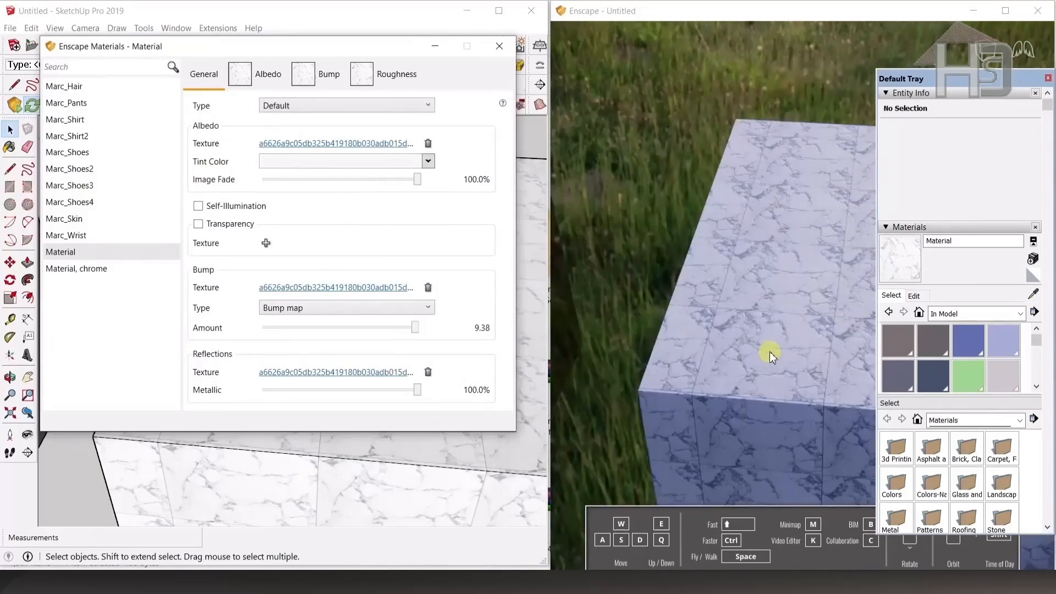
{"action": "left_click", "coordinate": [428, 372]}
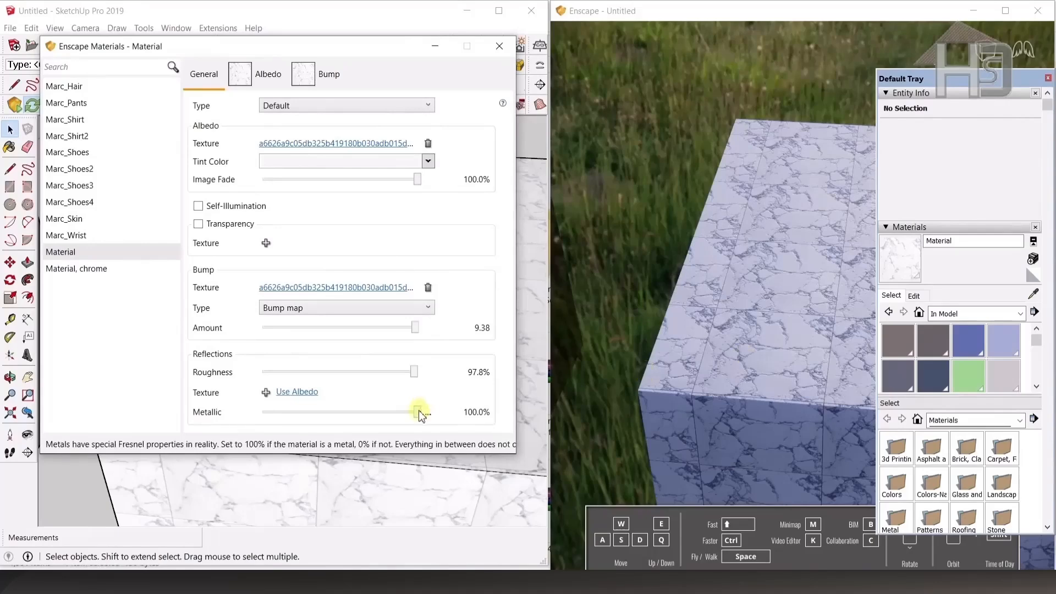
- Set the marble material's metallic to 98.0%, specular to 28.7% and bump amount to 10.00
{"action": "left_click_drag", "start_coordinate": [420, 416], "coordinate": [198, 415]}
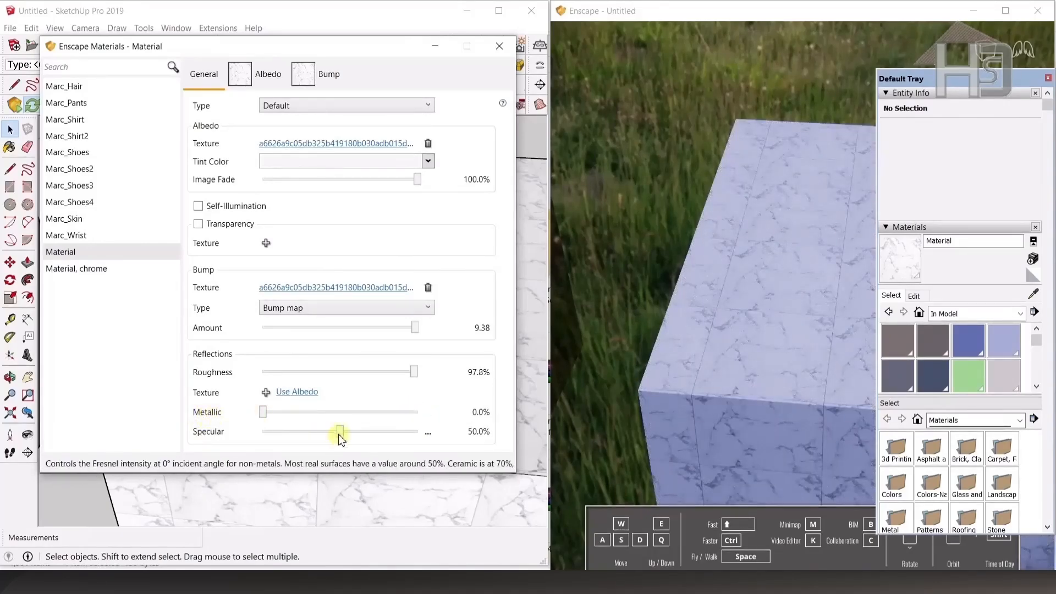
{"action": "left_click_drag", "start_coordinate": [340, 431], "coordinate": [420, 413]}
{"action": "left_click", "coordinate": [349, 329]}
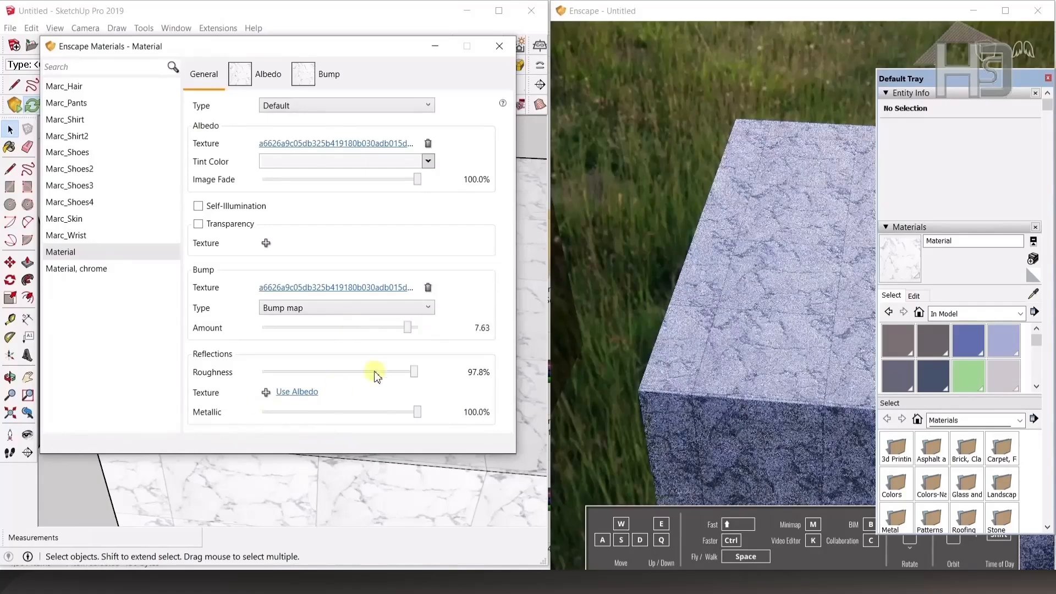
{"action": "left_click_drag", "start_coordinate": [408, 328], "coordinate": [424, 328]}
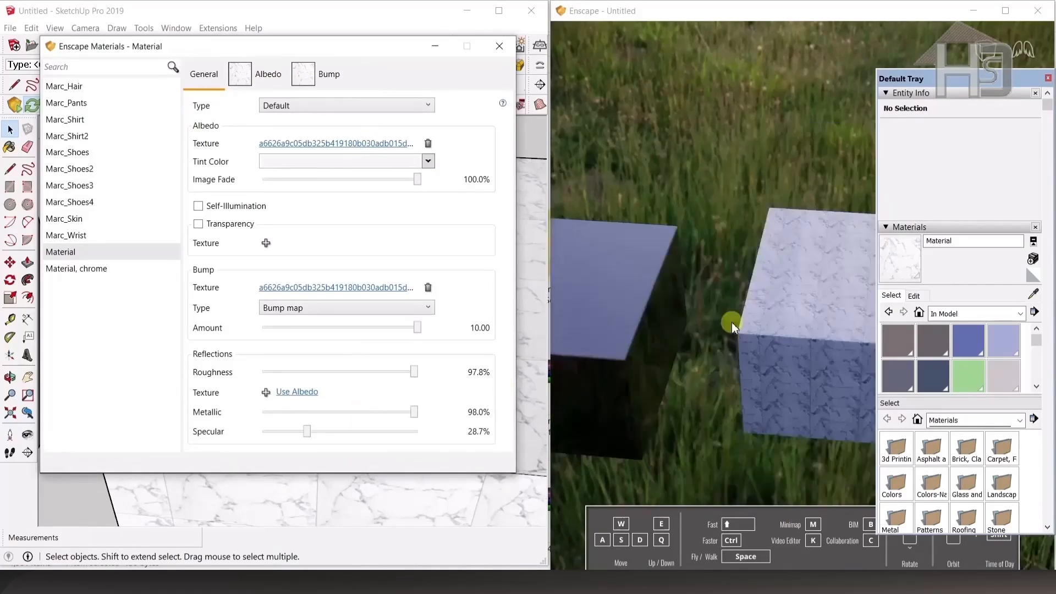
{"action": "scroll", "coordinate": [733, 323], "scroll_direction": "down", "scroll_amount": 3}
{"action": "scroll", "coordinate": [801, 312], "scroll_direction": "up", "scroll_amount": 5}
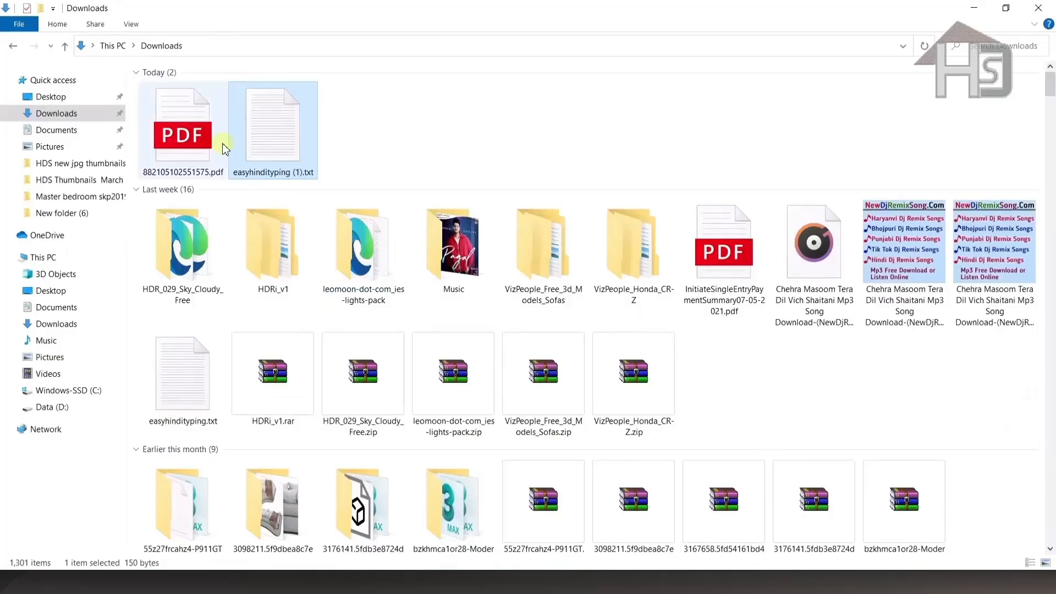
- Open easyhindityping (1).txt from Downloads in Notepad and review its material name keywords from Chrome to Tiles
{"action": "double_click", "coordinate": [300, 116]}
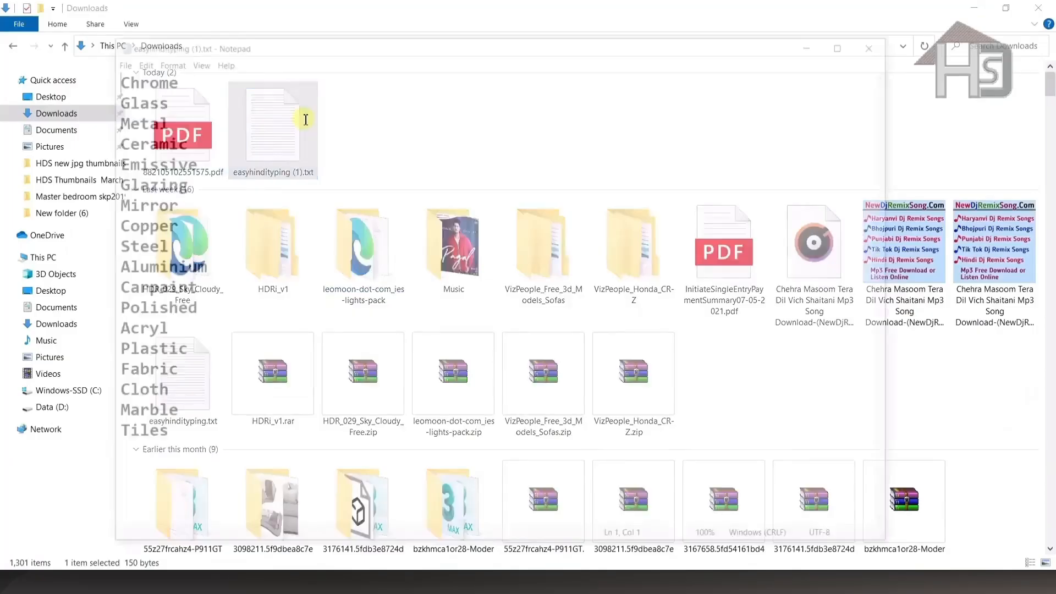
{"action": "left_click_drag", "start_coordinate": [112, 77], "coordinate": [183, 77]}
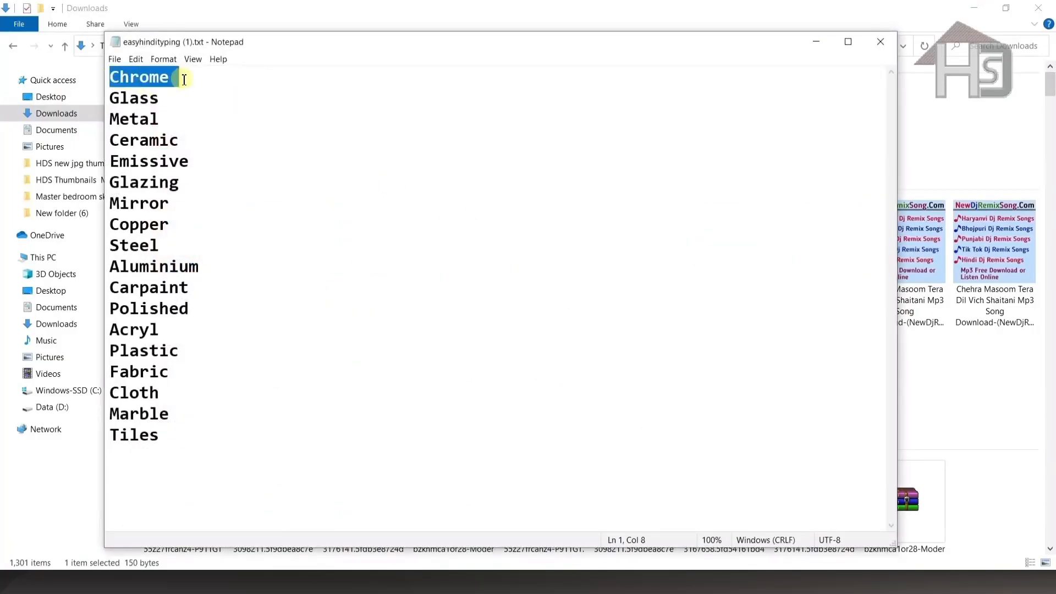
{"action": "left_click_drag", "start_coordinate": [111, 98], "coordinate": [170, 97]}
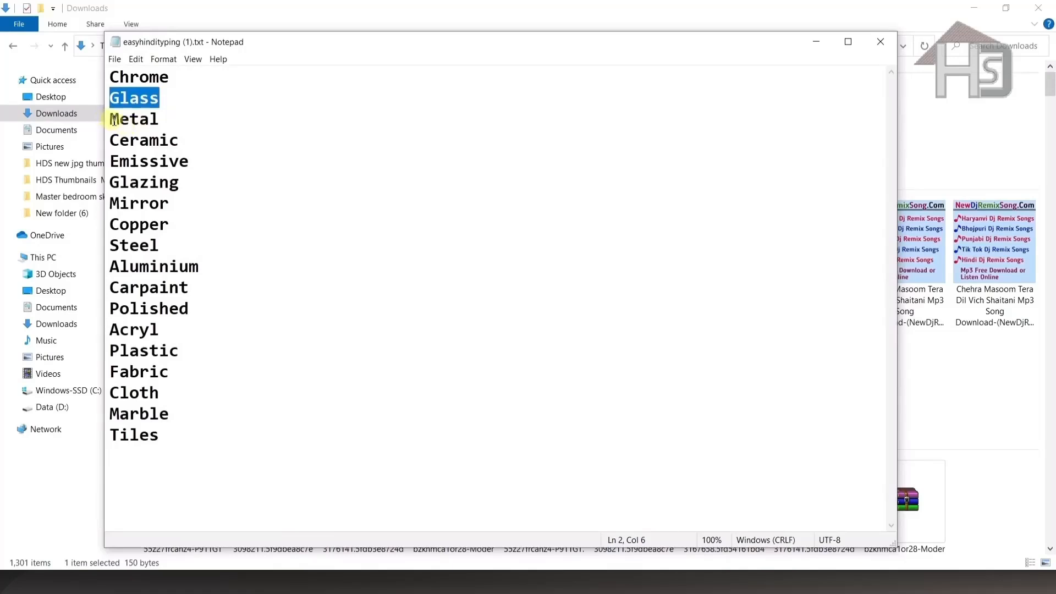
{"action": "left_click_drag", "start_coordinate": [112, 119], "coordinate": [179, 141]}
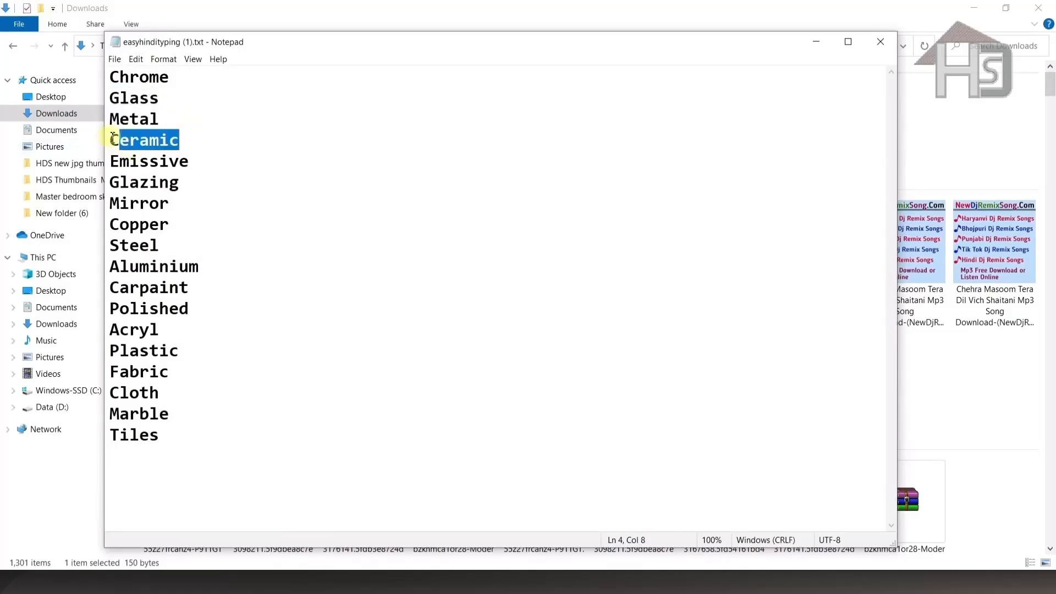
{"action": "left_click_drag", "start_coordinate": [113, 138], "coordinate": [189, 161]}
{"action": "left_click", "coordinate": [188, 183]}
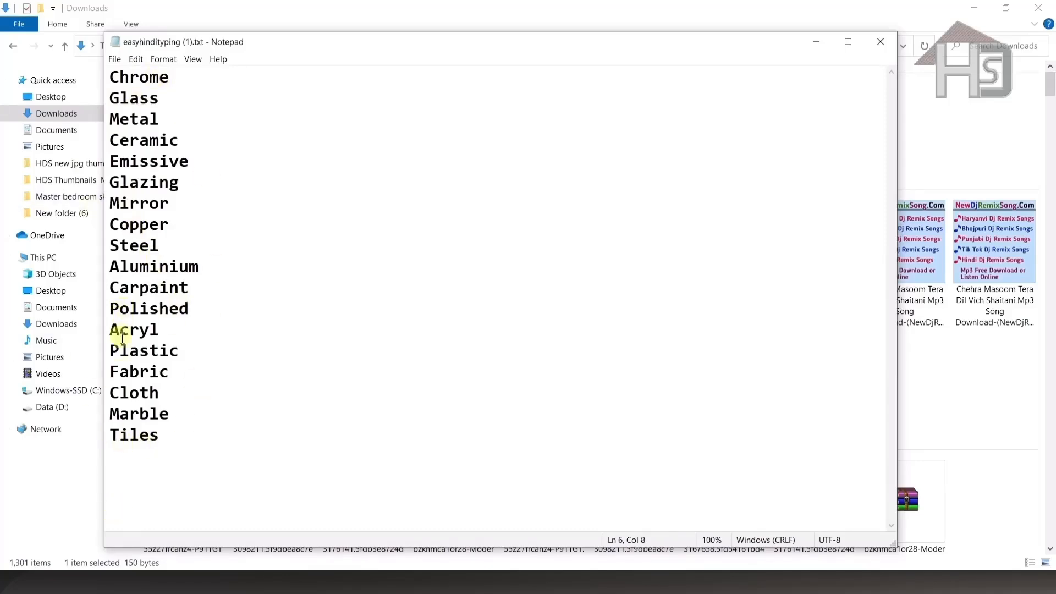
{"action": "mouse_move", "coordinate": [111, 330]}
{"action": "left_mouse_down"}
{"action": "mouse_move", "coordinate": [196, 348]}
{"action": "mouse_move", "coordinate": [120, 329]}
{"action": "left_mouse_up"}
{"action": "left_click", "coordinate": [180, 328]}
{"action": "left_click", "coordinate": [267, 367]}
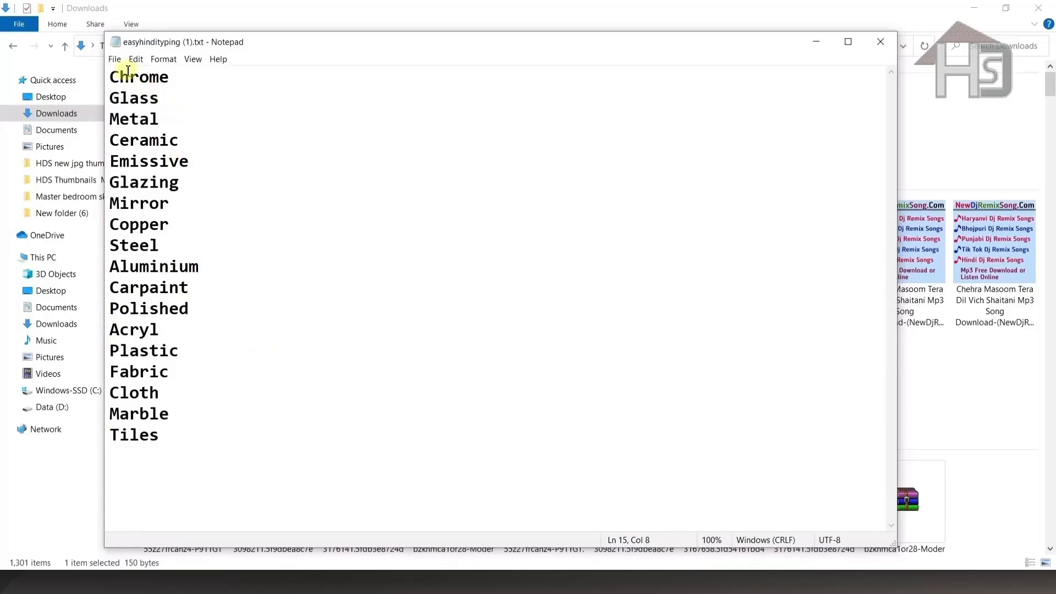
{"action": "left_click_drag", "start_coordinate": [113, 75], "coordinate": [172, 465]}
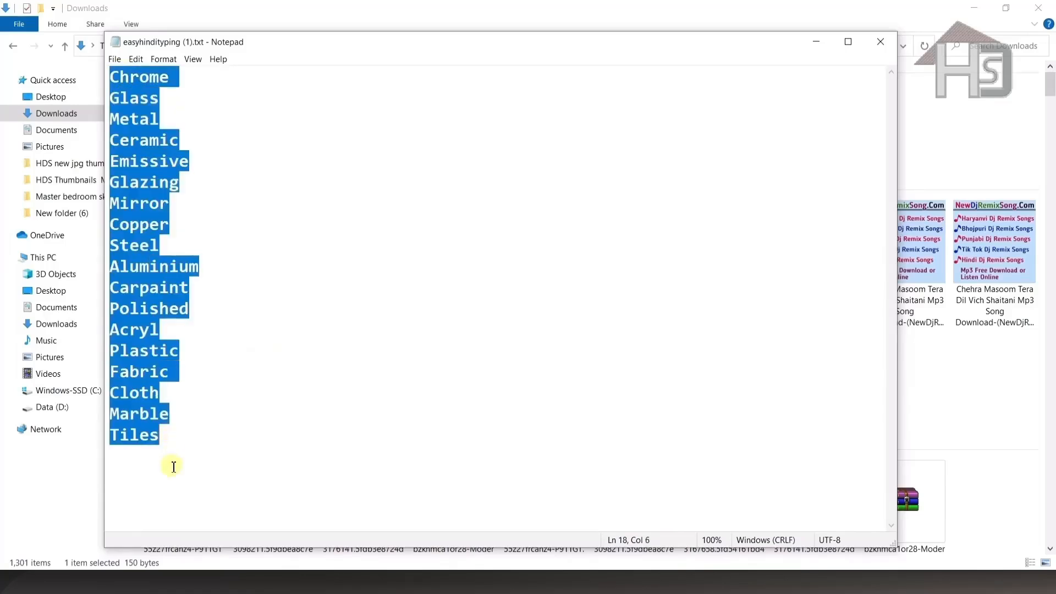
{"action": "left_click", "coordinate": [225, 182]}
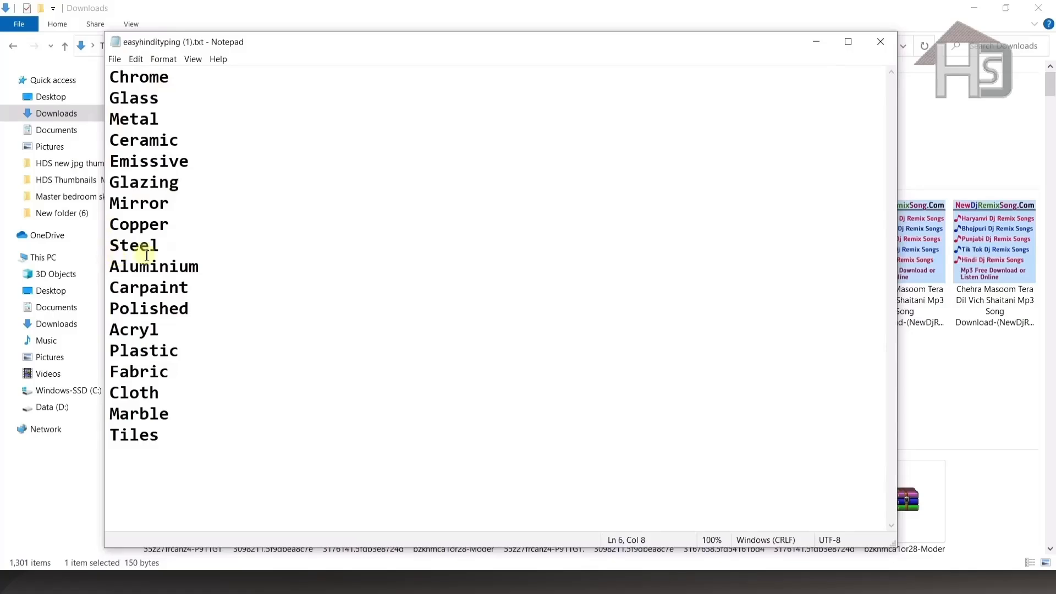
- Minimise the keyword list and switch back to the SketchUp model and the Enscape render window
{"action": "left_click", "coordinate": [817, 40]}
{"action": "left_click", "coordinate": [617, 580]}
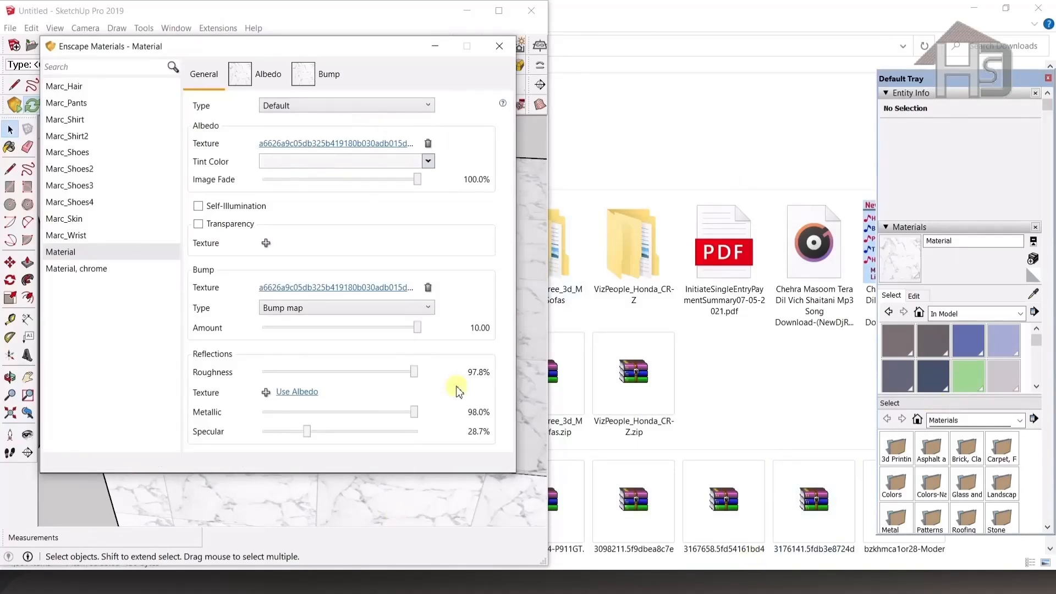
{"action": "scroll", "coordinate": [384, 349], "scroll_direction": "down", "scroll_amount": 5}
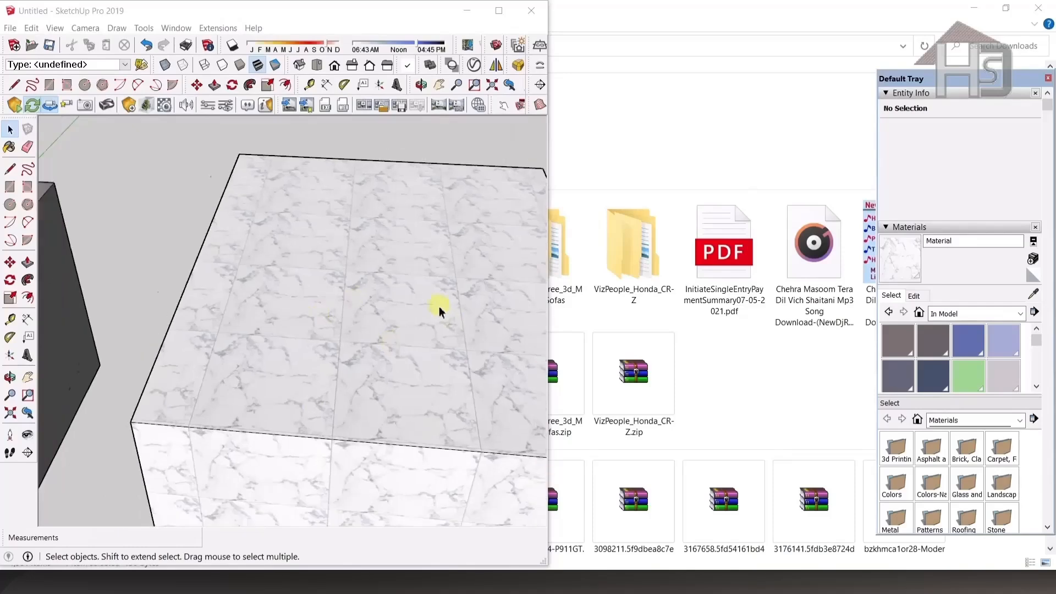
{"action": "mouse_move", "coordinate": [628, 580]}
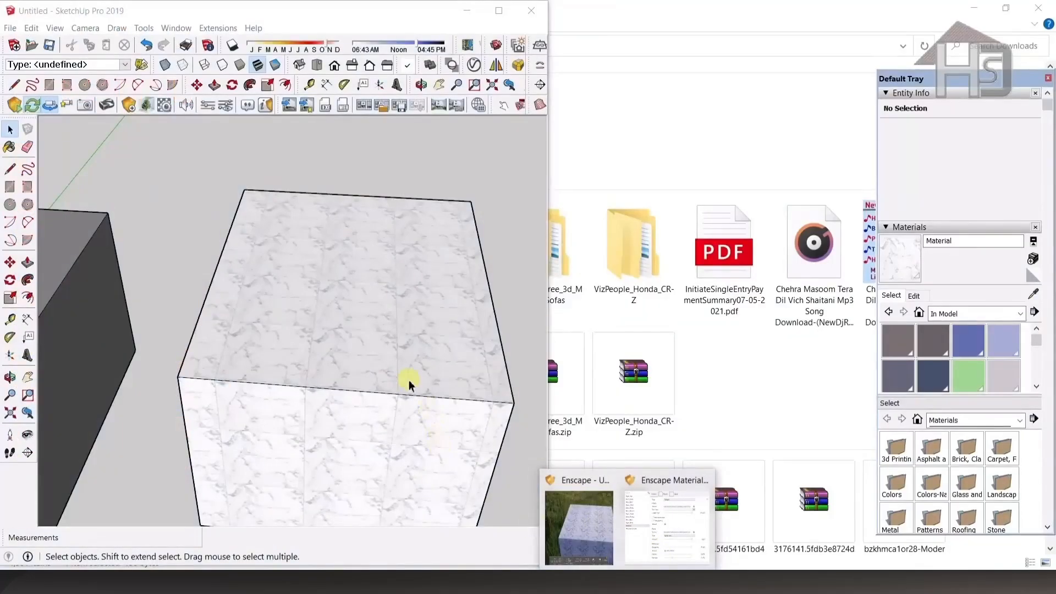
{"action": "left_click", "coordinate": [608, 525]}
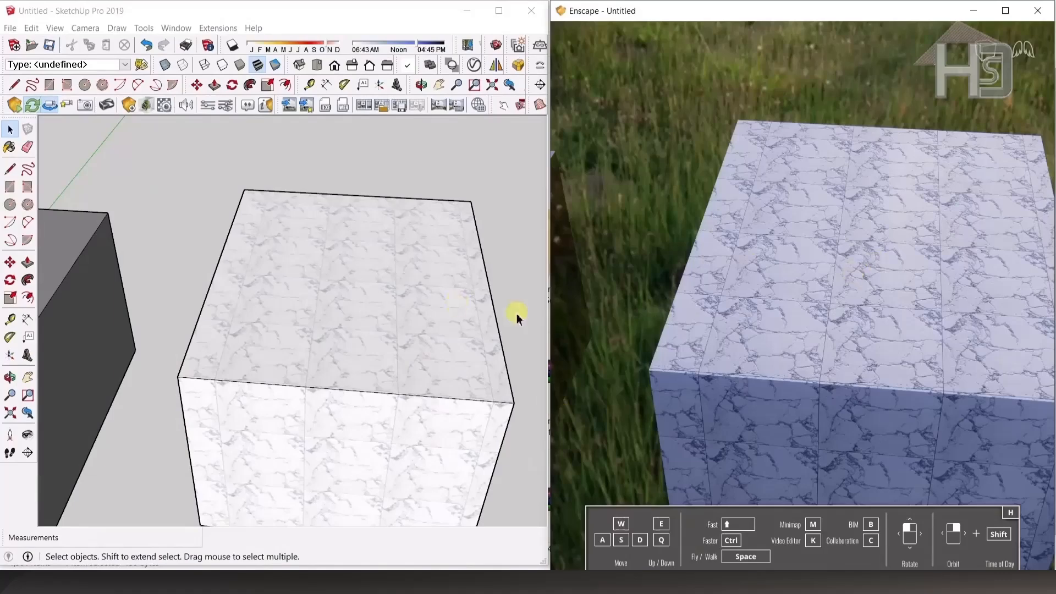
- Examine the marble box's bump and reflections in the Enscape render from close up and farther away
{"action": "scroll", "coordinate": [846, 261], "scroll_direction": "down", "scroll_amount": 5}
{"action": "scroll", "coordinate": [831, 315], "scroll_direction": "up", "scroll_amount": 2}
{"action": "scroll", "coordinate": [674, 323], "scroll_direction": "down", "scroll_amount": 1}
{"action": "mouse_move", "coordinate": [674, 323]}
{"action": "middle_mouse_down"}
{"action": "mouse_move", "coordinate": [635, 318]}
{"action": "mouse_move", "coordinate": [575, 344]}
{"action": "middle_mouse_up"}
{"action": "scroll", "coordinate": [664, 308], "scroll_direction": "up", "scroll_amount": 3}
{"action": "scroll", "coordinate": [665, 308], "scroll_direction": "down", "scroll_amount": 1}
{"action": "scroll", "coordinate": [584, 357], "scroll_direction": "up", "scroll_amount": 1}
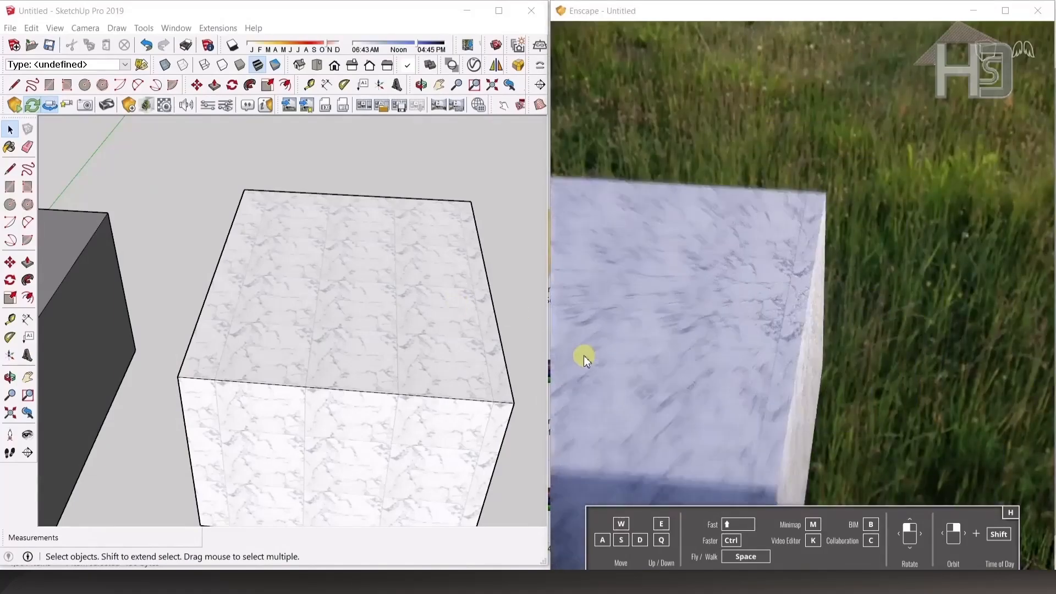
{"action": "scroll", "coordinate": [683, 338], "scroll_direction": "up", "scroll_amount": 2}
{"action": "scroll", "coordinate": [724, 361], "scroll_direction": "down", "scroll_amount": 2}
{"action": "scroll", "coordinate": [725, 362], "scroll_direction": "up", "scroll_amount": 1}
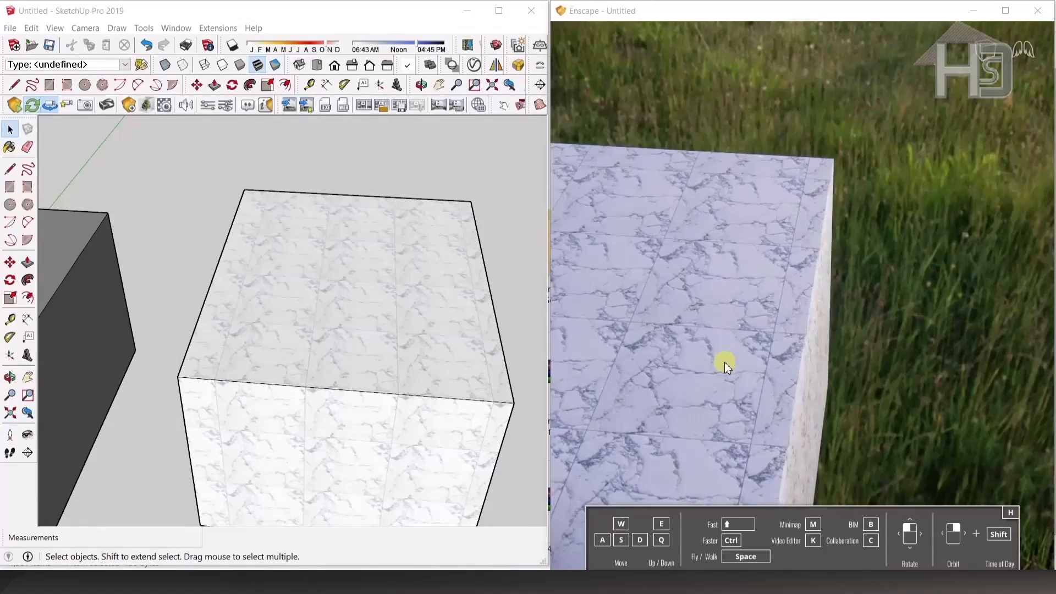
{"action": "scroll", "coordinate": [814, 268], "scroll_direction": "down", "scroll_amount": 2}
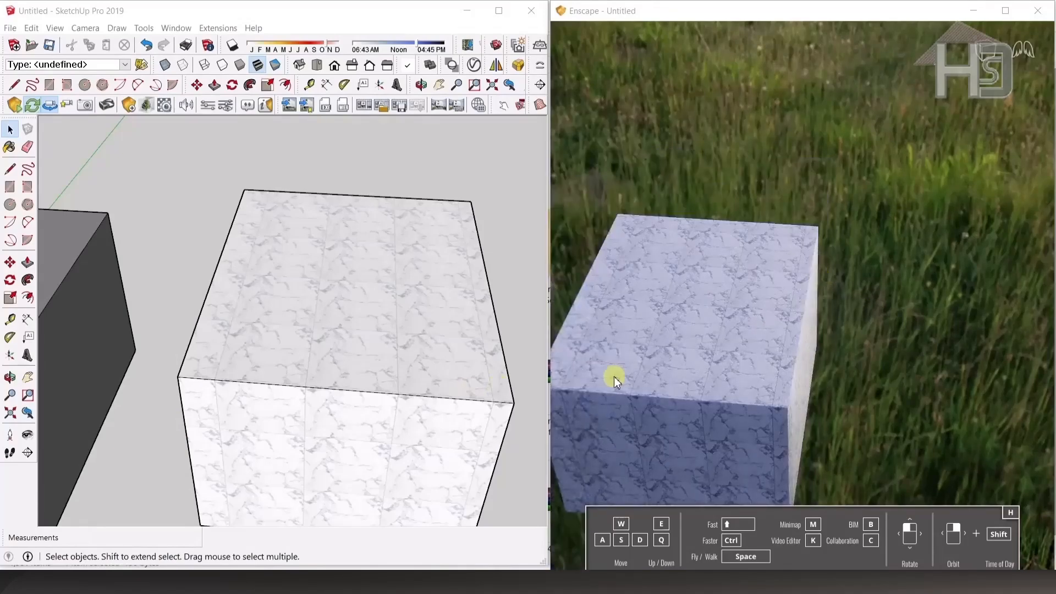
{"action": "scroll", "coordinate": [614, 375], "scroll_direction": "up", "scroll_amount": 1}
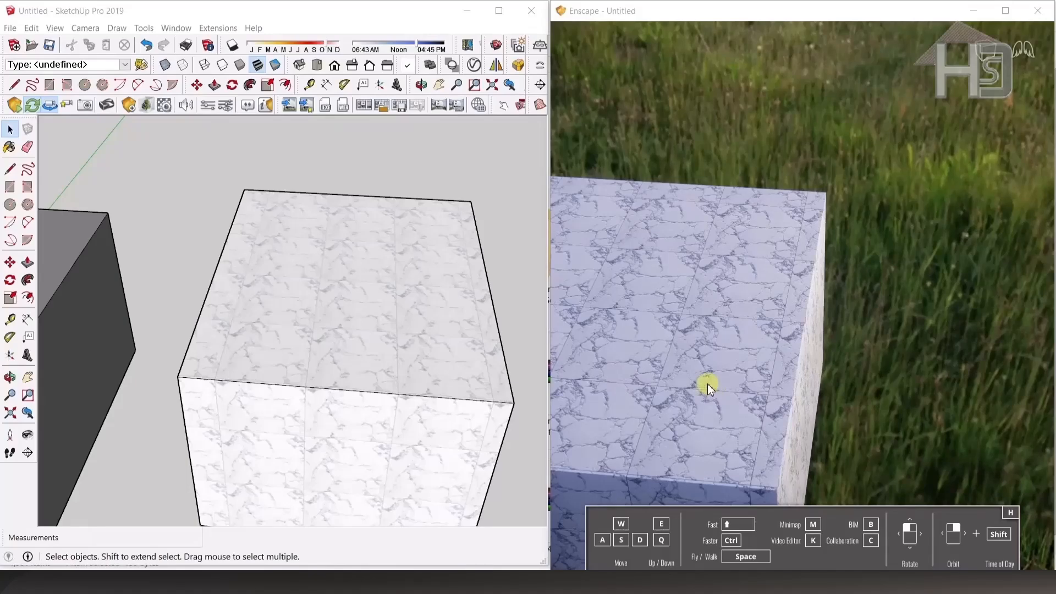
{"action": "scroll", "coordinate": [767, 345], "scroll_direction": "down", "scroll_amount": 2}
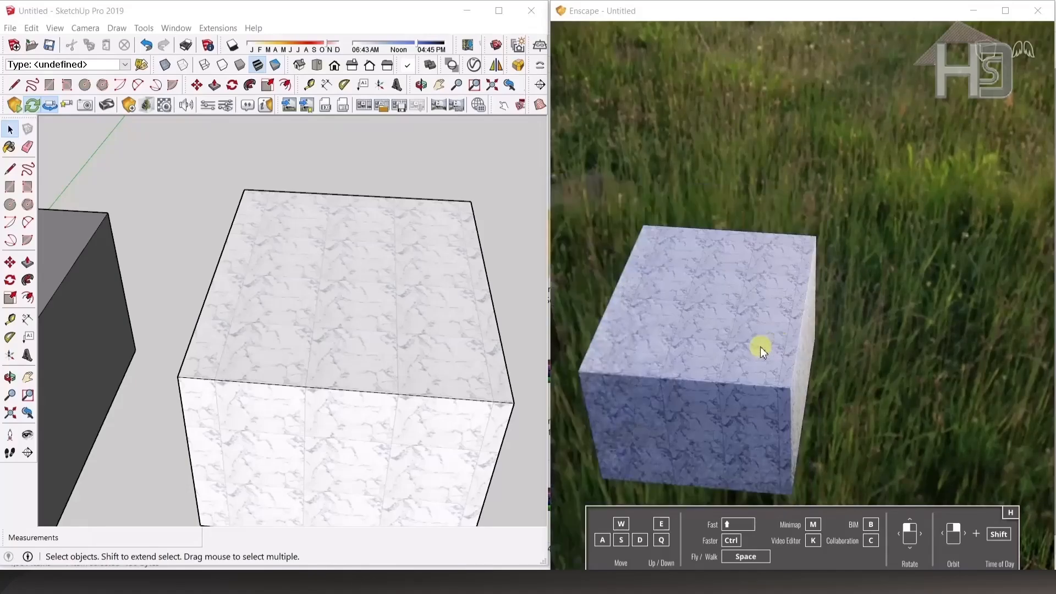
{"action": "scroll", "coordinate": [678, 358], "scroll_direction": "up", "scroll_amount": 1}
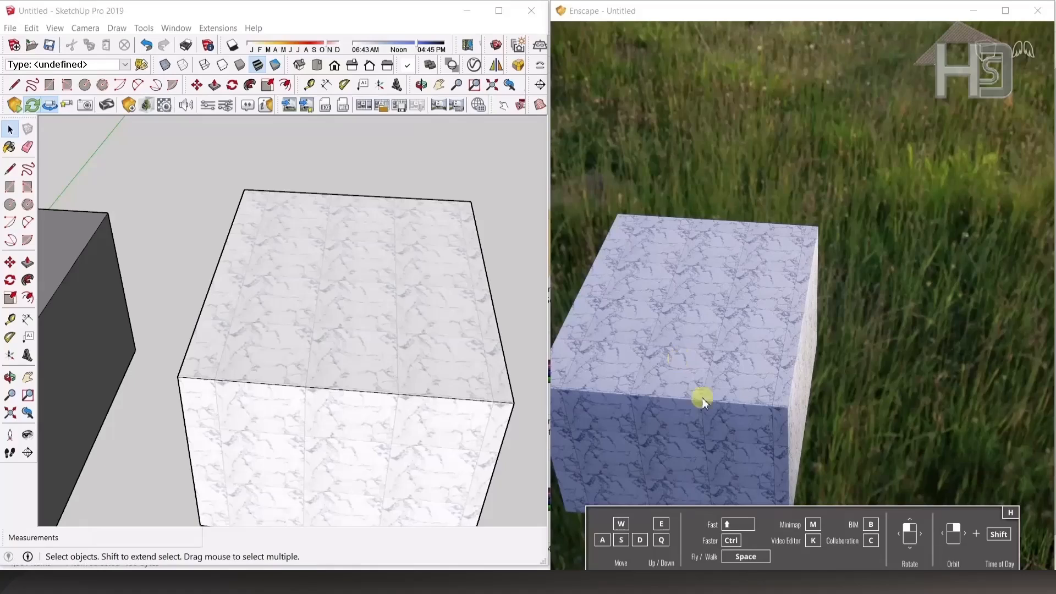